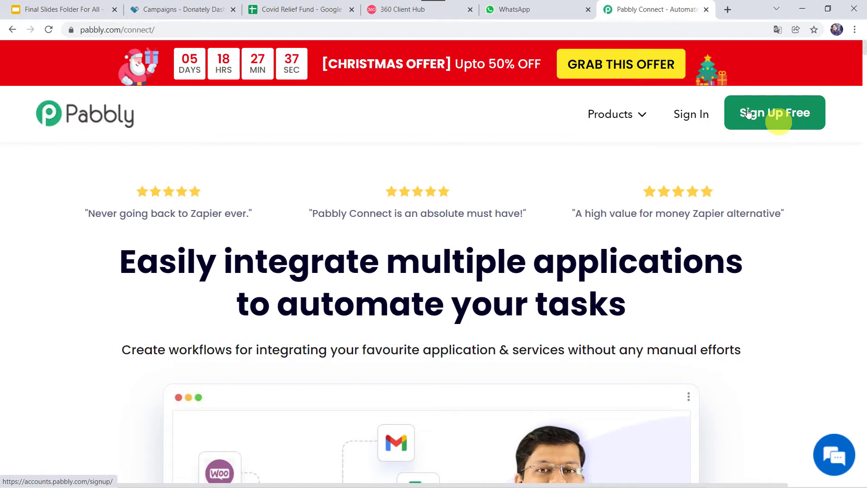
# - Sign in to Pabbly and open the Pabbly Connect dashboard
pyautogui.click(691, 120)
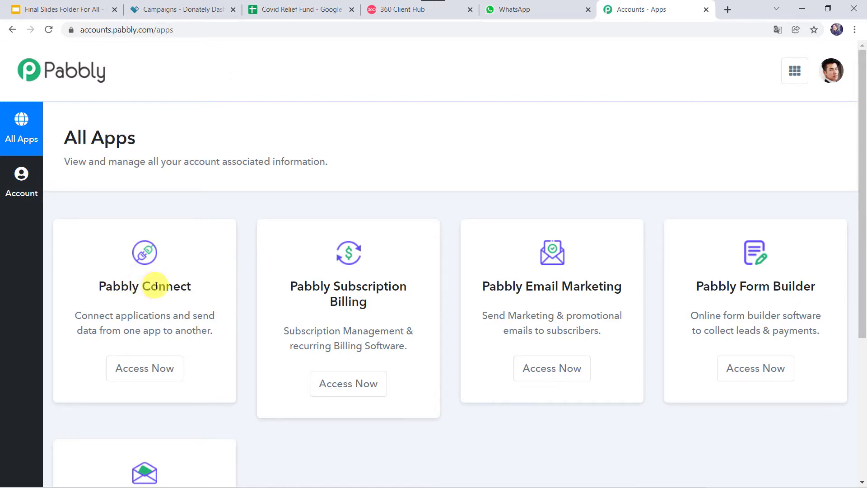
pyautogui.click(143, 375)
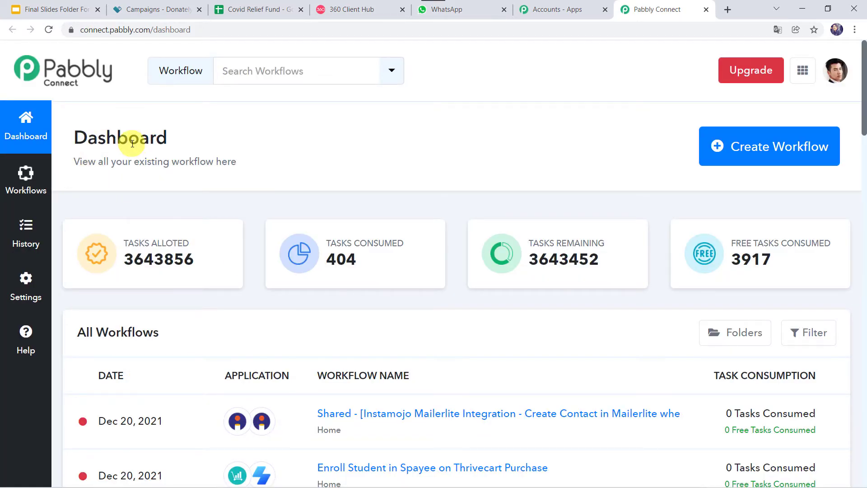
pyautogui.scroll(-9, 565, 164)
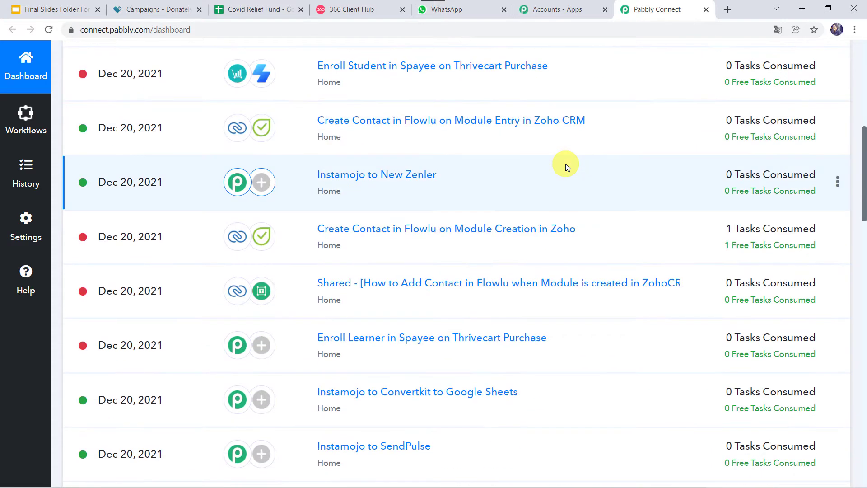
pyautogui.scroll(9, 565, 163)
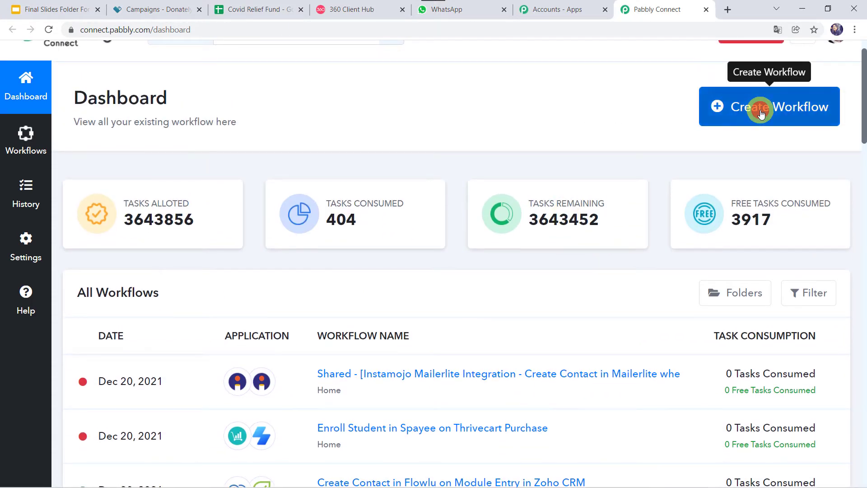
# - Create a workflow named "Send Donation Request Messages in Bulk on WhatsApp"
pyautogui.click(760, 113)
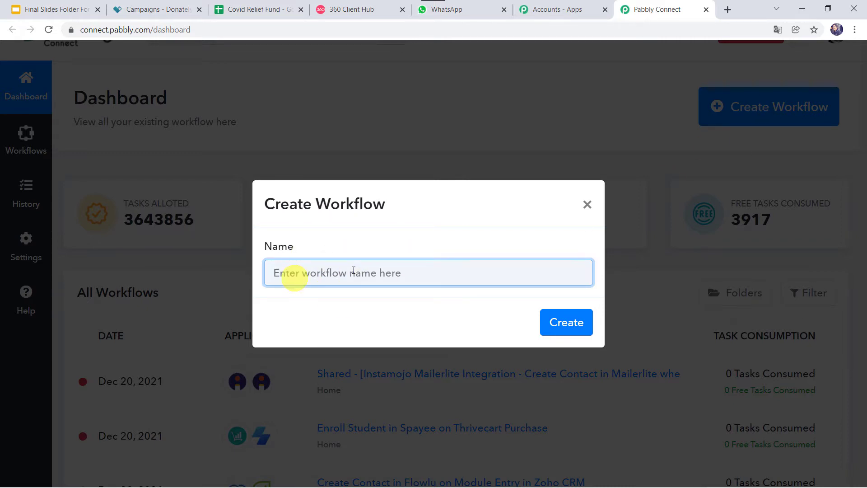
pyautogui.write('Send Donation Request Messages in Bulk on WhatsApp')
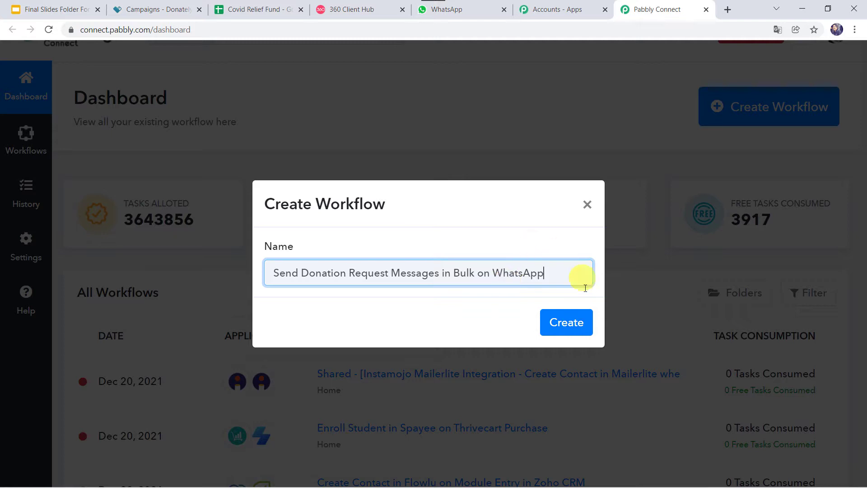
pyautogui.click(568, 327)
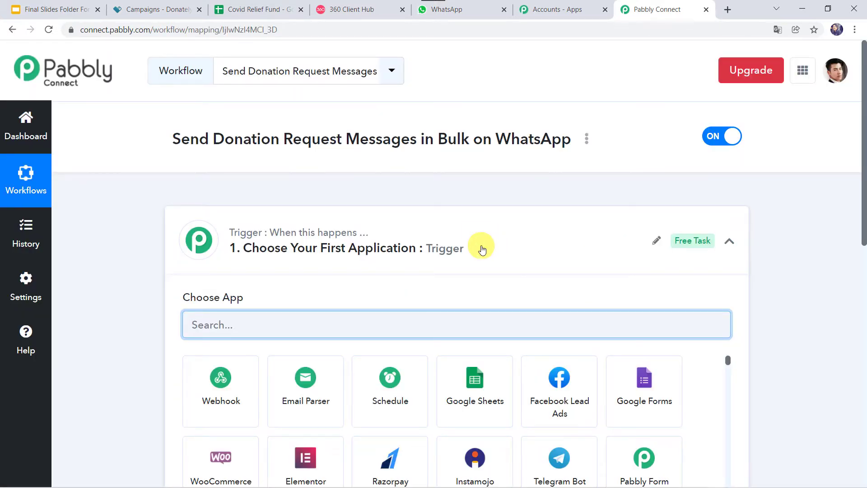
# - Choose Donately as the workflow's trigger application with New Campaign as the trigger event
pyautogui.click(481, 249)
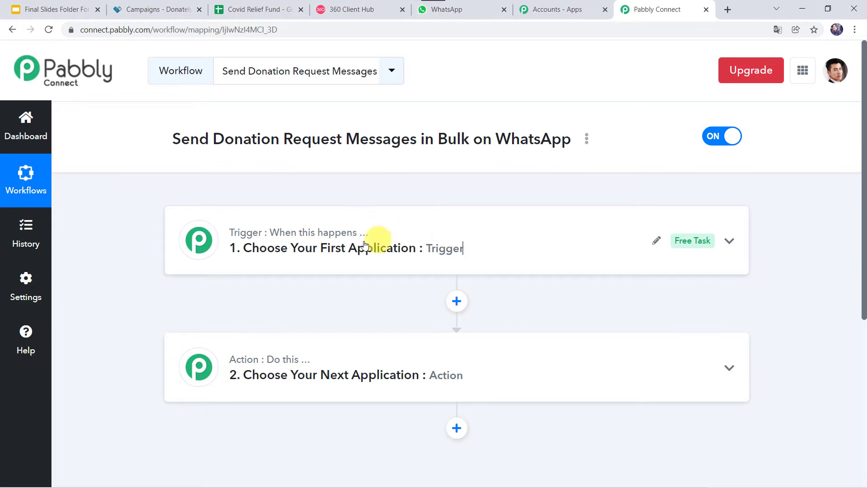
pyautogui.click(387, 245)
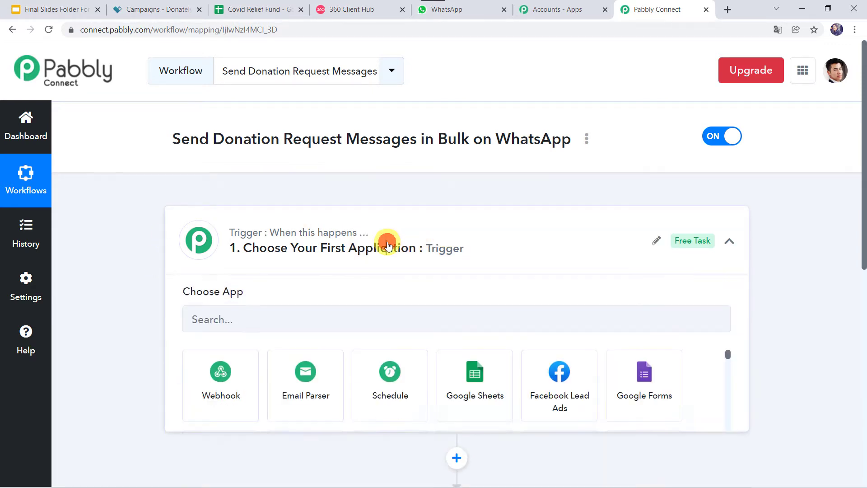
pyautogui.click(239, 328)
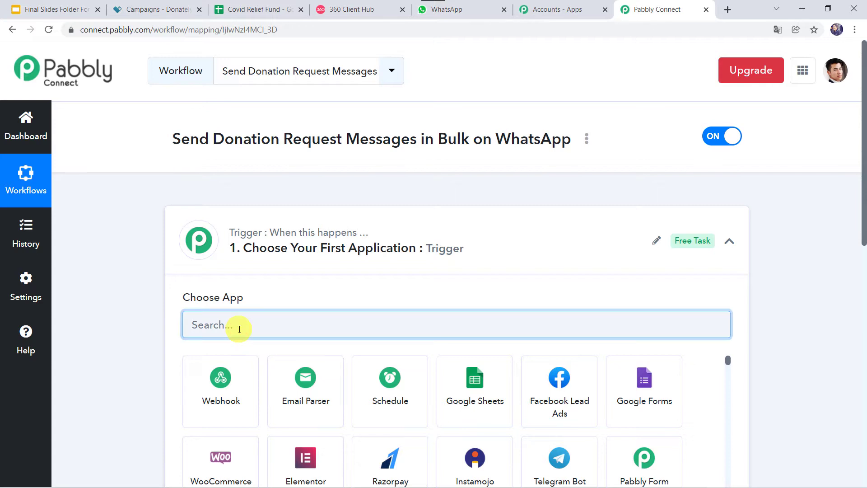
pyautogui.write('Donat')
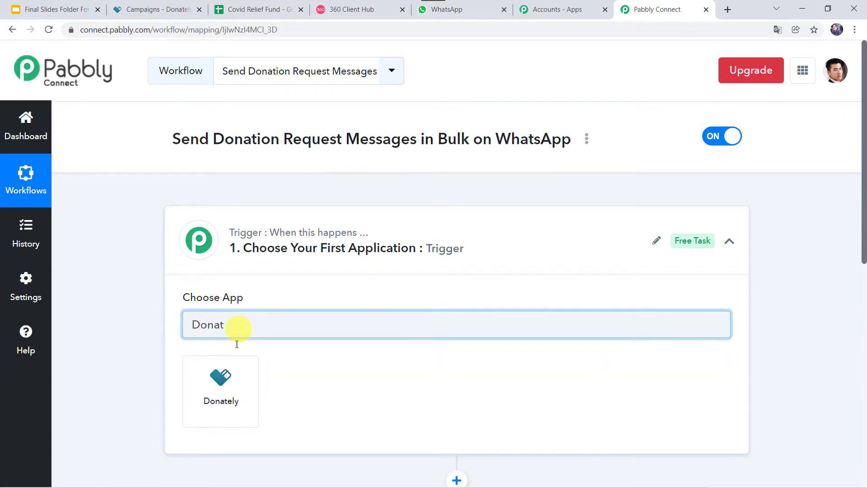
pyautogui.click(228, 395)
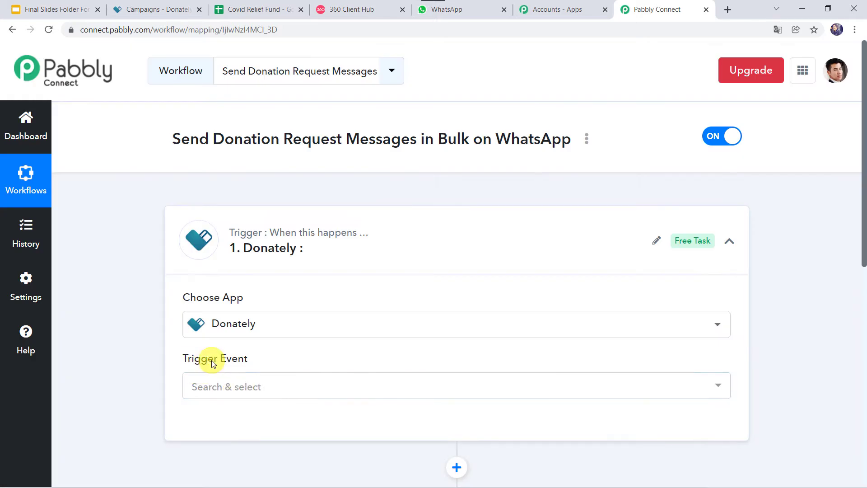
pyautogui.click(233, 383)
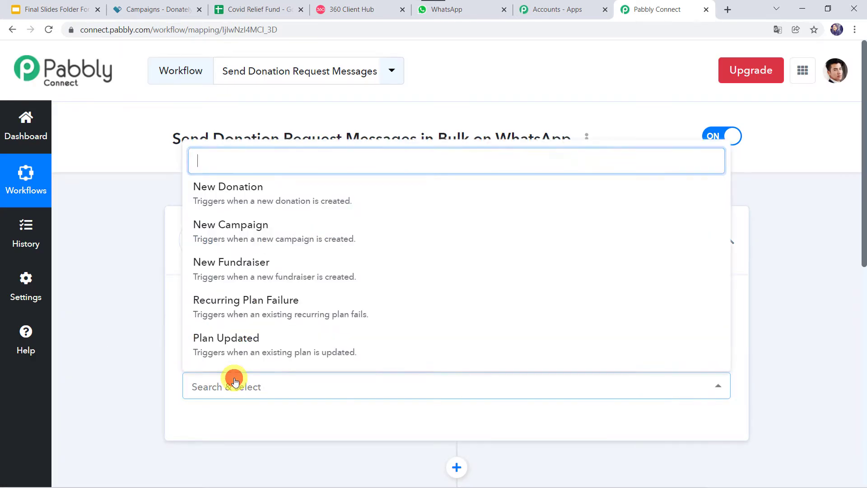
pyautogui.click(243, 238)
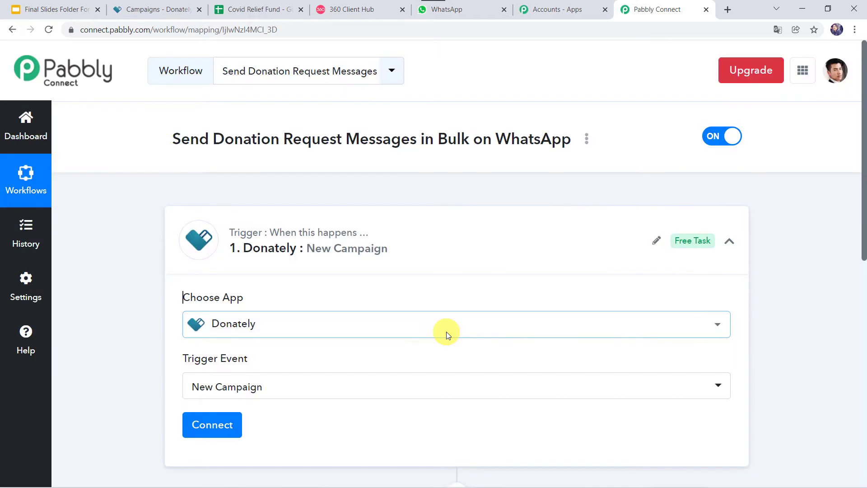
# - Start adding a new Donately connection for the trigger and review its API token and password fields
pyautogui.scroll(-2, 446, 332)
pyautogui.click(221, 354)
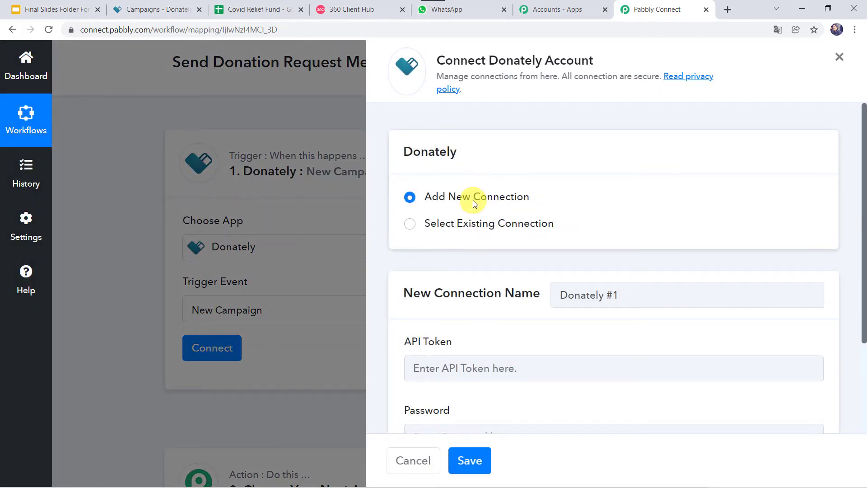
pyautogui.scroll(-3, 449, 334)
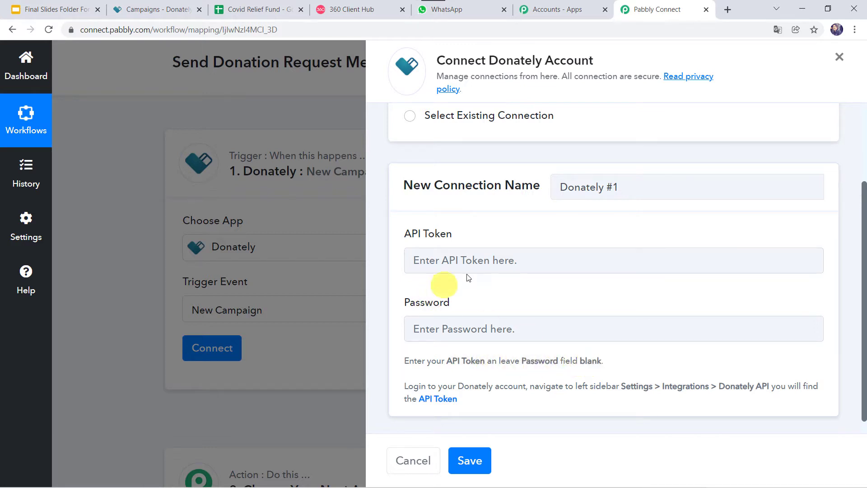
pyautogui.click(436, 261)
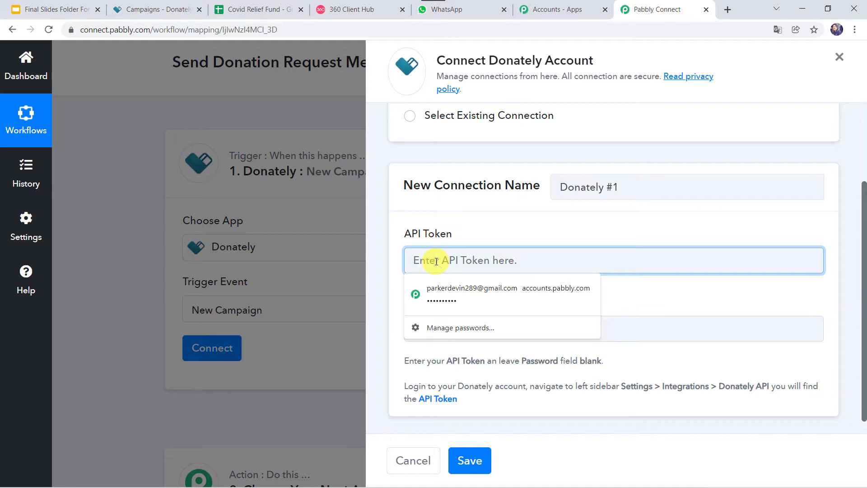
pyautogui.click(621, 318)
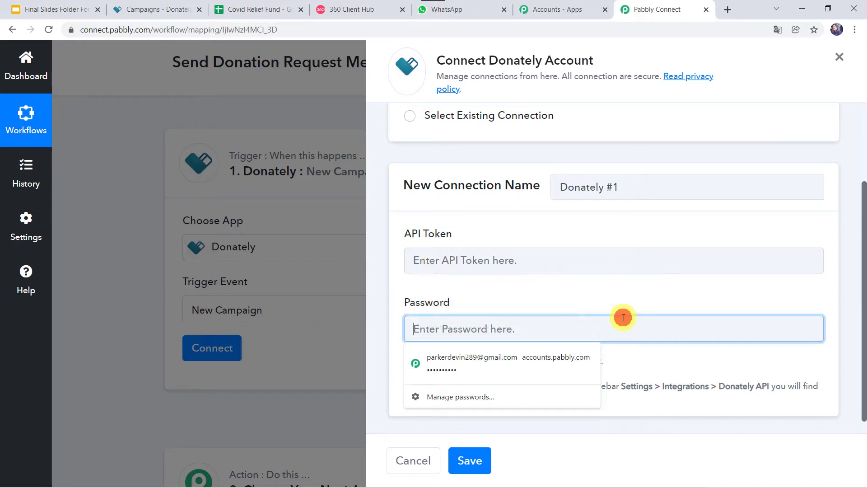
pyautogui.click(397, 329)
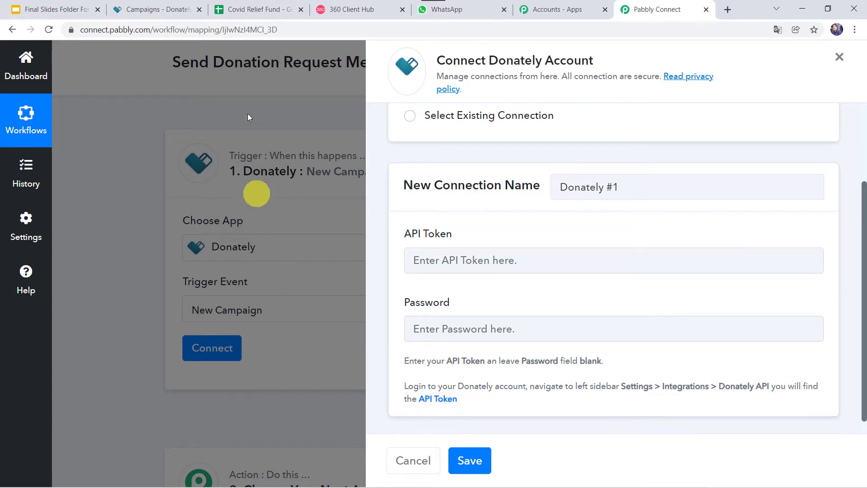
# - Switch to Donately, reveal the account's API token in the Donately API integration settings, and copy it
pyautogui.click(180, 10)
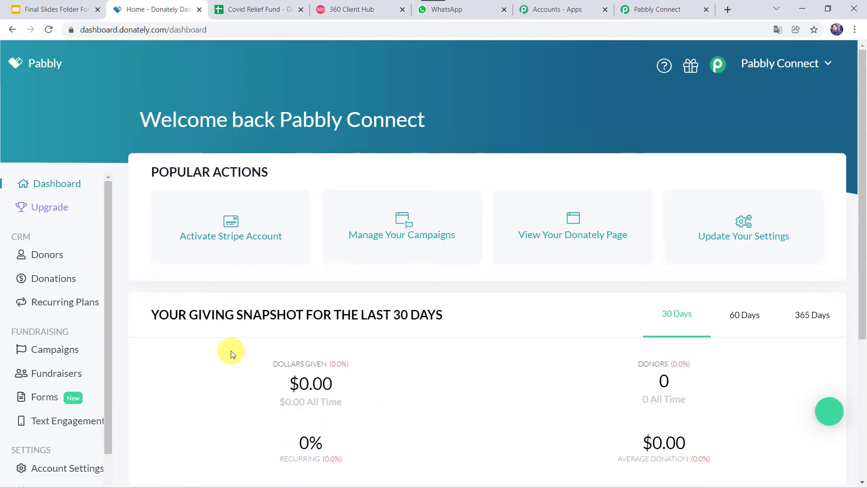
pyautogui.scroll(-1, 42, 392)
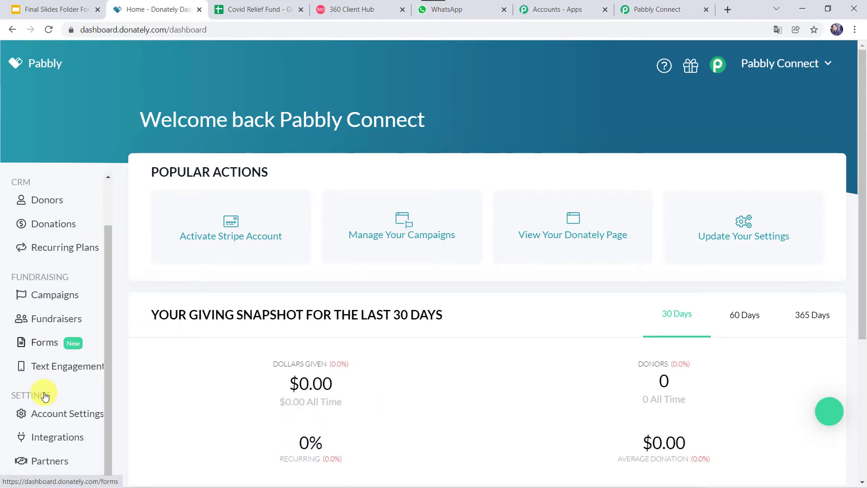
pyautogui.click(54, 442)
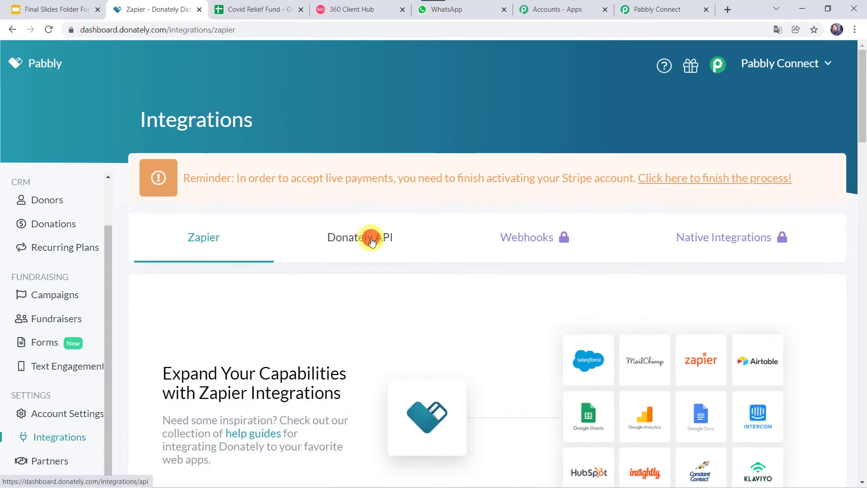
pyautogui.click(371, 241)
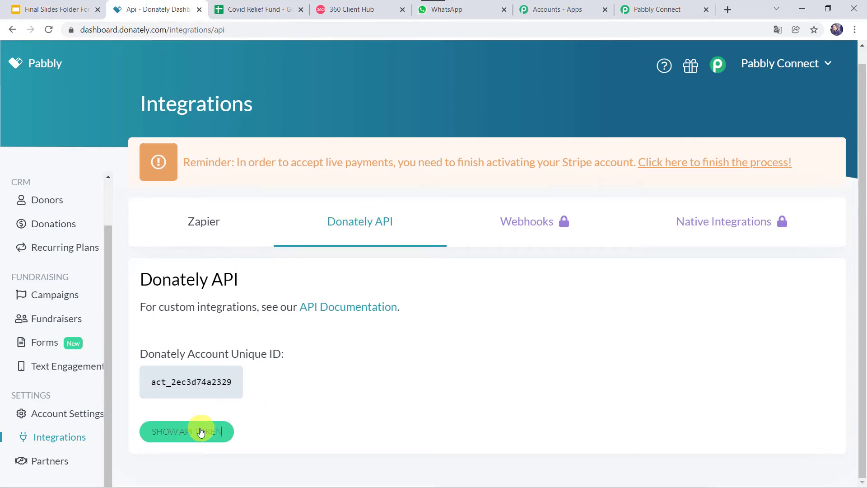
pyautogui.click(197, 431)
pyautogui.scroll(-3, 189, 431)
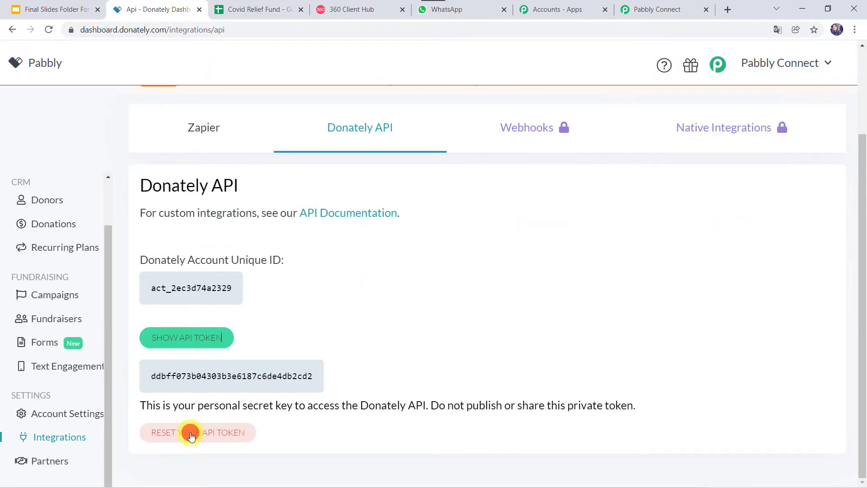
pyautogui.doubleClick(289, 378)
pyautogui.rightClick(290, 379)
pyautogui.click(316, 387)
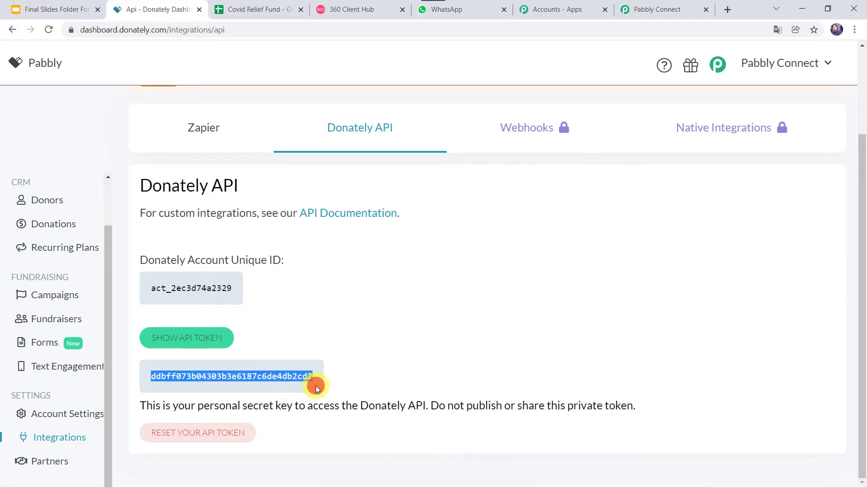
# - Back in Pabbly Connect, paste the API token into the new Donately connection, leave the password blank, and save it
pyautogui.click(658, 9)
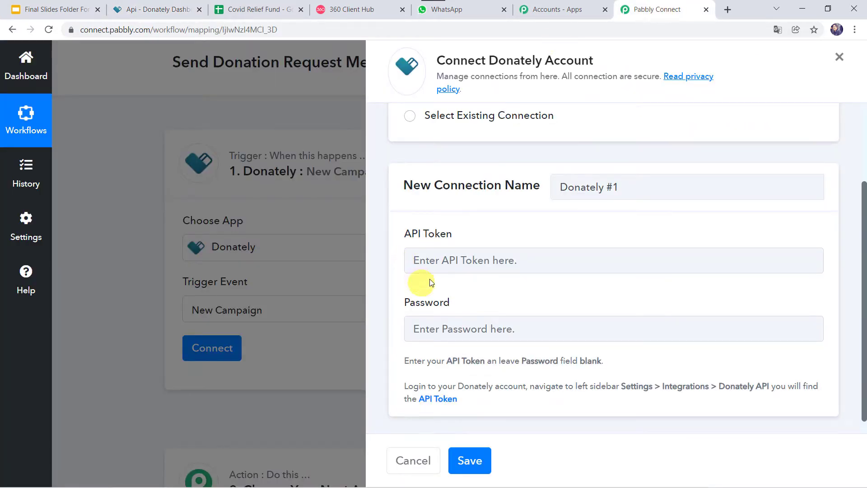
pyautogui.rightClick(459, 258)
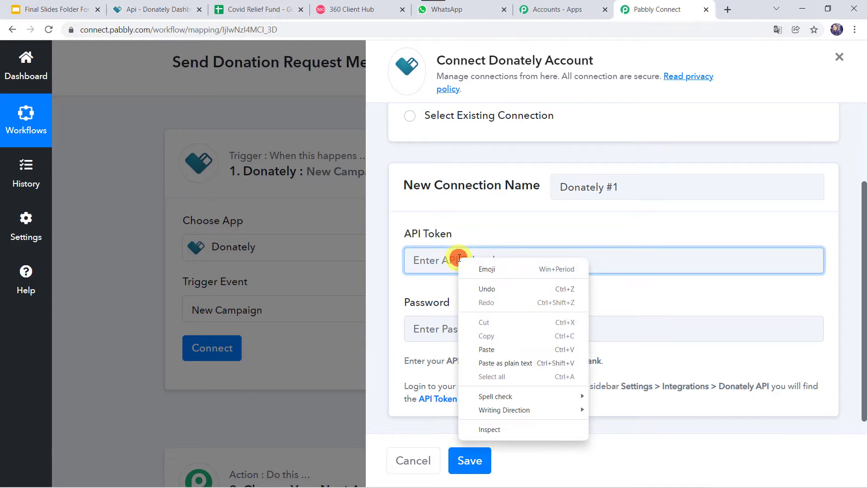
pyautogui.click(477, 348)
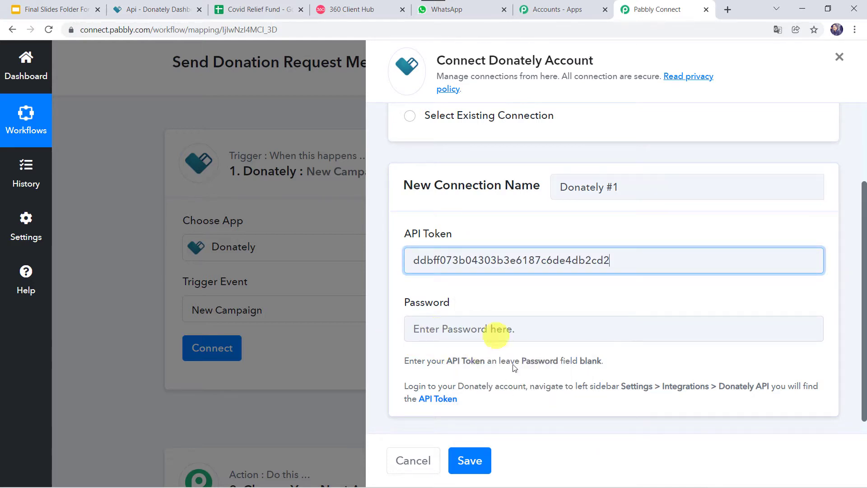
pyautogui.click(486, 461)
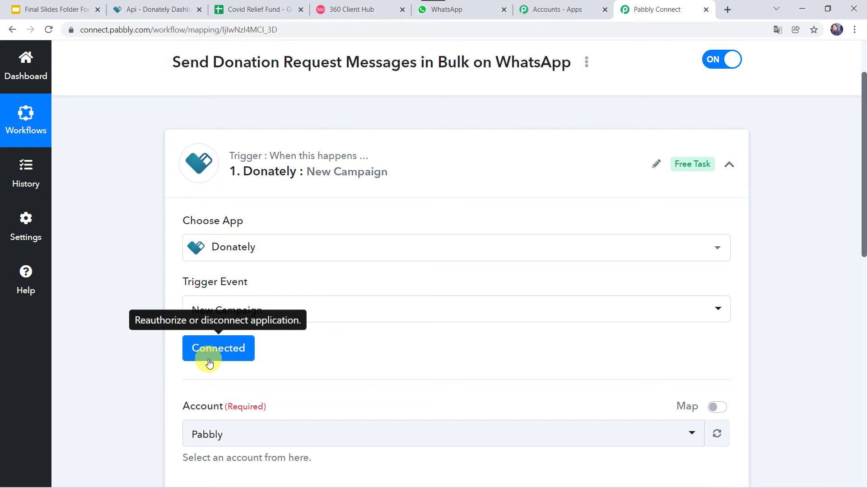
# - Check which Donately accounts can be selected for the trigger
pyautogui.scroll(-2, 161, 397)
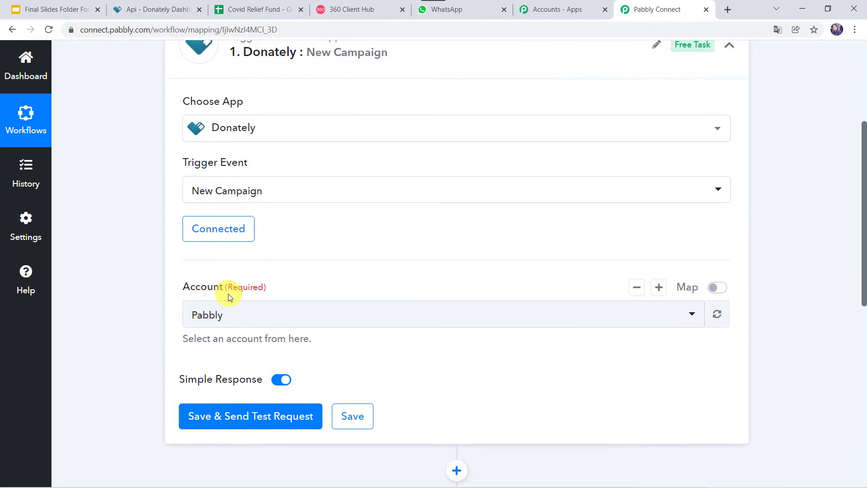
pyautogui.click(246, 319)
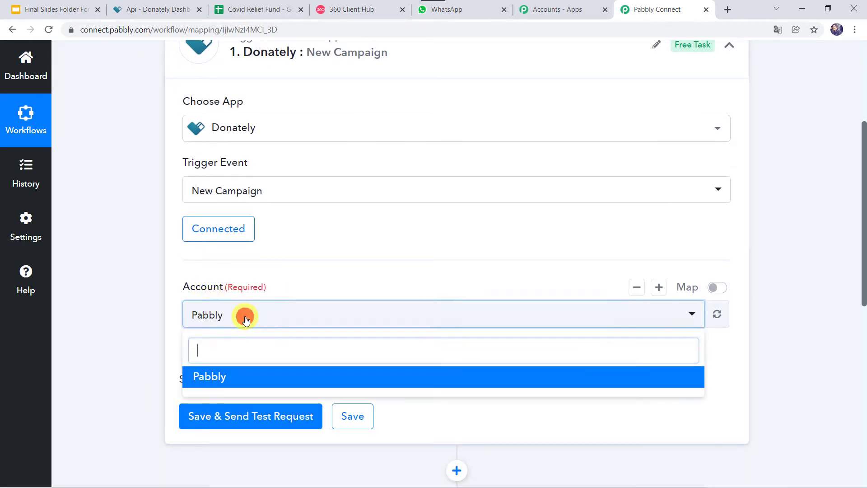
pyautogui.click(163, 301)
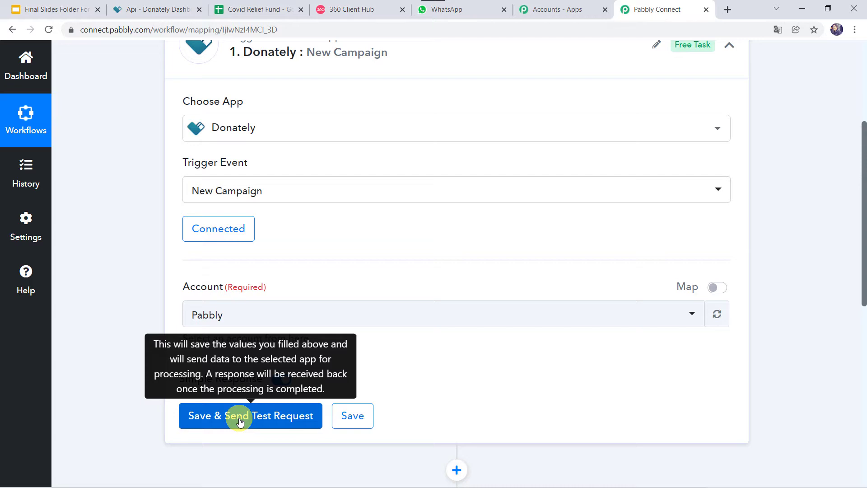
# - Switch to Donately and start creating a new General Campaign from the Campaigns page
pyautogui.click(170, 8)
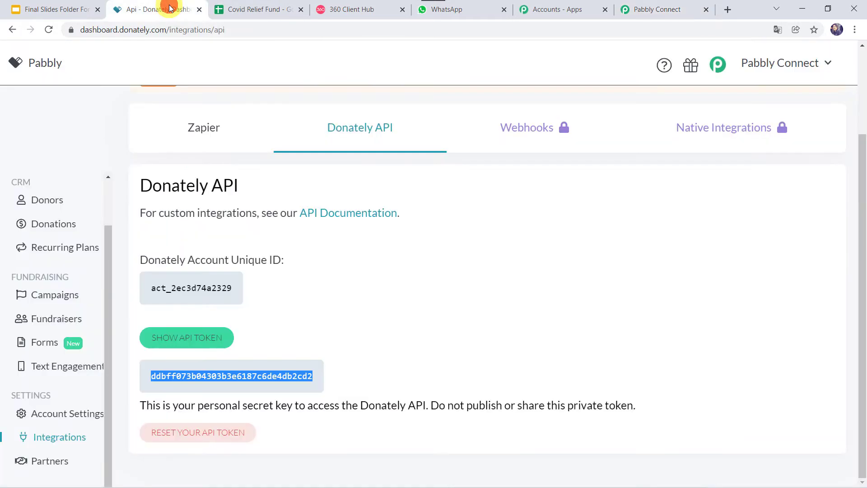
pyautogui.click(53, 301)
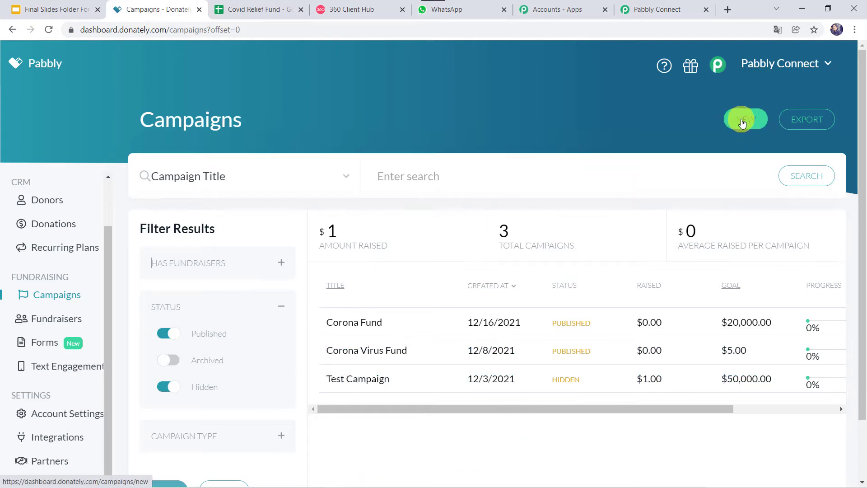
pyautogui.click(742, 122)
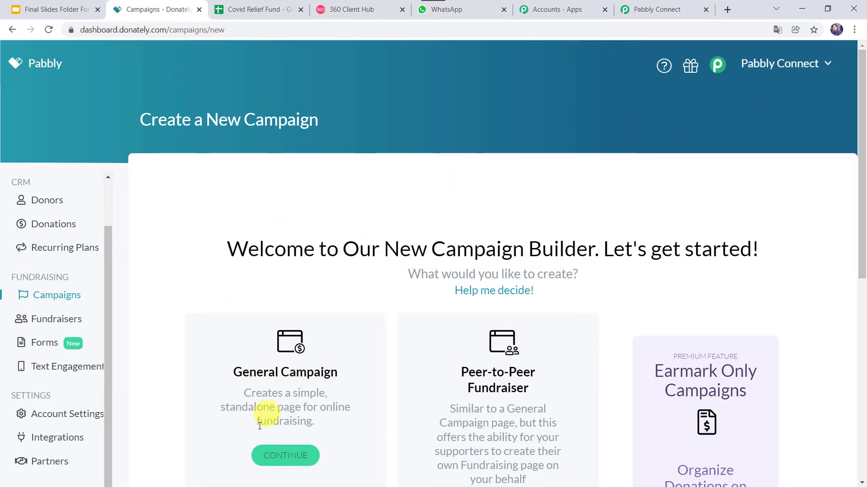
pyautogui.click(293, 453)
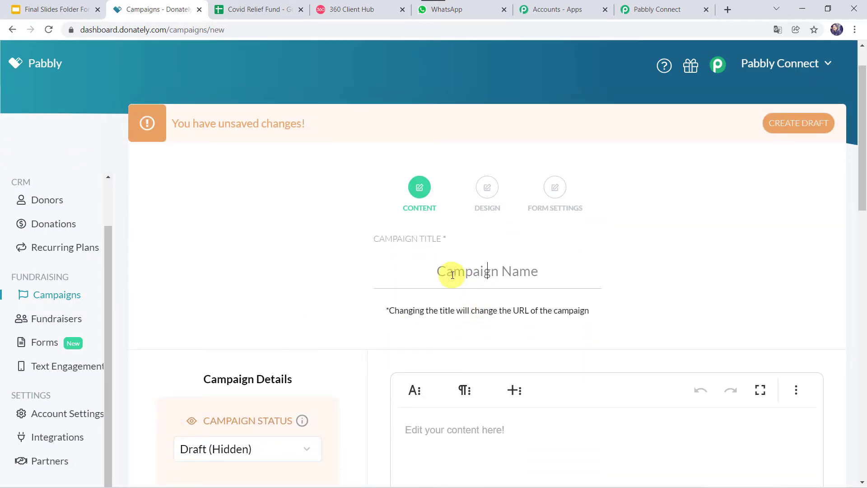
# - Enter "Covid 19 Fund Raiser" as the campaign title
pyautogui.write('Co')
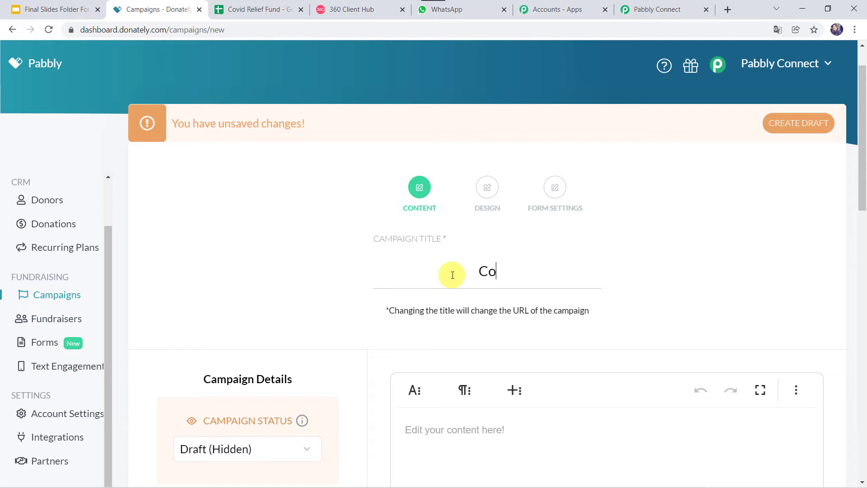
pyautogui.write('vid 19 Fund ')
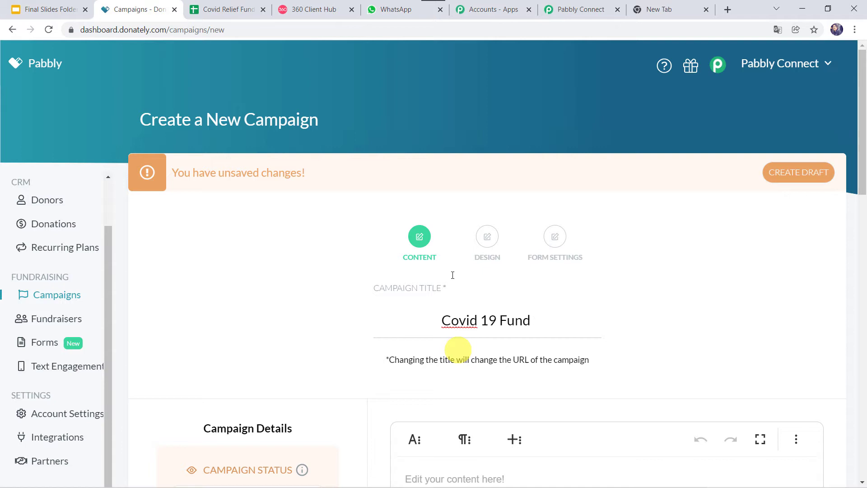
pyautogui.write('Raiser')
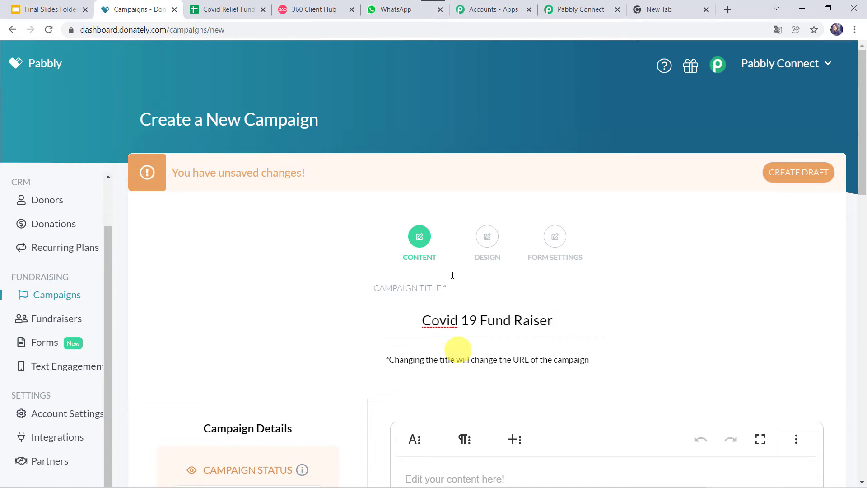
# - Set the campaign status to Published and enter the content text "Helping those in need is not charity, it's humanity."
pyautogui.scroll(-5, 457, 349)
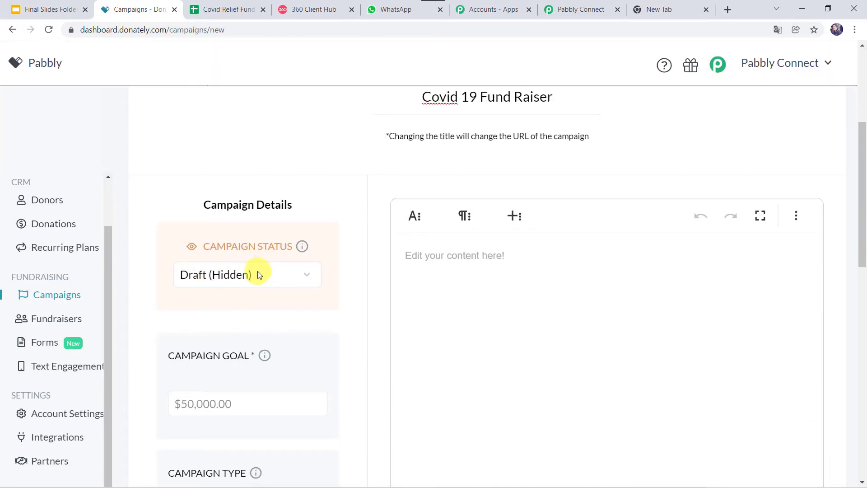
pyautogui.click(258, 274)
pyautogui.click(203, 294)
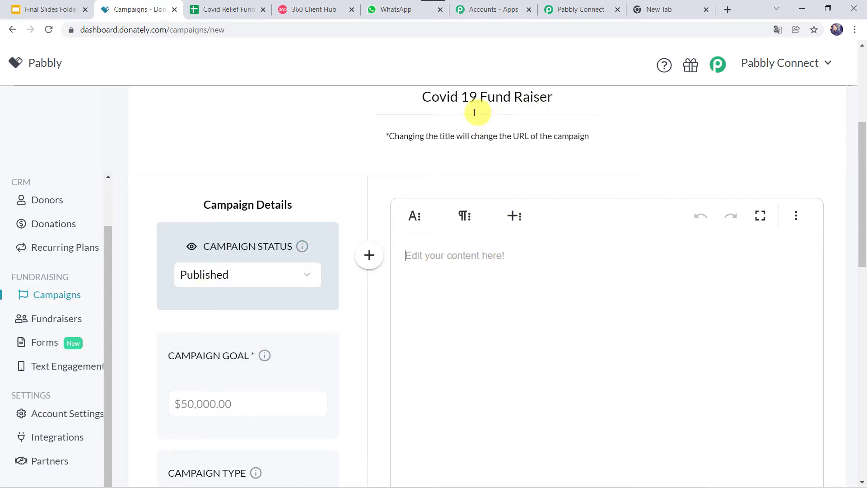
pyautogui.click(455, 248)
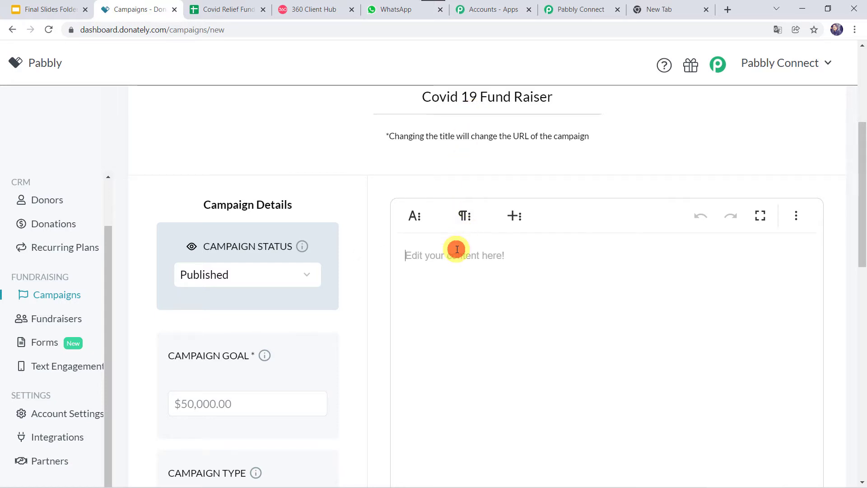
pyautogui.write("Helping those in need is not charity, it's humanity.")
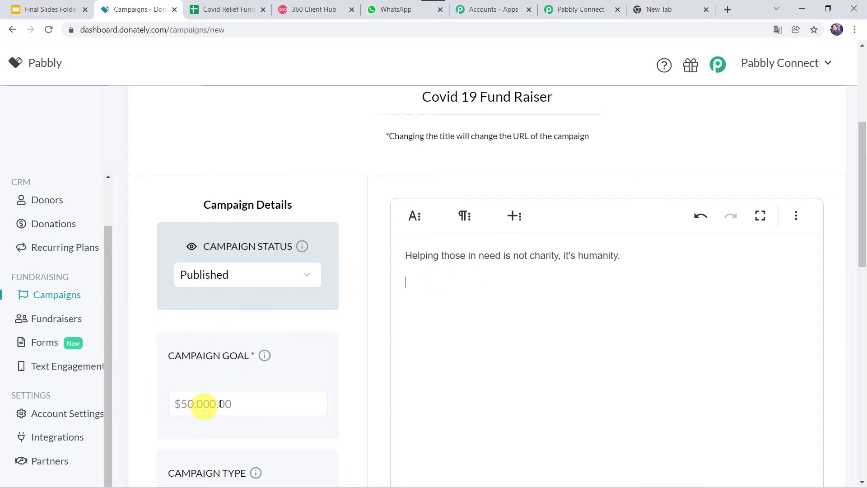
# - Enter "A campaign for Covid Victims" as the campaign's social media description
pyautogui.click(251, 400)
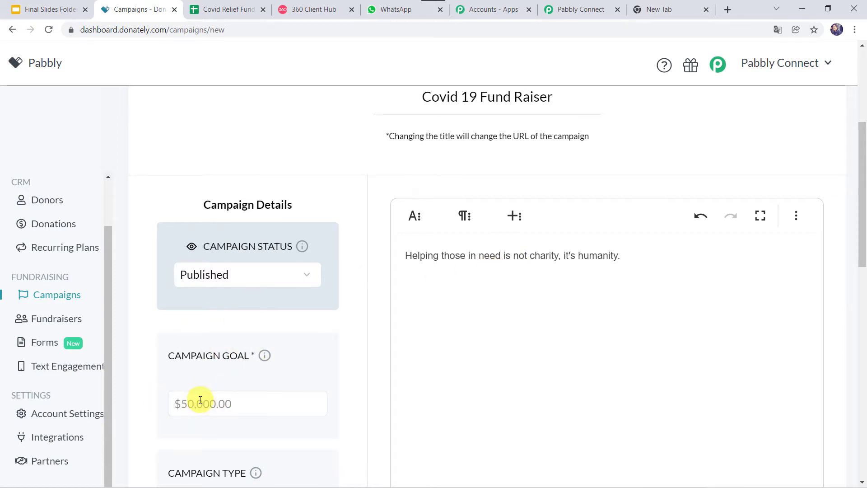
pyautogui.scroll(-5, 246, 410)
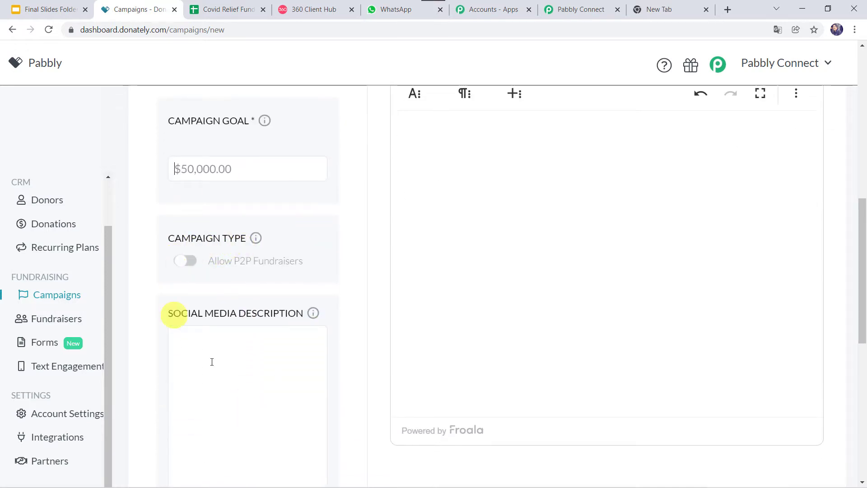
pyautogui.click(217, 342)
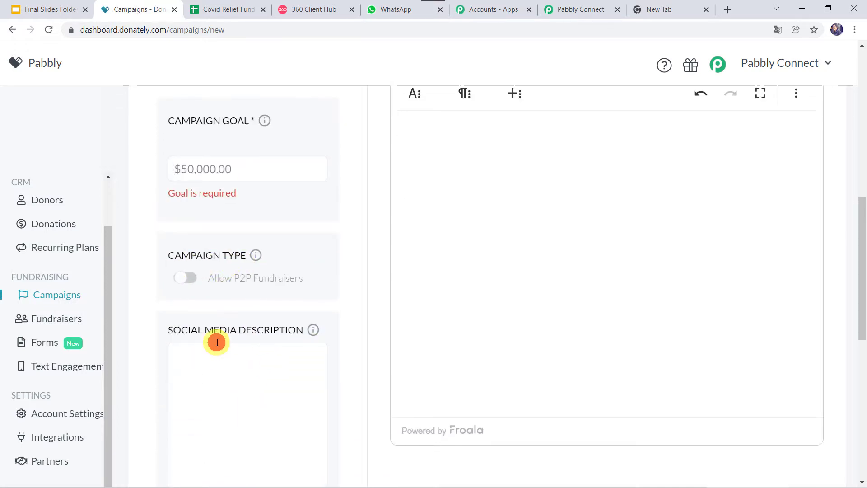
pyautogui.write('A campaign fo')
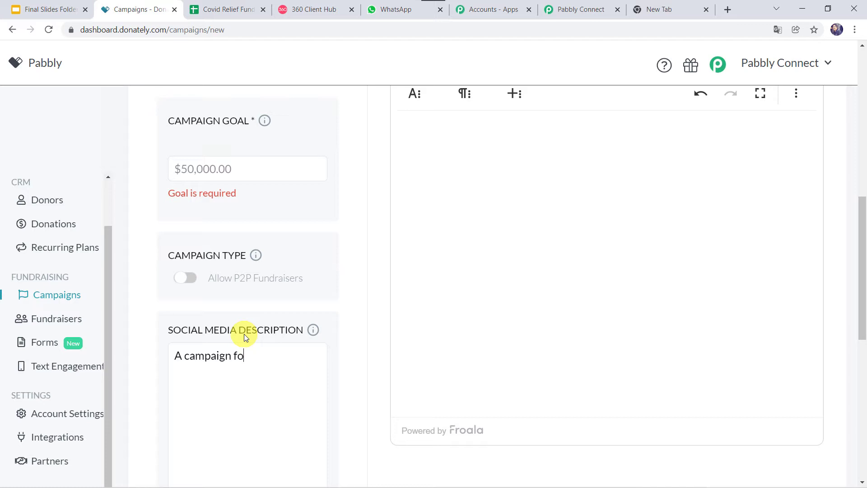
pyautogui.write('r Covid Victims')
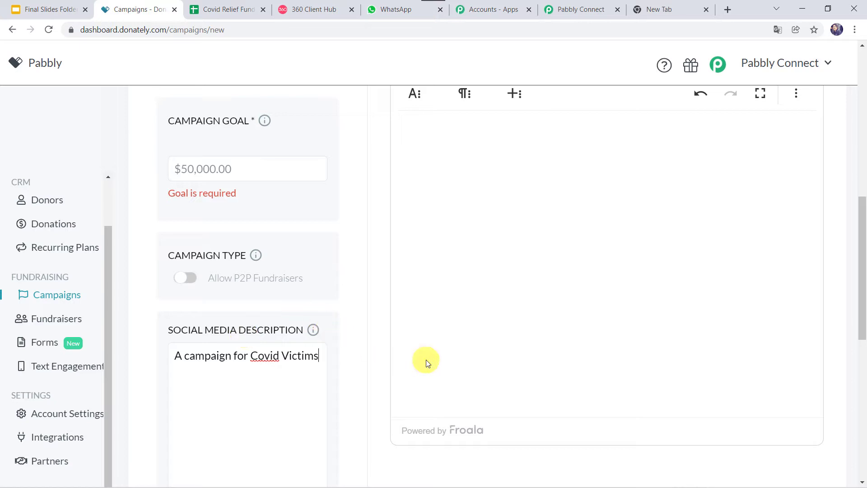
# - Upload pages.donately.com.png from the Downloads folder as the campaign's header image
pyautogui.scroll(-6, 425, 360)
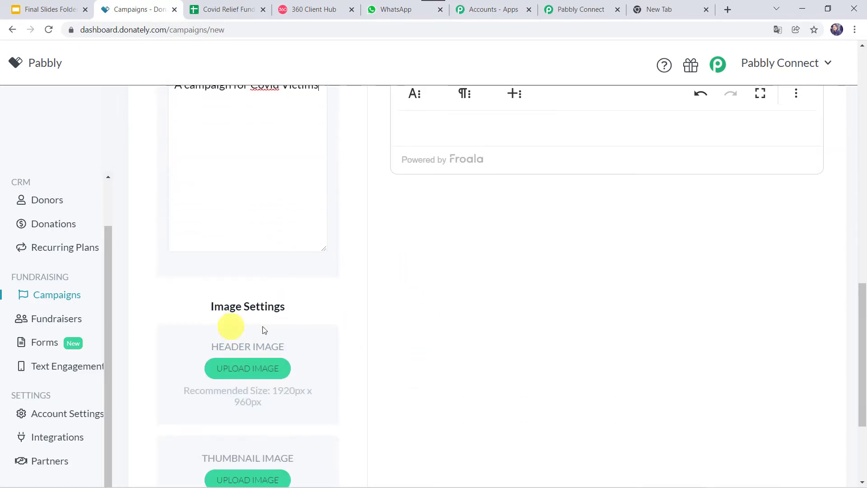
pyautogui.scroll(-3, 307, 322)
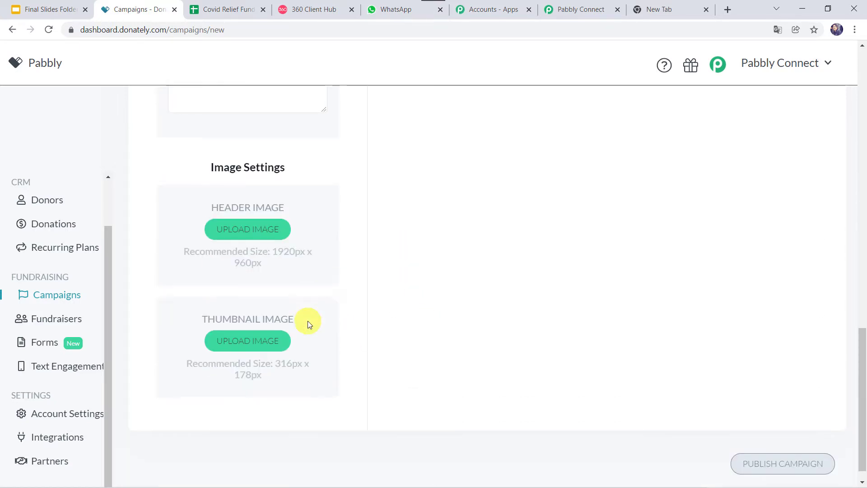
pyautogui.click(222, 233)
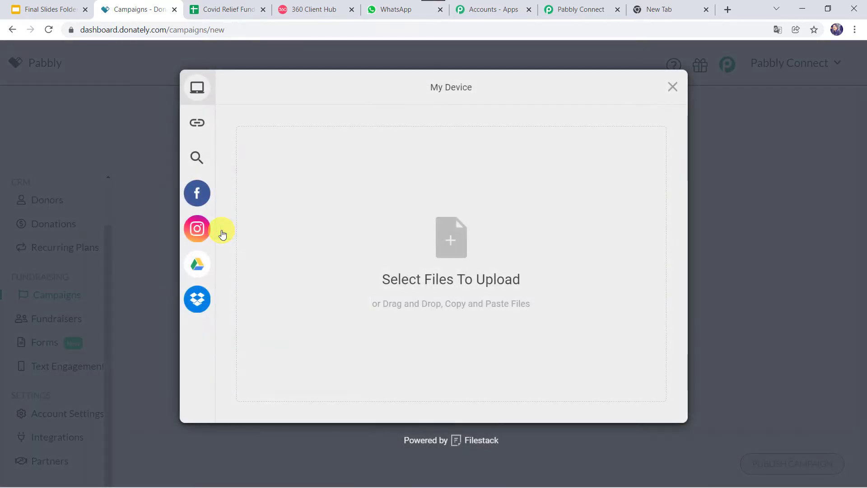
pyautogui.click(447, 216)
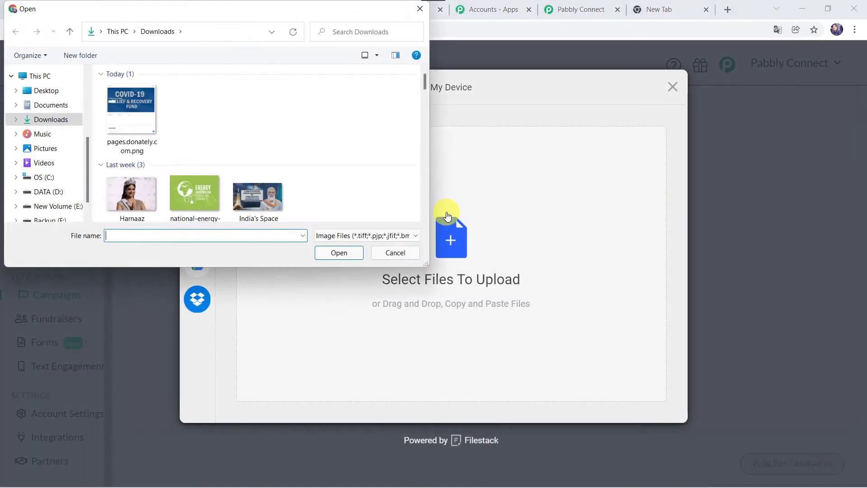
pyautogui.doubleClick(132, 102)
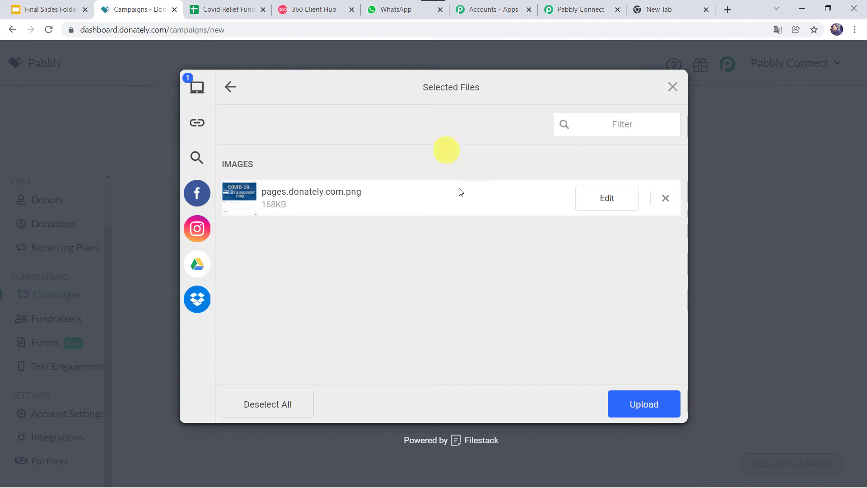
pyautogui.click(655, 408)
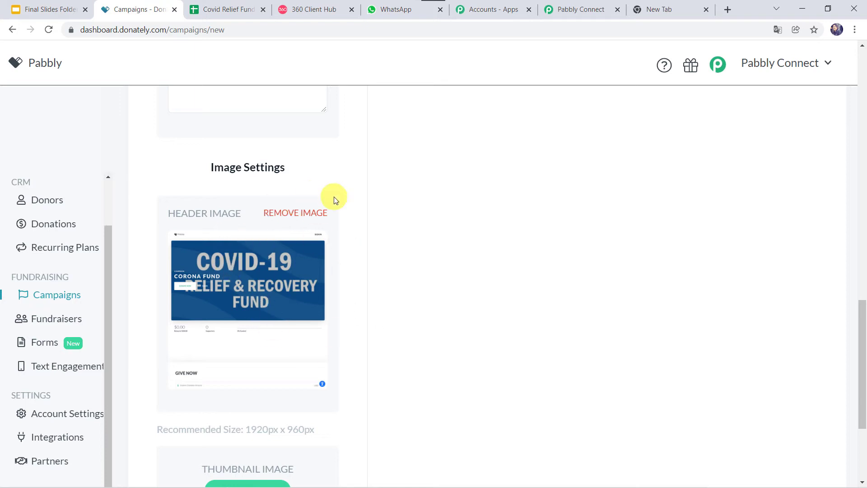
# - Review the campaign's settings and publish the campaign
pyautogui.scroll(-4, 334, 199)
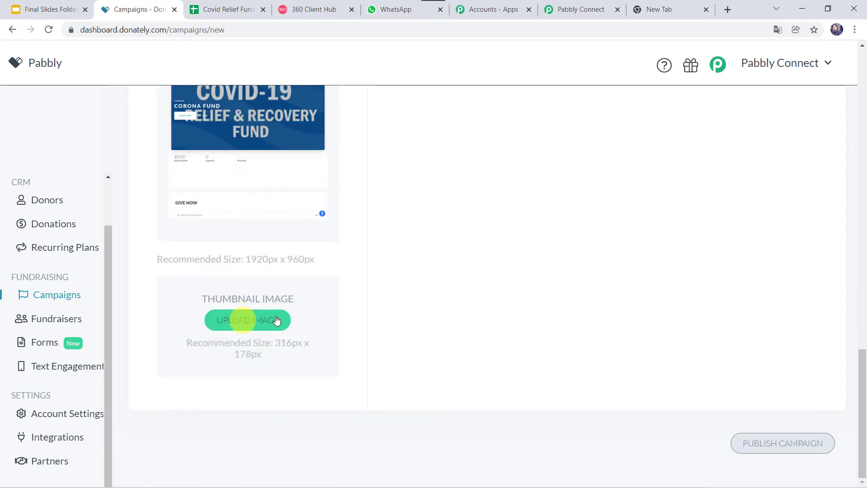
pyautogui.scroll(10, 525, 278)
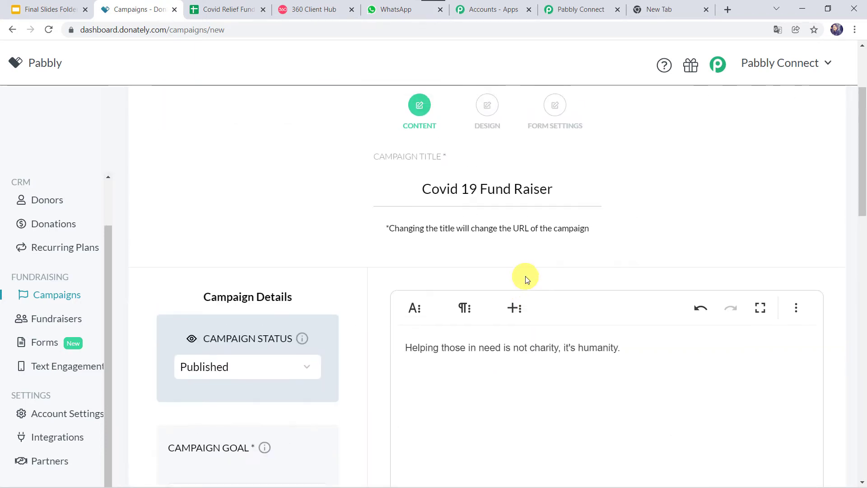
pyautogui.scroll(3, 525, 278)
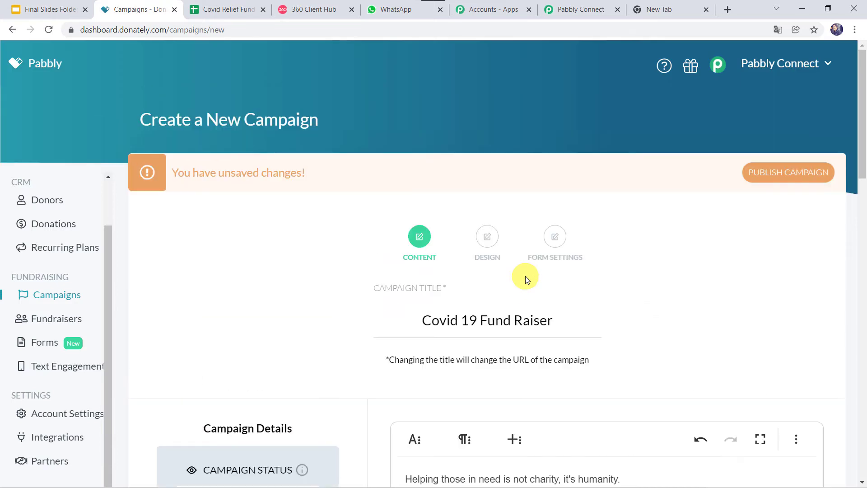
pyautogui.click(773, 175)
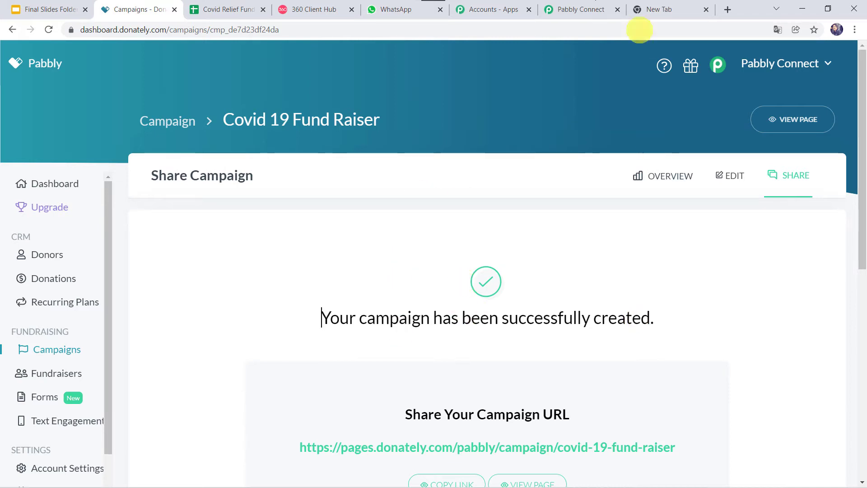
# - Switch to Pabbly Connect and examine the trigger response for the new campaign's title, URL, status, description and content
pyautogui.click(563, 7)
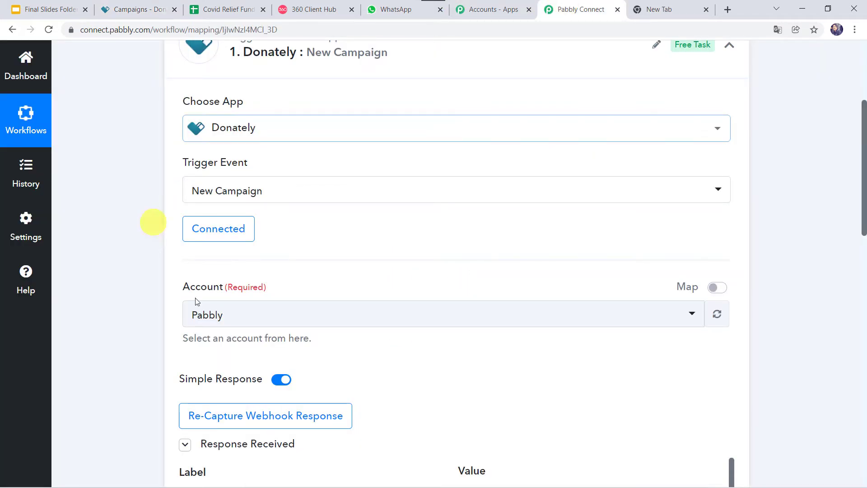
pyautogui.scroll(-5, 203, 305)
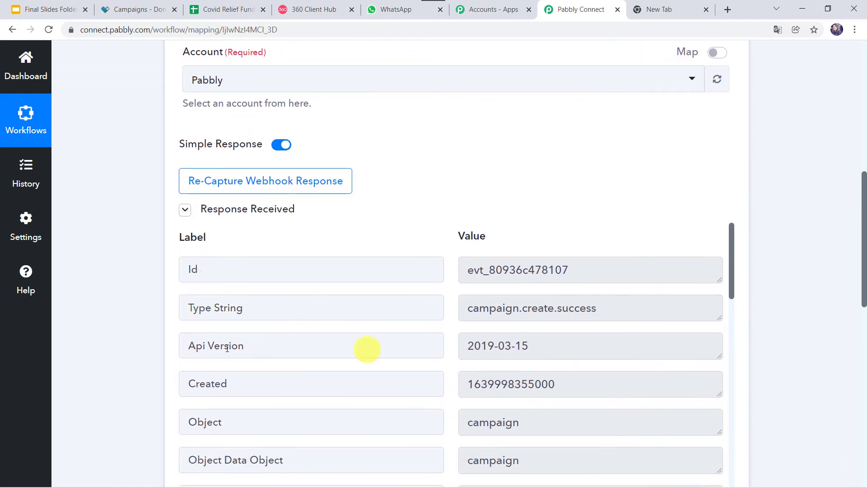
pyautogui.scroll(-3, 115, 326)
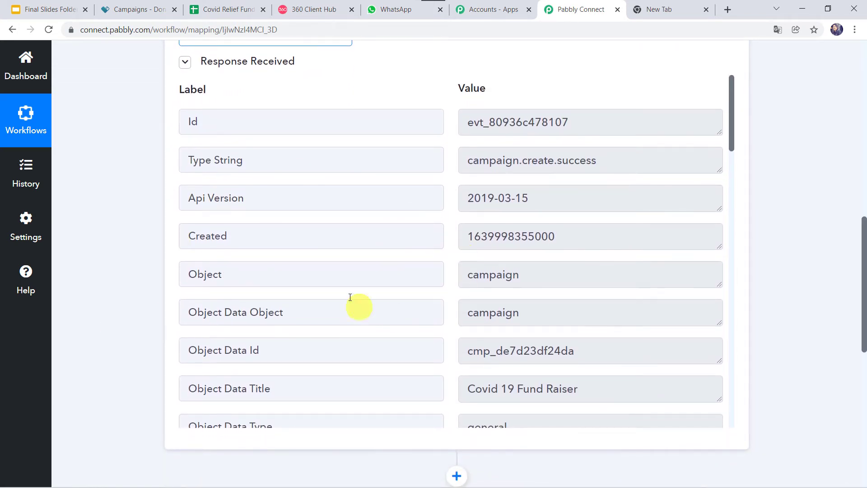
pyautogui.scroll(-3, 434, 282)
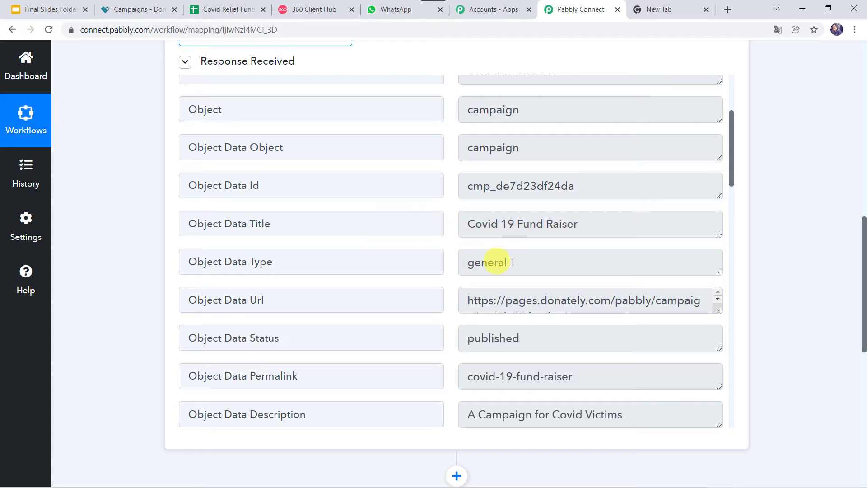
pyautogui.scroll(-3, 494, 268)
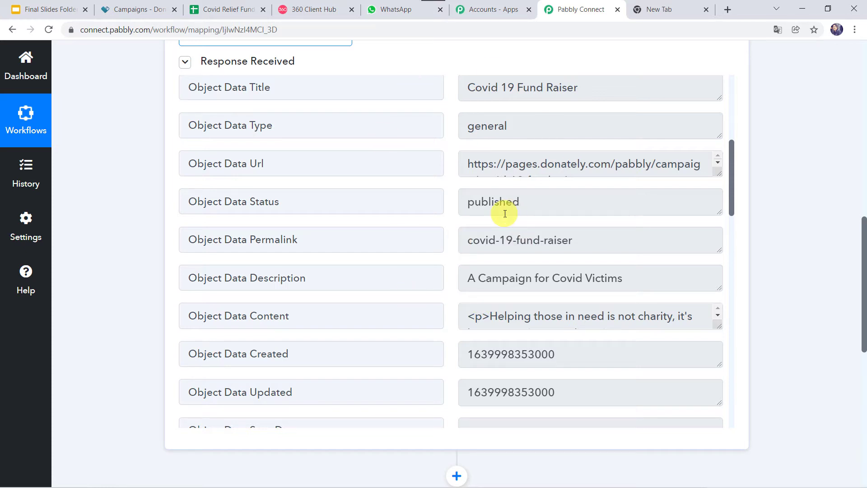
# - Check the donor list in the Covid Relief Fund spreadsheet and return to Pabbly Connect to review the remaining response down to the action step
pyautogui.click(221, 9)
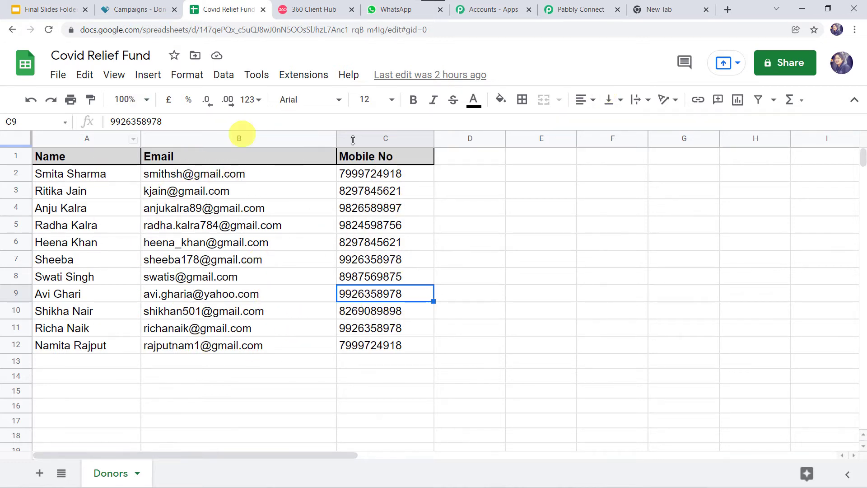
pyautogui.click(570, 10)
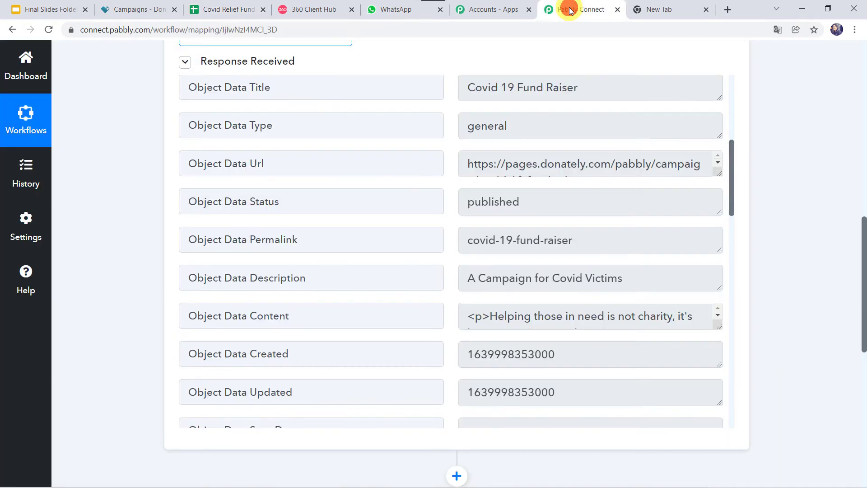
pyautogui.click(706, 12)
pyautogui.scroll(-6, 450, 343)
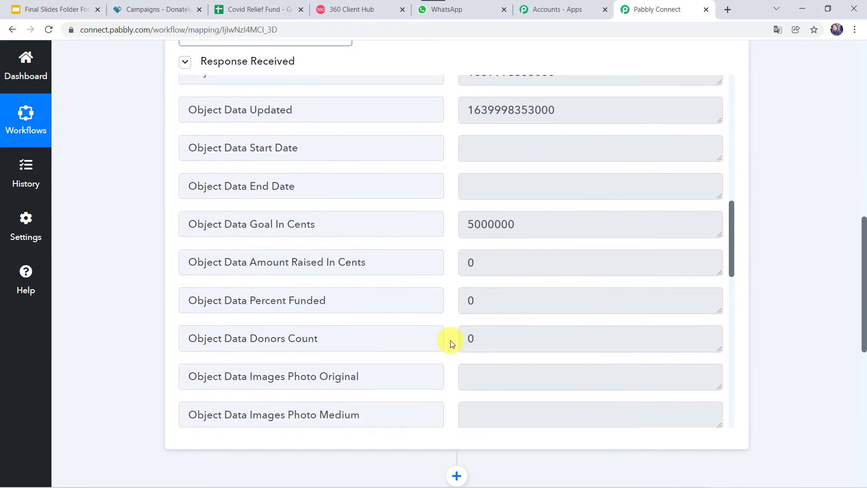
pyautogui.scroll(-8, 113, 420)
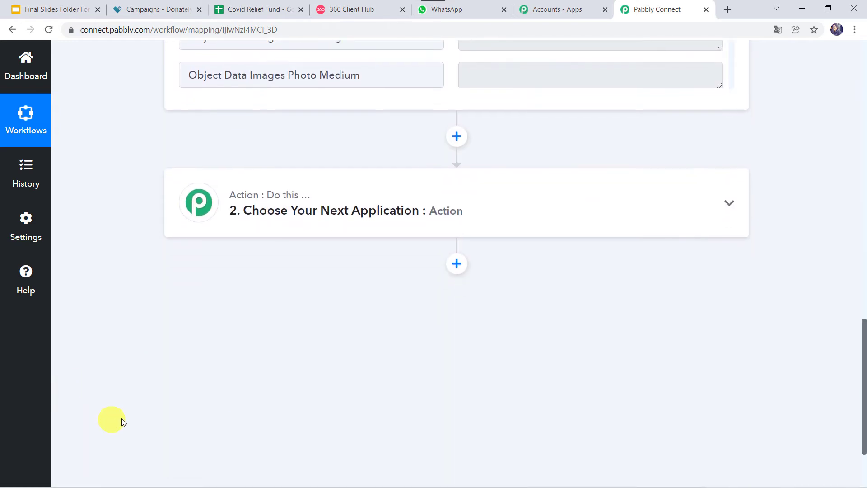
# - Set the second workflow step's app to Google Sheets with Get Row(s) as its action event
pyautogui.click(432, 203)
pyautogui.click(291, 286)
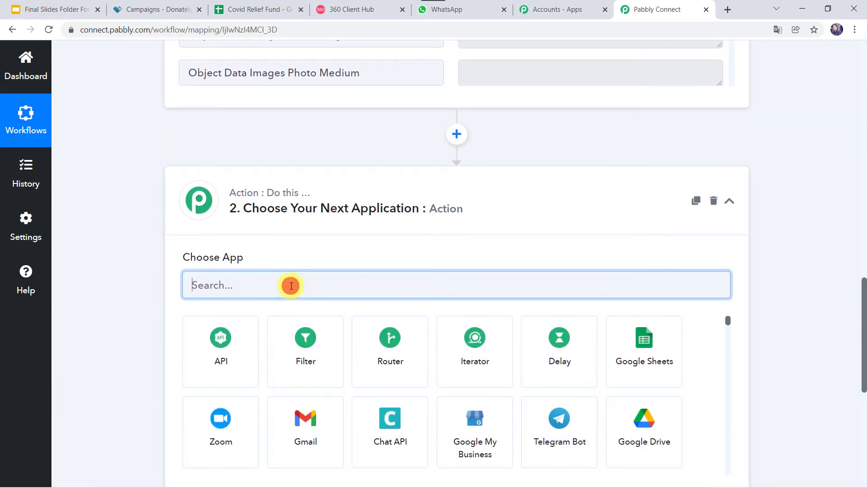
pyautogui.write('Google')
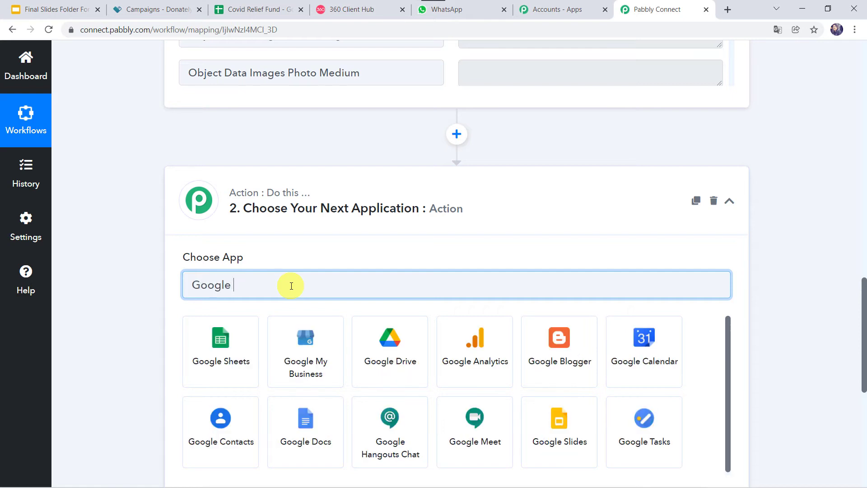
pyautogui.click(223, 361)
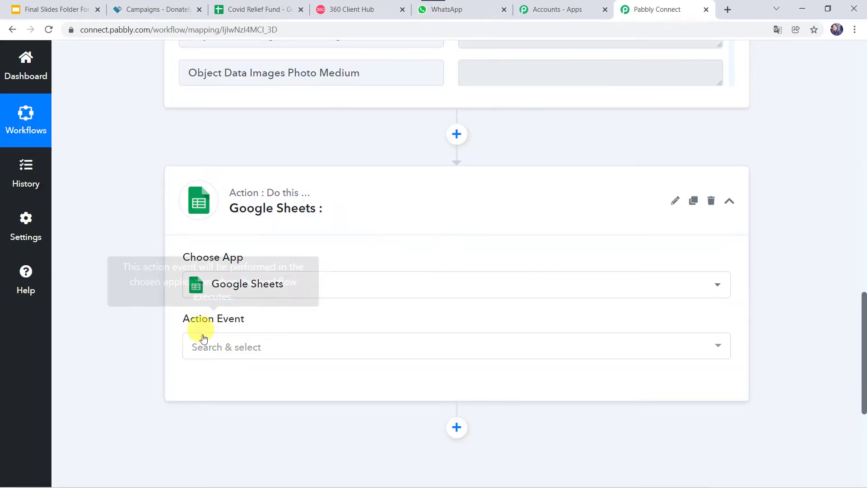
pyautogui.click(204, 349)
pyautogui.click(222, 171)
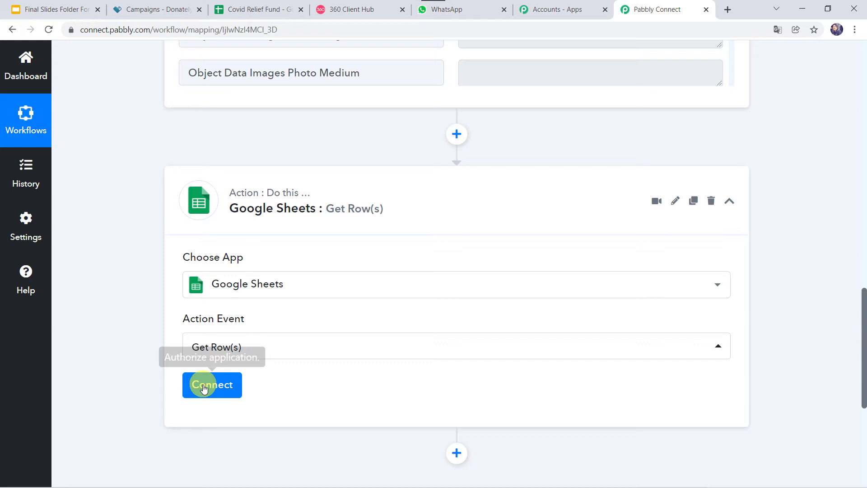
# - Add a new Google Sheets connection and authorize Pabbly Connect Sheets to access the Google account
pyautogui.click(203, 385)
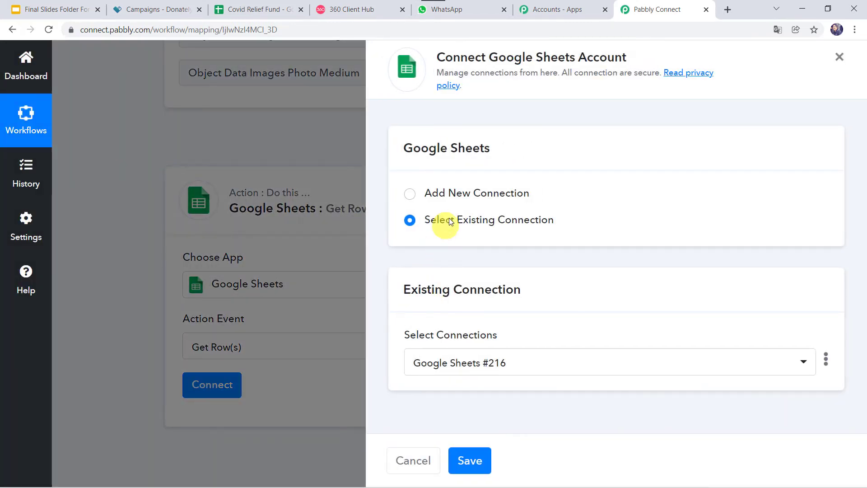
pyautogui.click(459, 195)
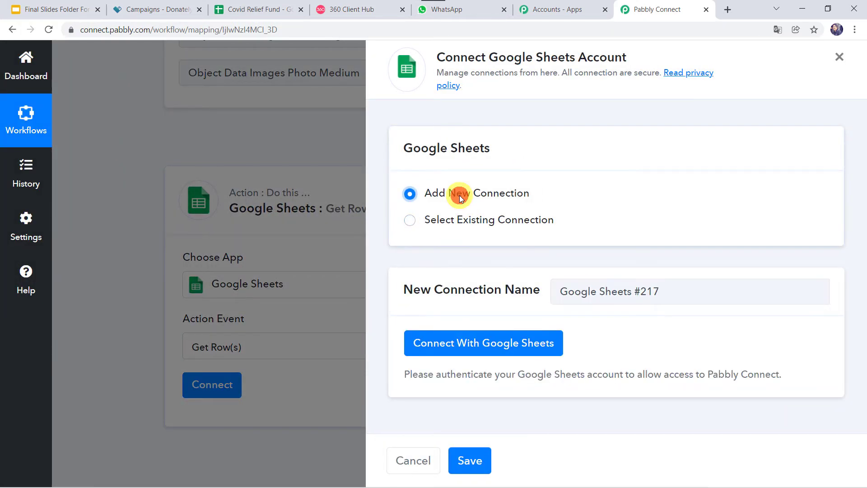
pyautogui.click(480, 346)
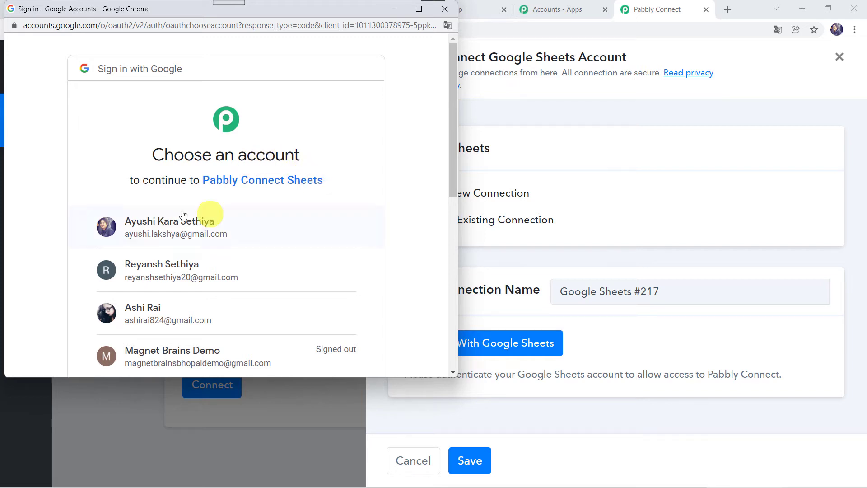
pyautogui.click(155, 224)
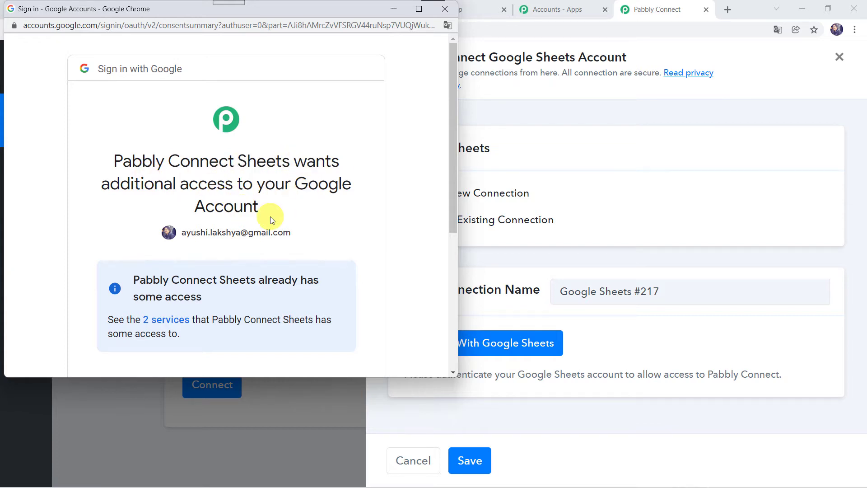
pyautogui.scroll(-5, 270, 215)
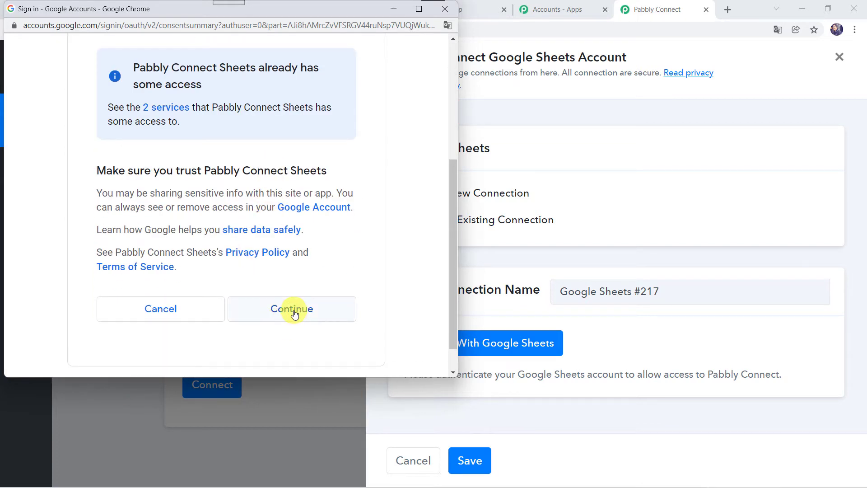
pyautogui.click(294, 313)
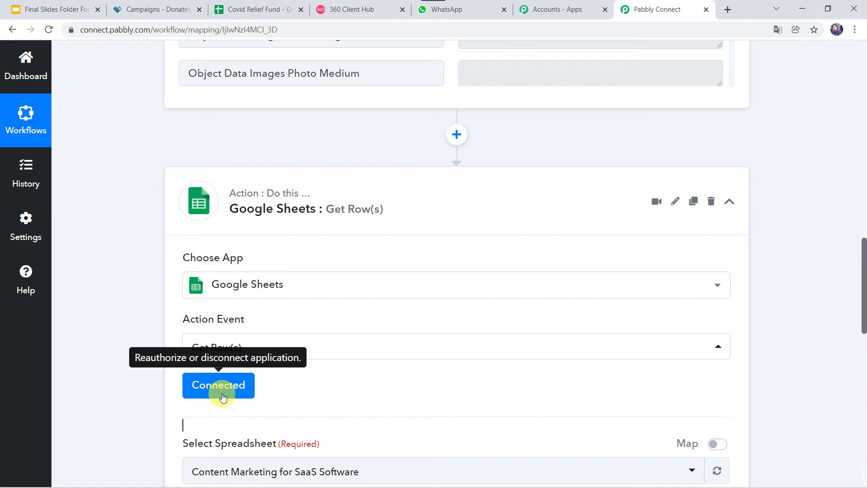
# - Check the donor spreadsheet's title and choose Covid Relief Fund as the spreadsheet for the Get Row(s) action
pyautogui.scroll(-6, 139, 401)
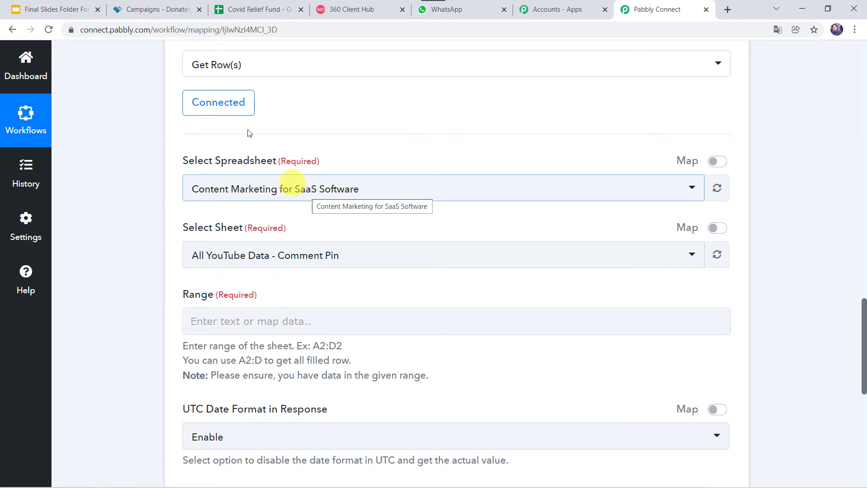
pyautogui.click(261, 7)
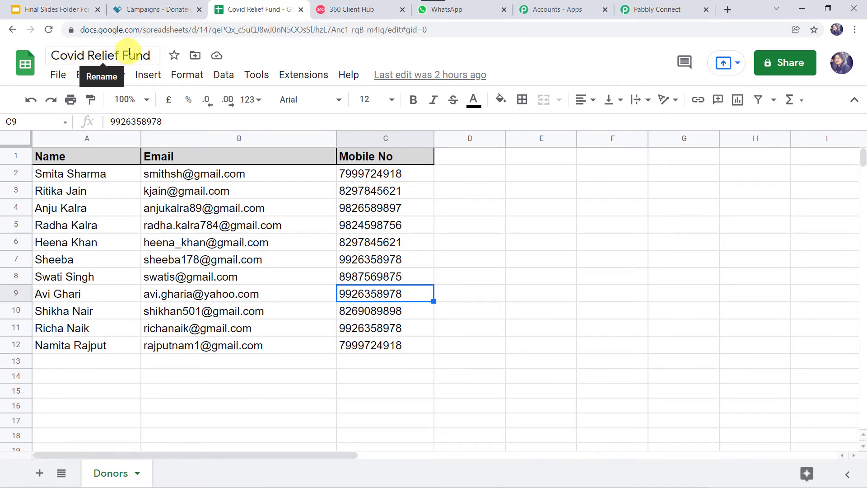
pyautogui.click(651, 5)
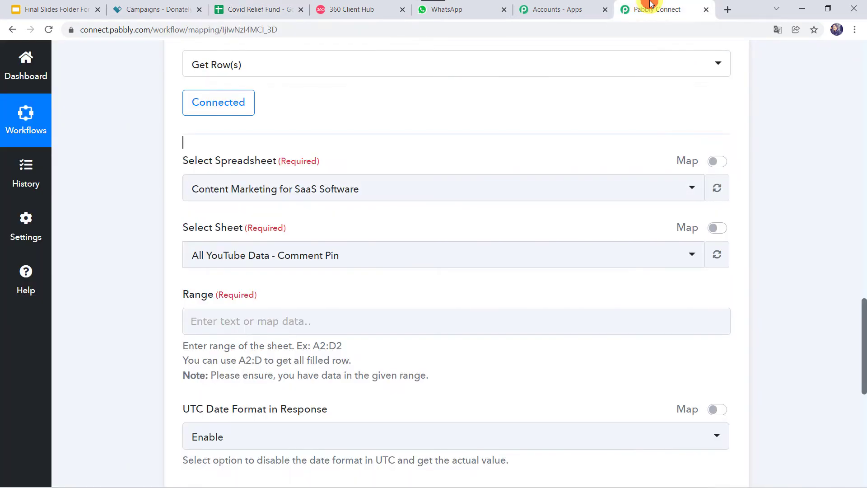
pyautogui.click(210, 190)
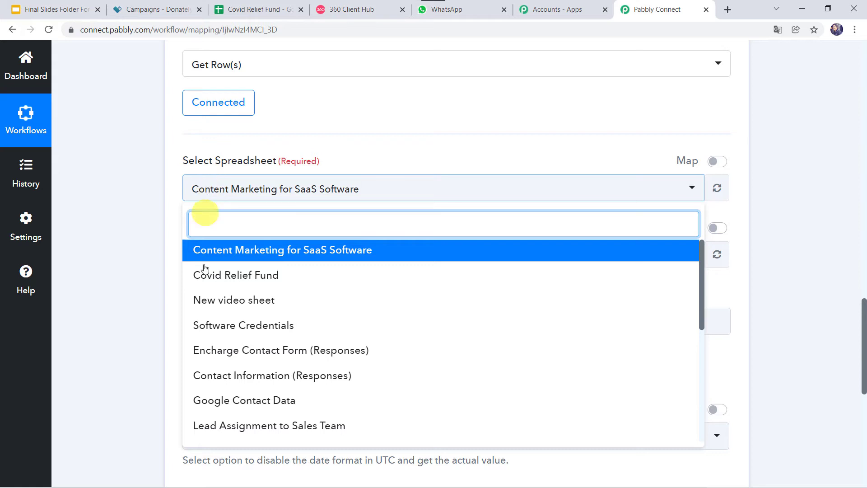
pyautogui.click(270, 280)
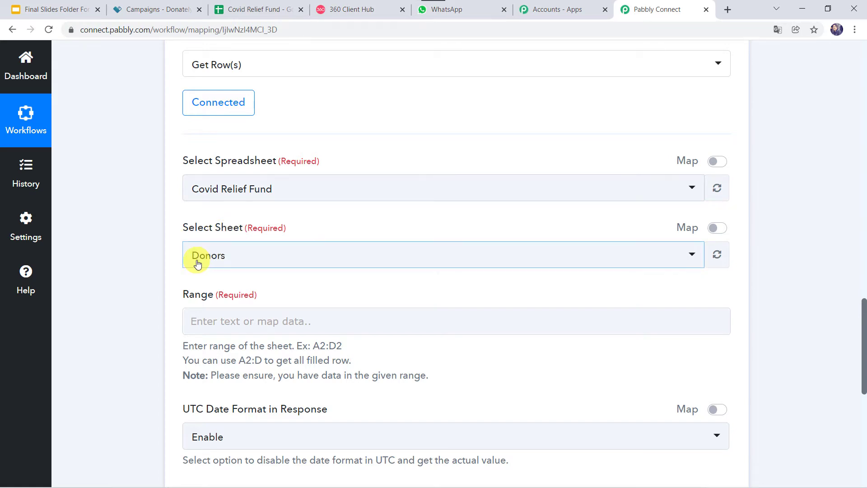
# - Copy the donor rows' range from the Donors sheet, enter A2:C12 as the action's range, and disable the UTC date format
pyautogui.click(255, 10)
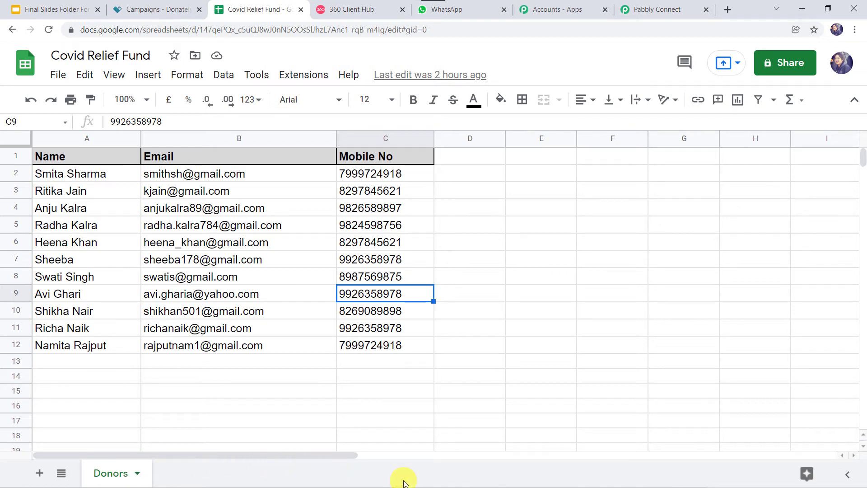
pyautogui.click(267, 403)
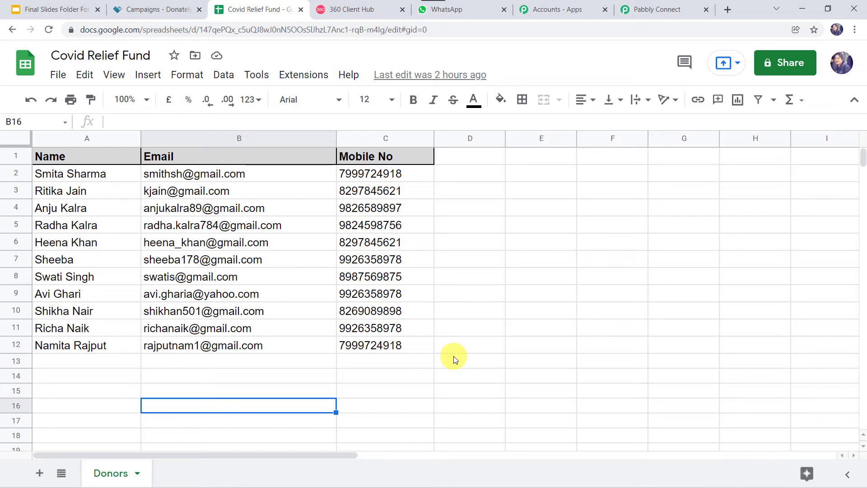
pyautogui.click(662, 6)
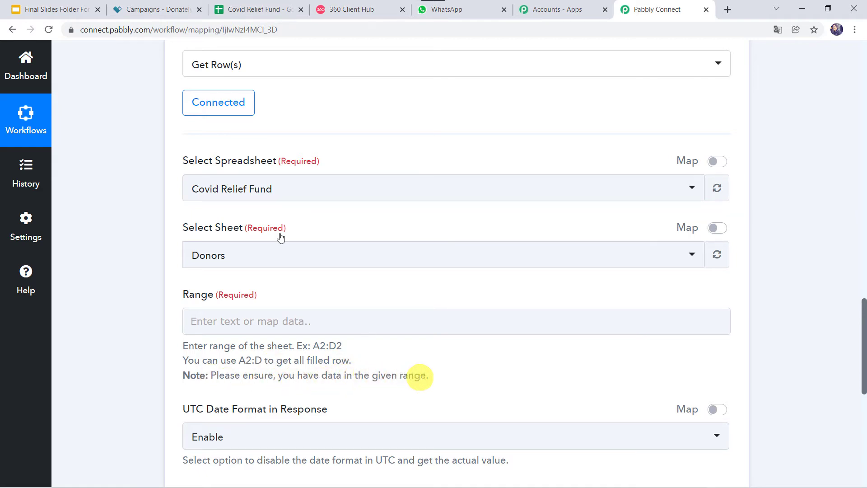
pyautogui.click(255, 9)
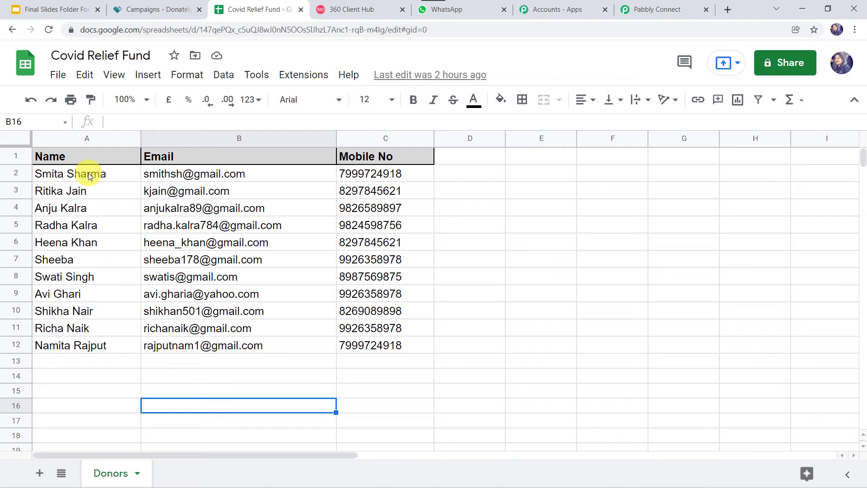
pyautogui.moveTo(74, 175); pyautogui.dragTo(397, 340)
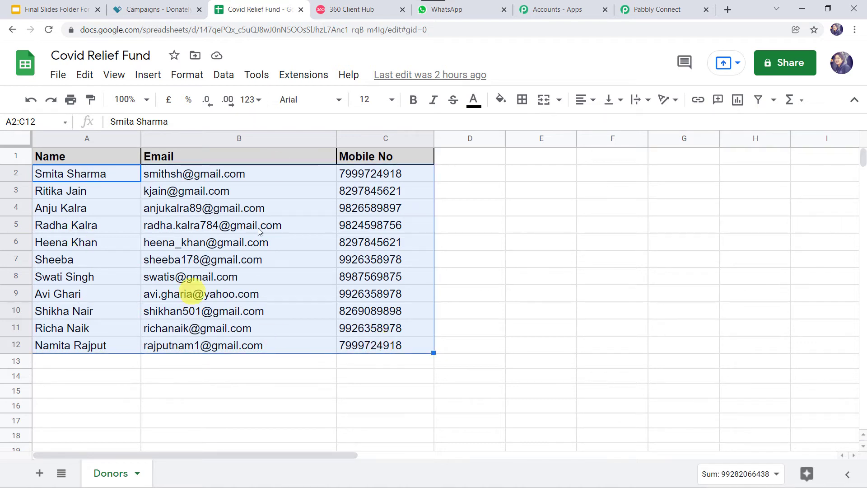
pyautogui.click(40, 123)
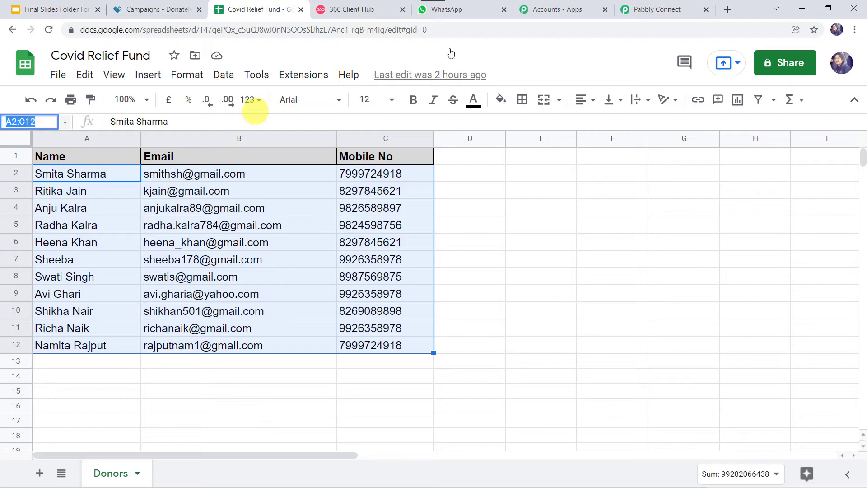
pyautogui.click(639, 15)
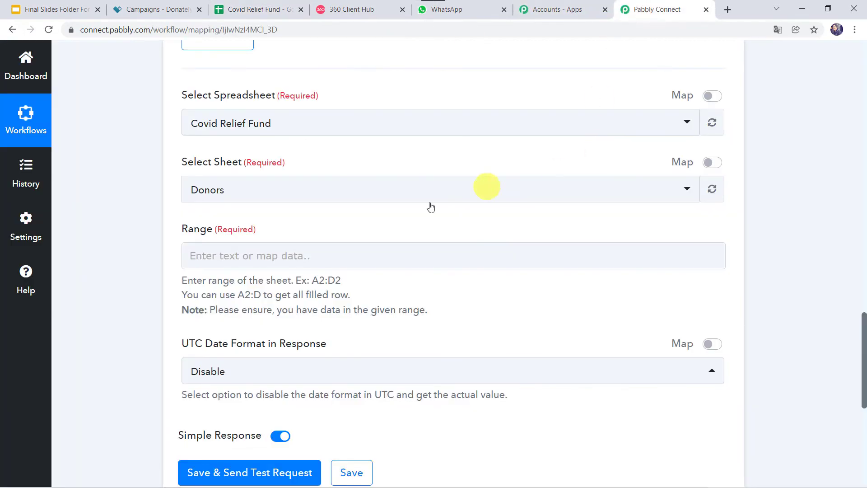
pyautogui.click(374, 249)
pyautogui.write('A2:C12')
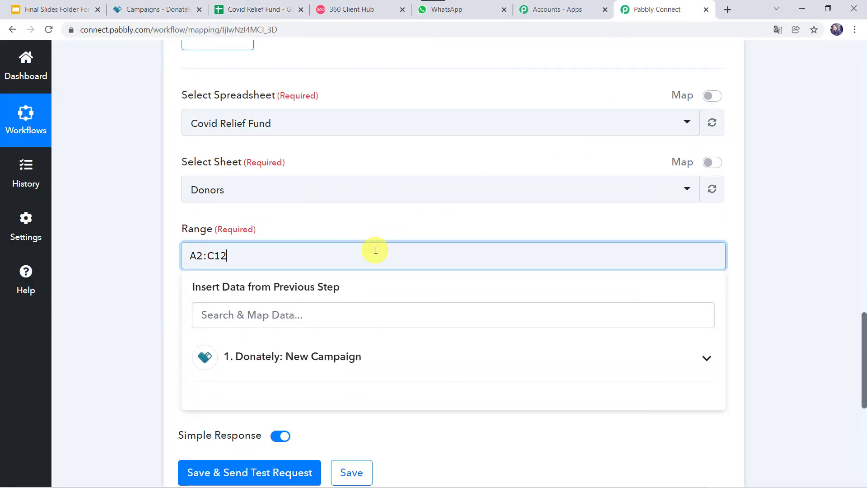
pyautogui.click(118, 302)
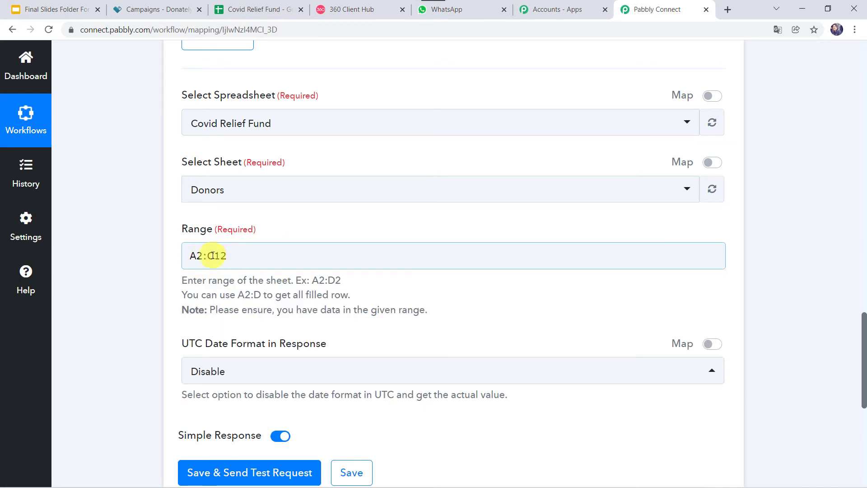
# - Review the end of the donor list and shorten the range to A2:C to cover all filled rows
pyautogui.click(248, 4)
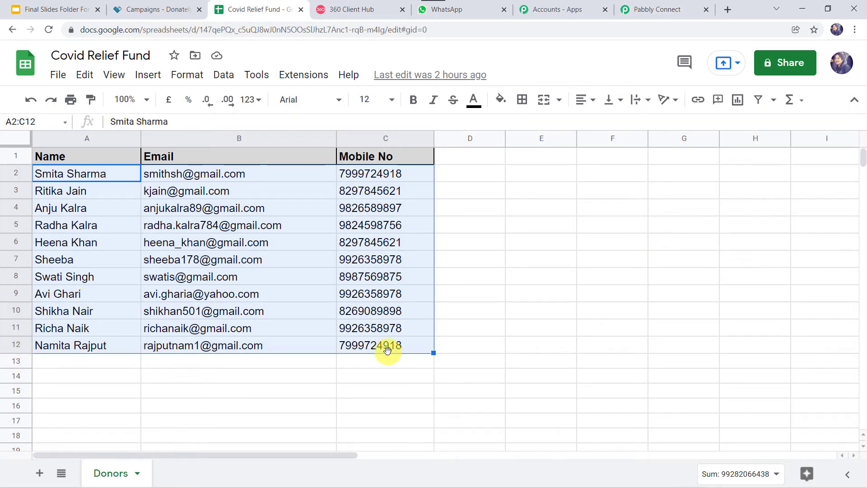
pyautogui.click(392, 376)
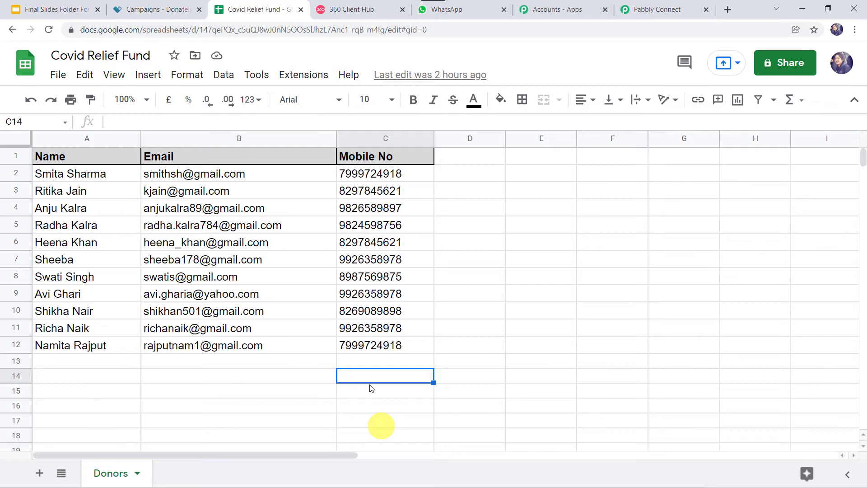
pyautogui.click(673, 10)
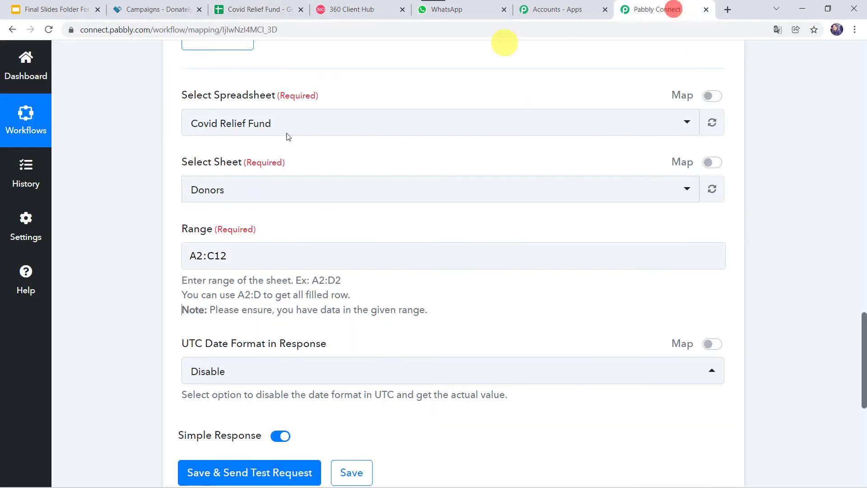
pyautogui.click(259, 264)
pyautogui.press('BackSpace')
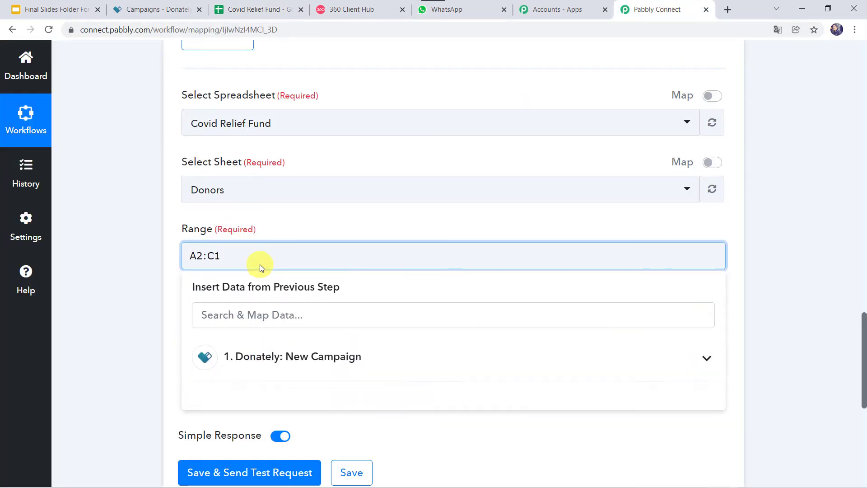
pyautogui.press('BackSpace')
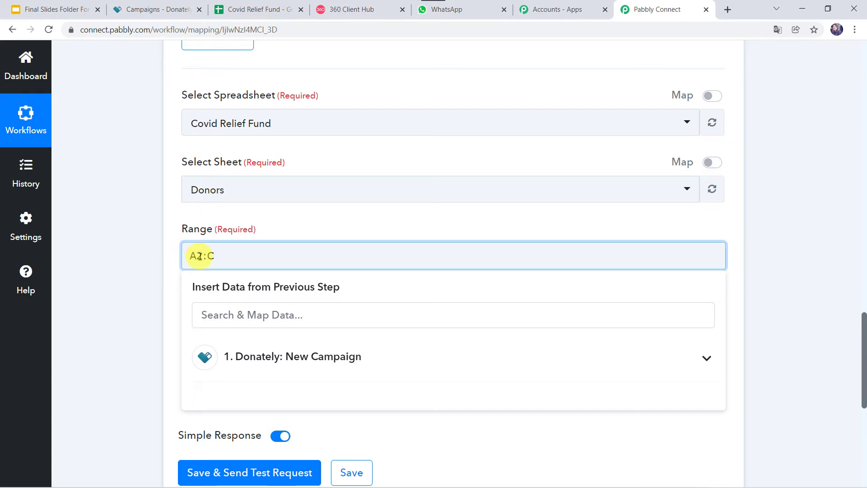
pyautogui.click(144, 280)
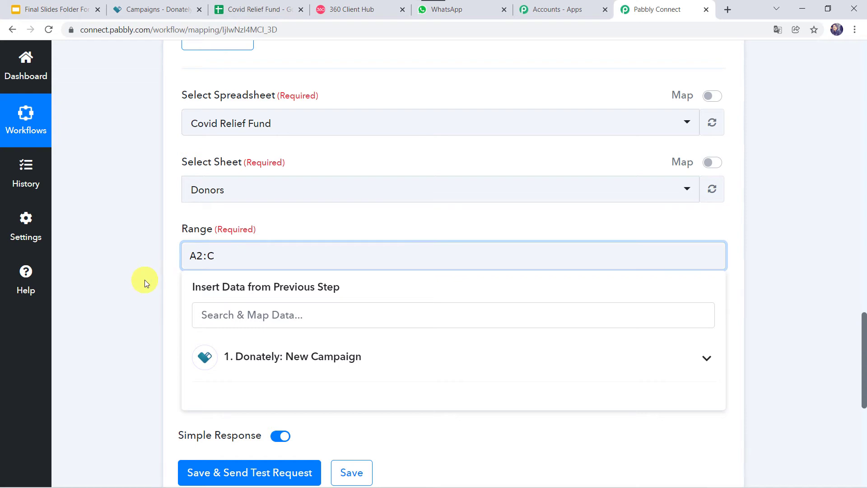
pyautogui.scroll(-3, 181, 222)
pyautogui.scroll(3, 181, 222)
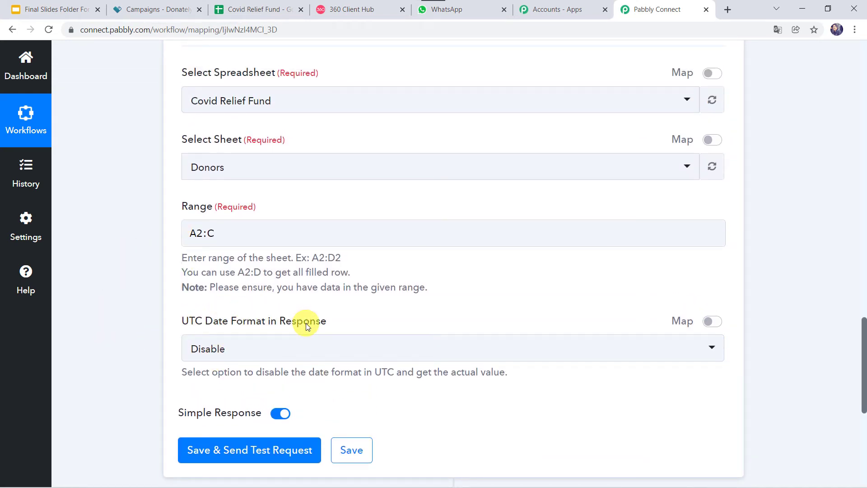
# - Turn off Simple Response for the Get Row(s) action, then save it and send a test request
pyautogui.click(244, 9)
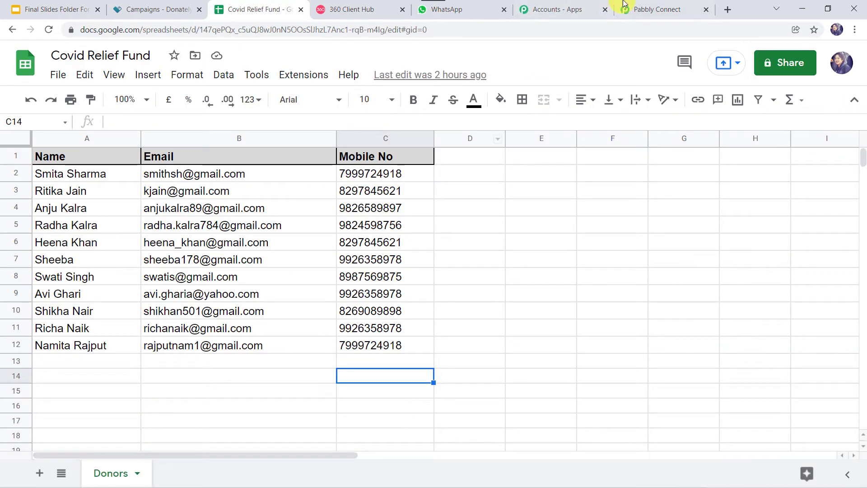
pyautogui.click(645, 10)
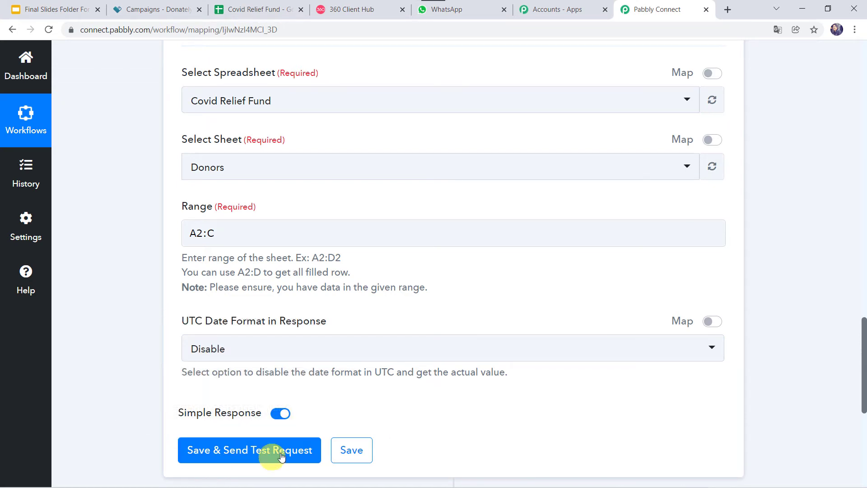
pyautogui.click(278, 414)
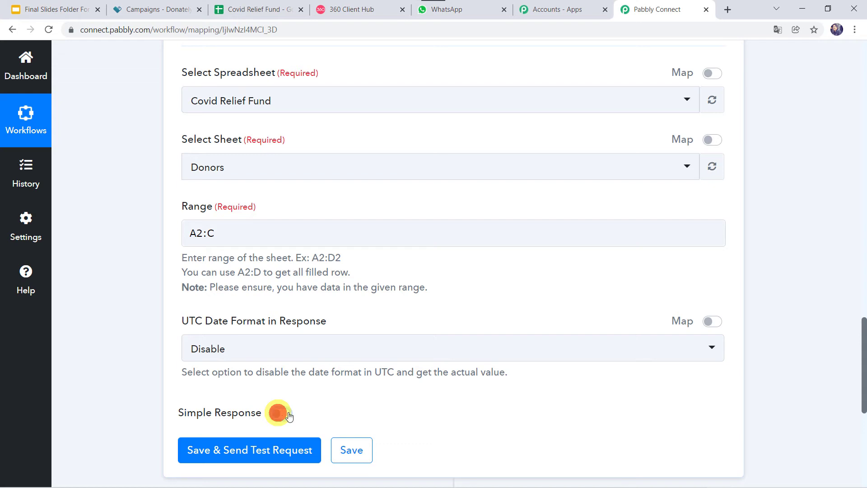
pyautogui.click(244, 449)
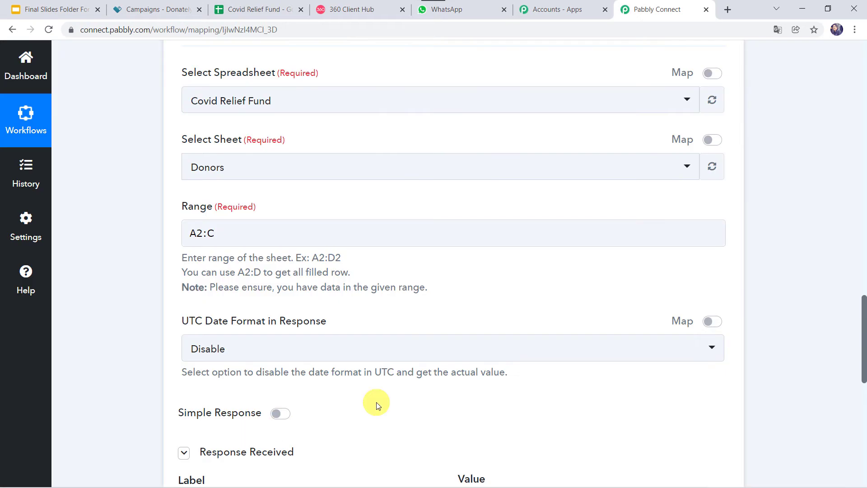
# - Examine the Get Row(s) action's settings and test response, enlarging the Response Result value to read the returned donor rows
pyautogui.scroll(-5, 376, 405)
pyautogui.scroll(-2, 376, 404)
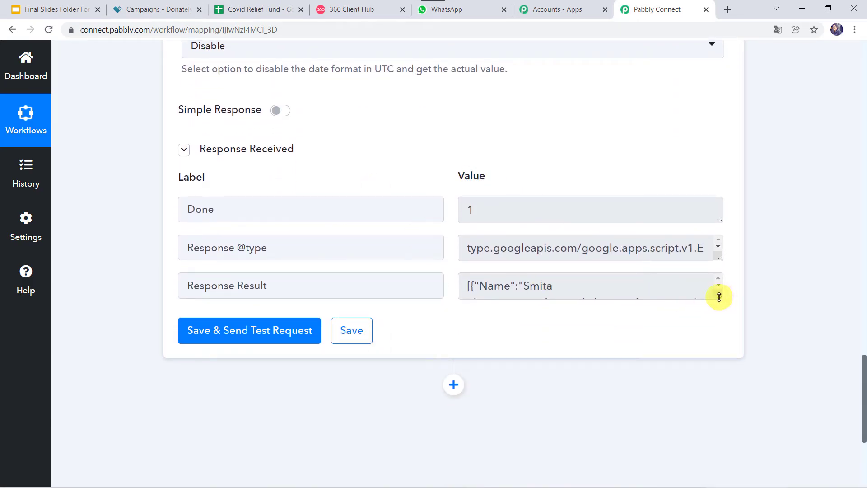
pyautogui.moveTo(718, 296); pyautogui.dragTo(737, 458)
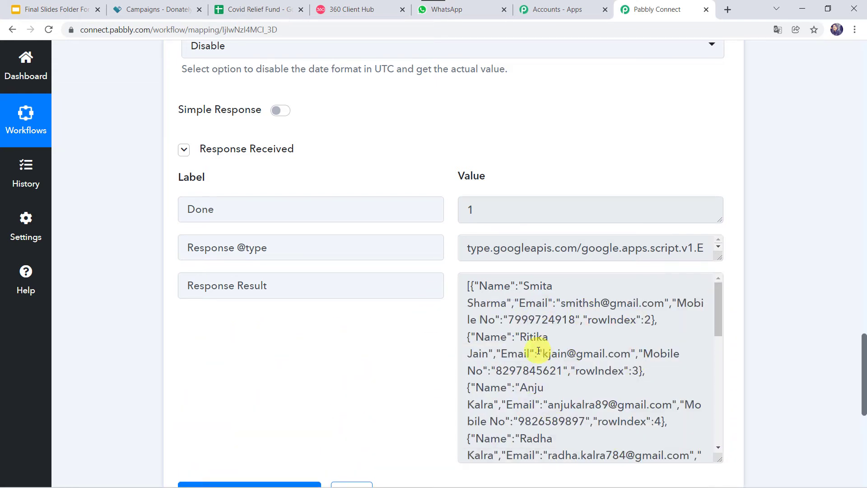
pyautogui.scroll(3, 141, 121)
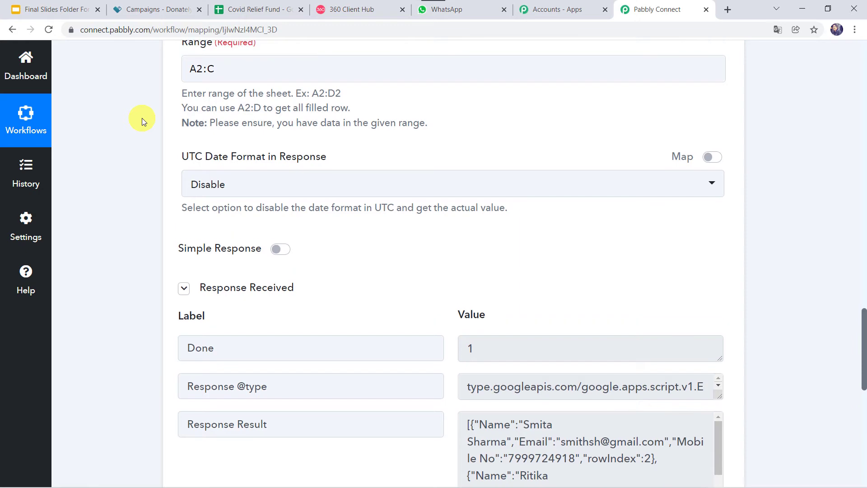
pyautogui.scroll(-5, 527, 275)
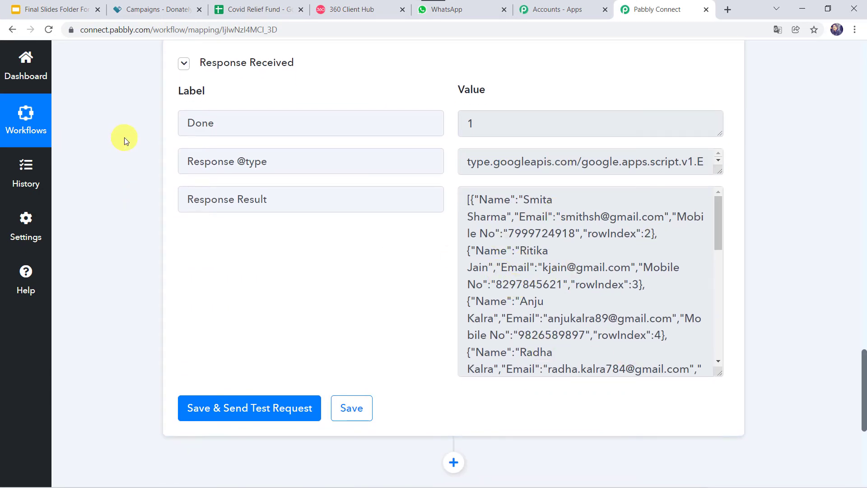
pyautogui.scroll(6, 124, 137)
pyautogui.scroll(6, 123, 137)
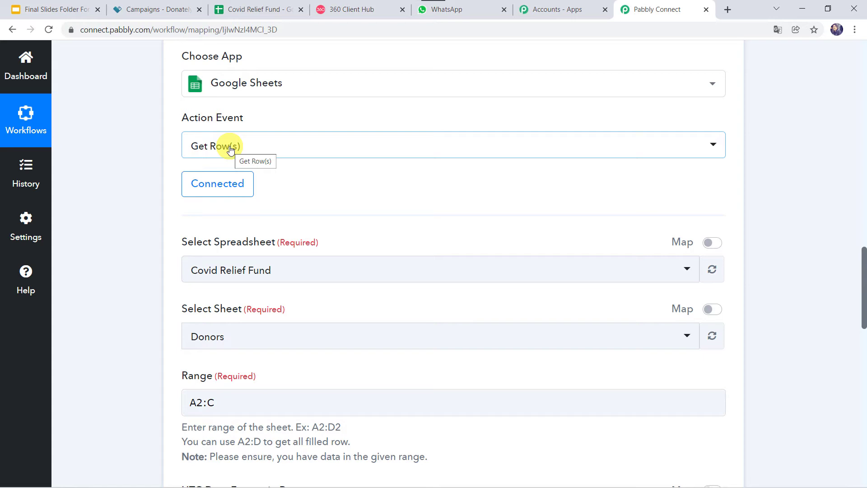
pyautogui.scroll(-12, 107, 282)
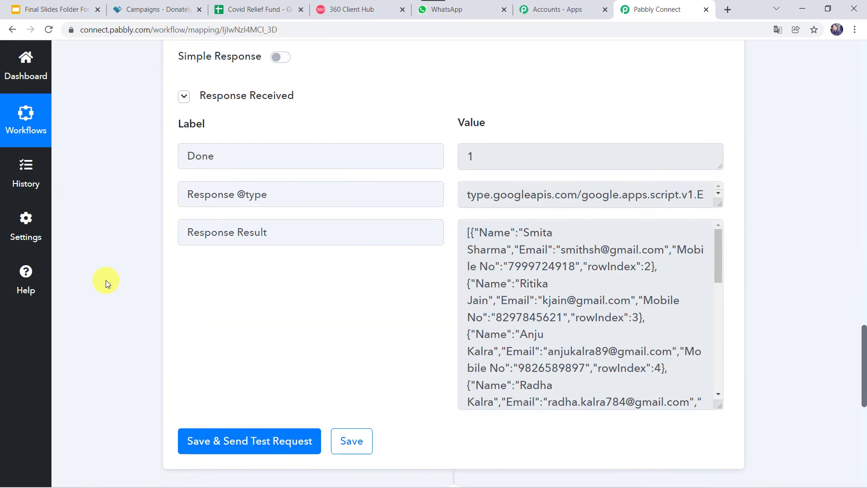
pyautogui.scroll(-1, 106, 280)
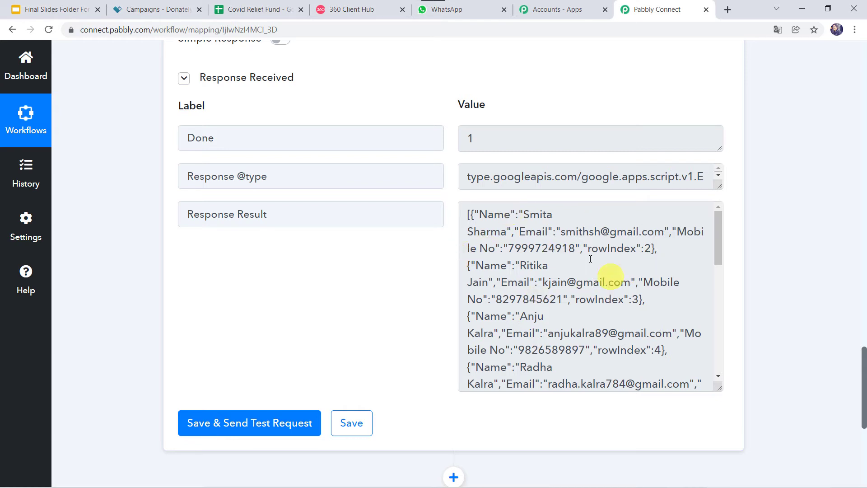
# - Add an action step after Get Row(s) and choose Iterator by Pabbly as its app
pyautogui.scroll(-5, 434, 315)
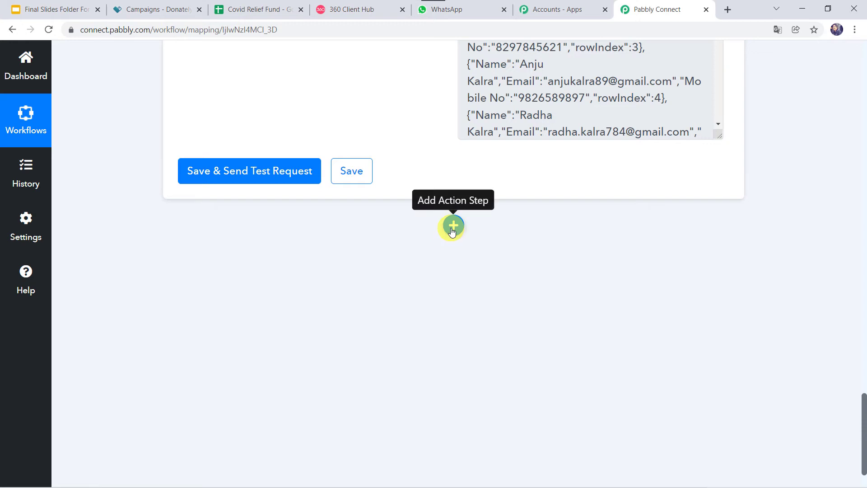
pyautogui.click(453, 225)
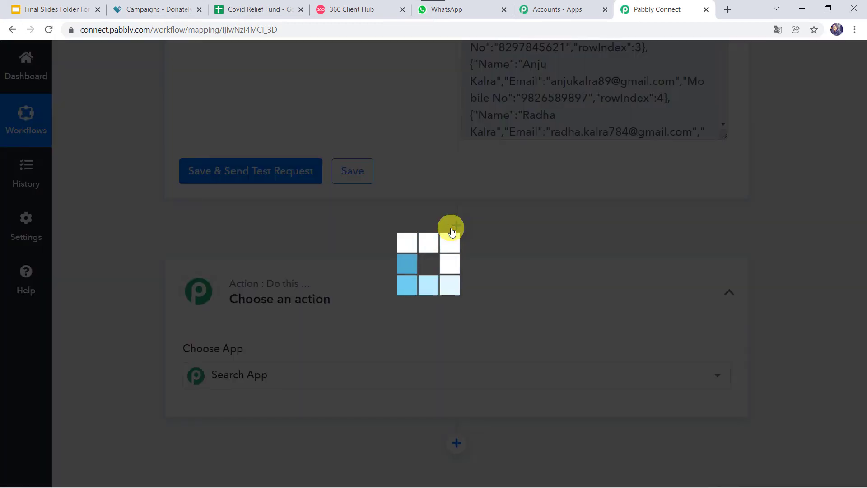
pyautogui.scroll(-4, 286, 311)
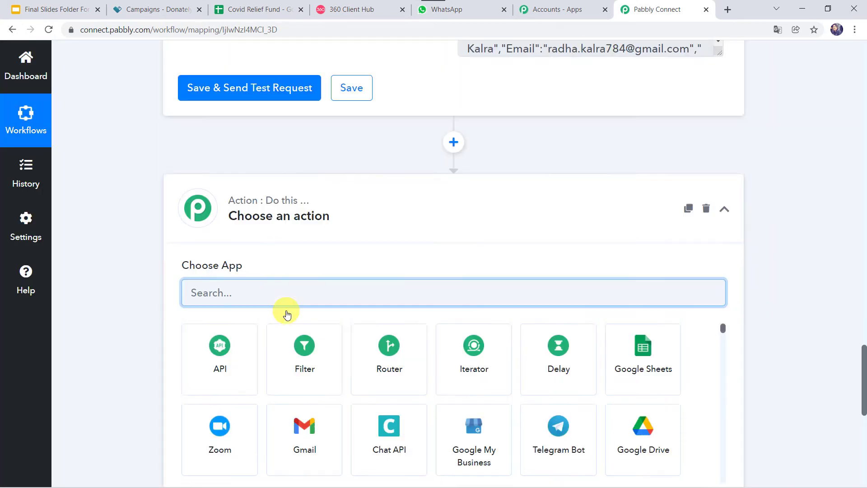
pyautogui.click(238, 187)
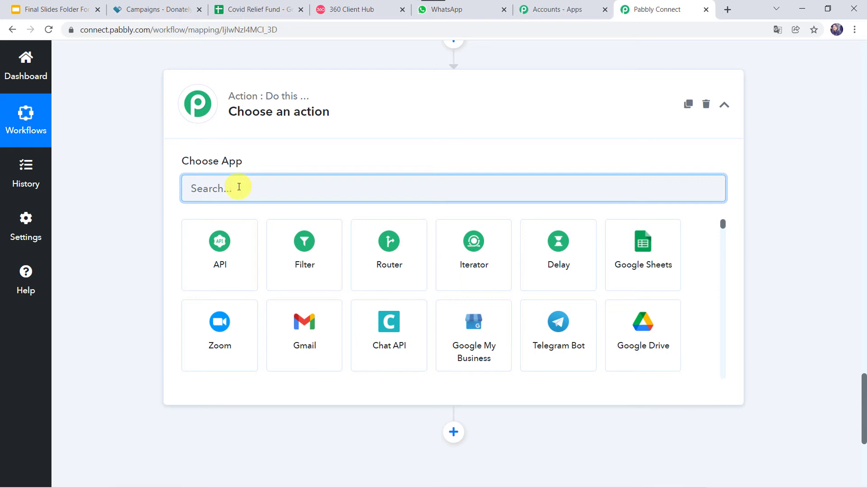
pyautogui.write('Itera')
pyautogui.click(228, 254)
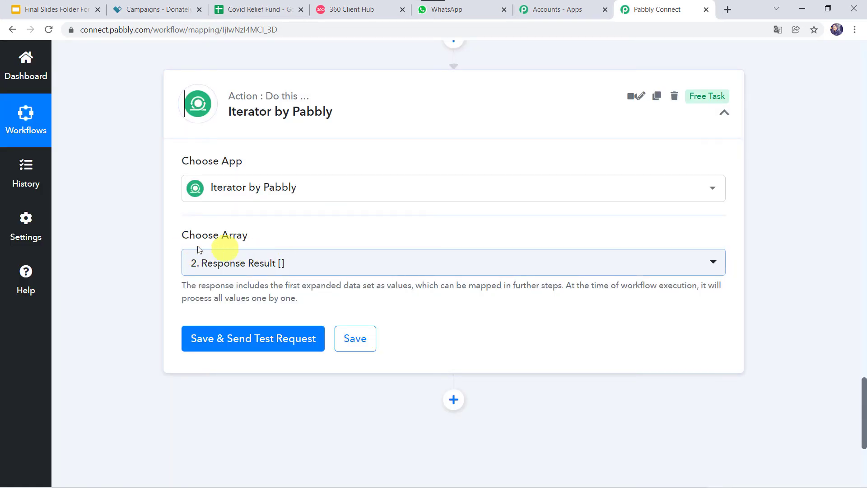
# - Choose the Get Row(s) Response Result array for the Iterator, then save it and send a test request
pyautogui.click(226, 260)
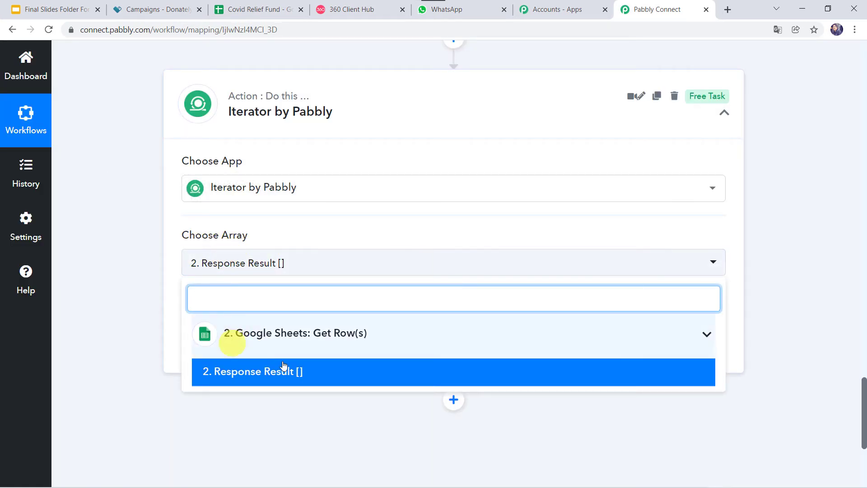
pyautogui.click(235, 378)
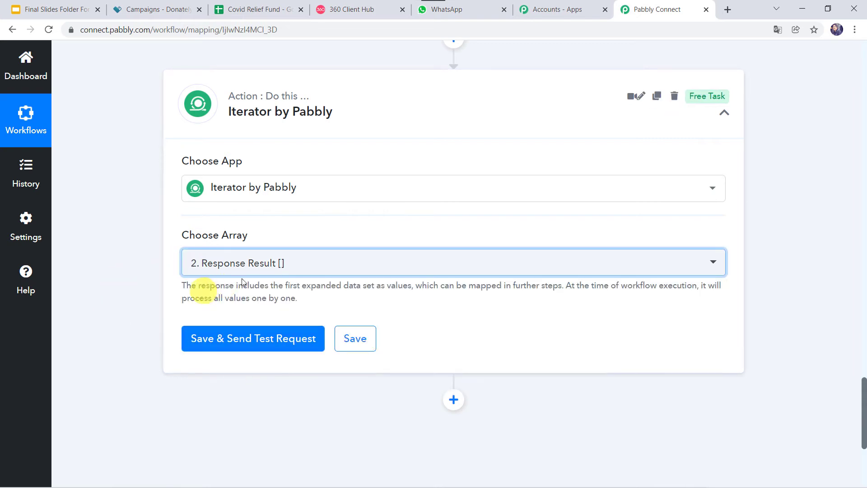
pyautogui.click(242, 339)
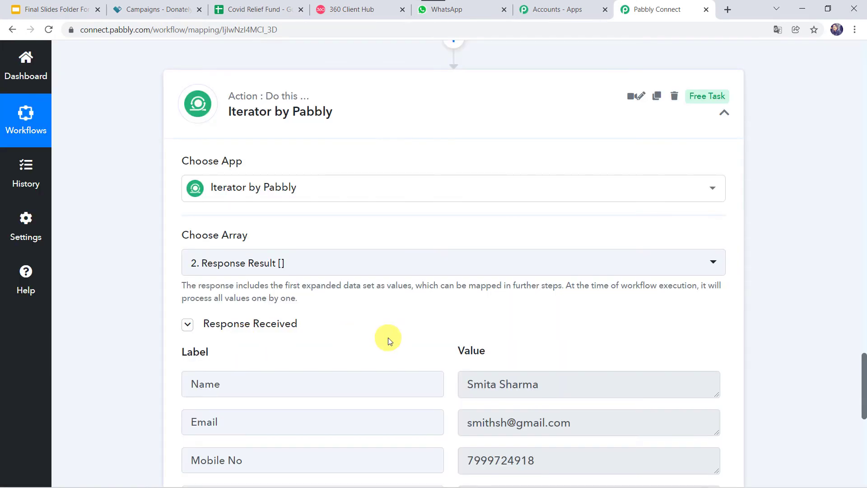
pyautogui.scroll(-4, 388, 340)
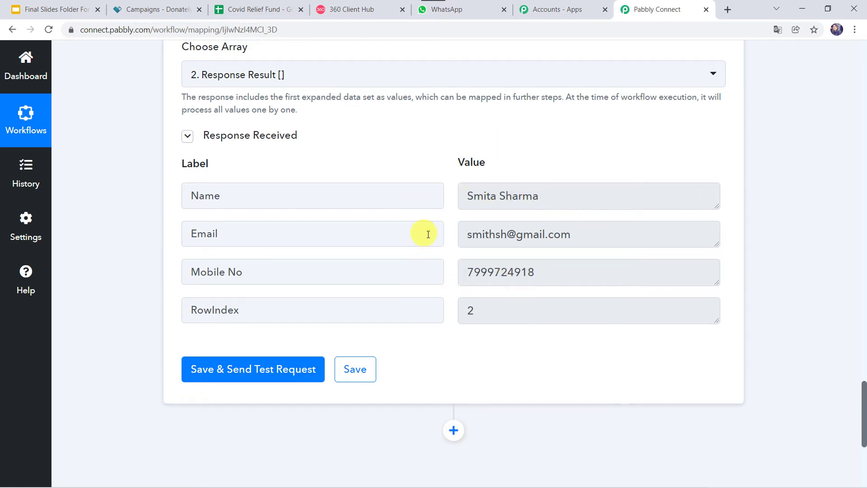
# - Compare the Iterator's test response with the donor rows in the Covid Relief Fund spreadsheet
pyautogui.click(273, 13)
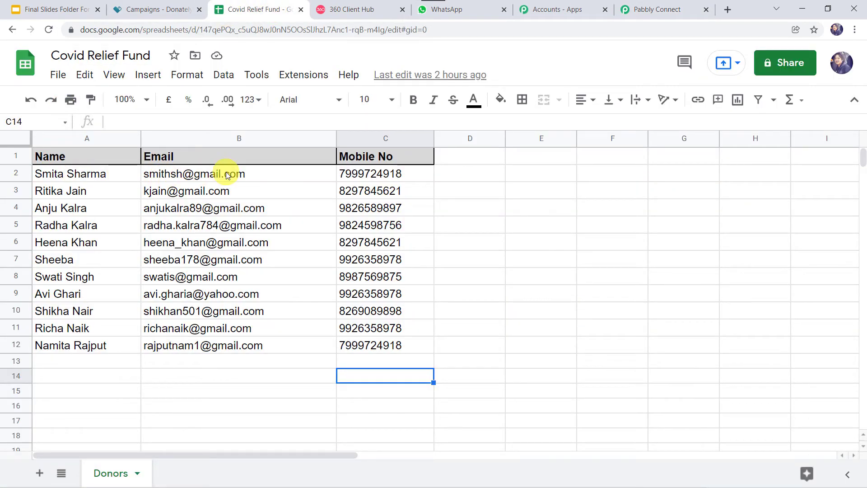
pyautogui.click(657, 9)
pyautogui.scroll(3, 180, 145)
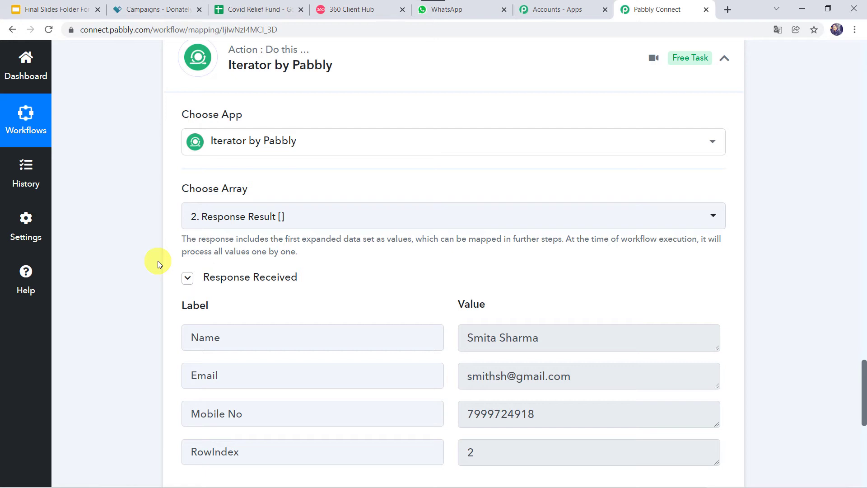
pyautogui.click(253, 8)
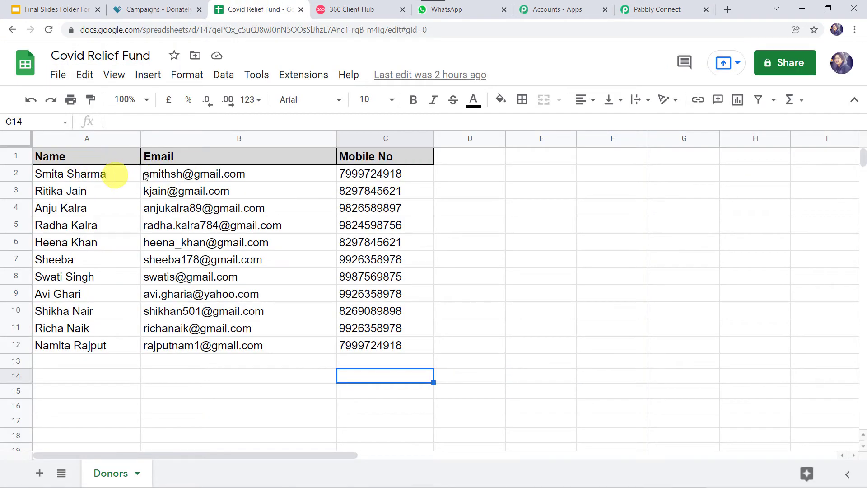
pyautogui.moveTo(272, 174)
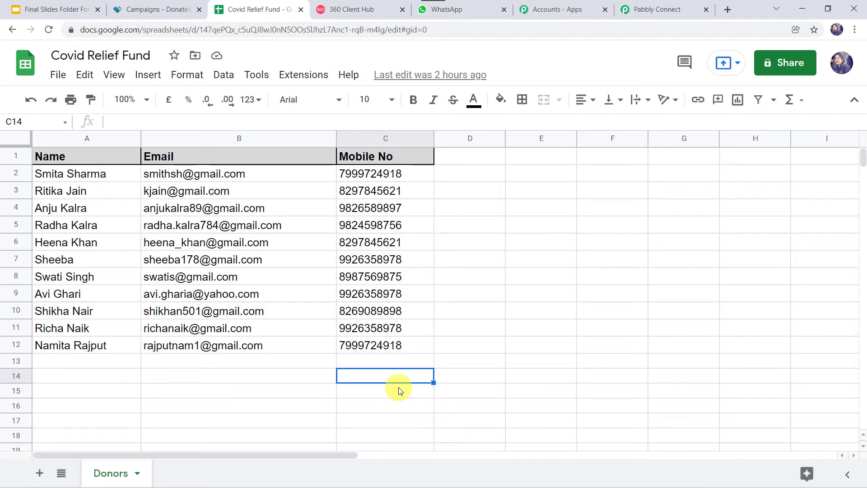
pyautogui.click(661, 9)
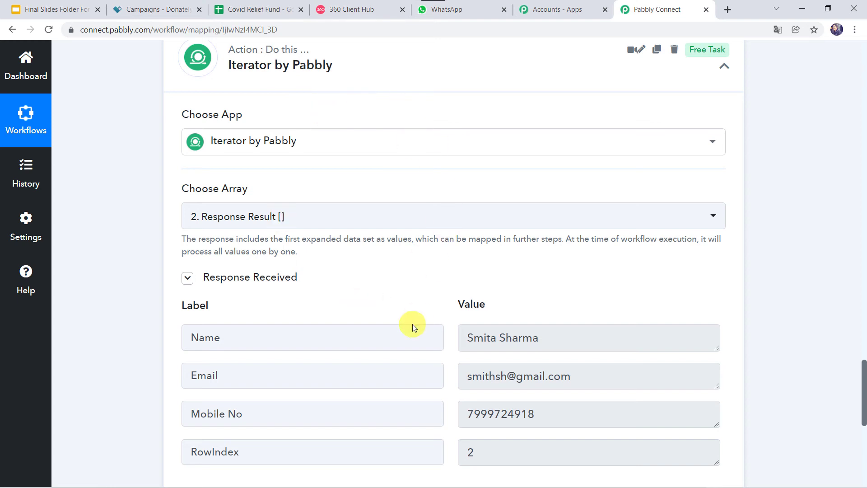
pyautogui.scroll(-3, 412, 323)
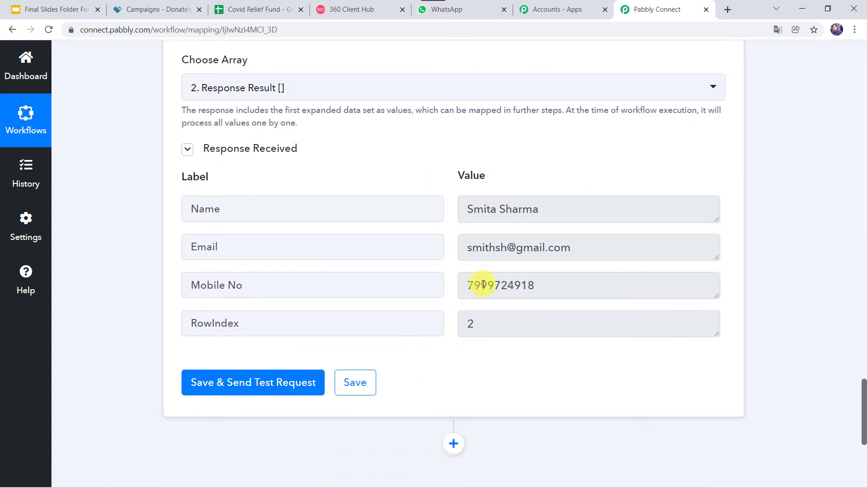
# - Add an action step after the Iterator using WhatsApp by 360Dialog with the Send Template Message event
pyautogui.scroll(-6, 472, 280)
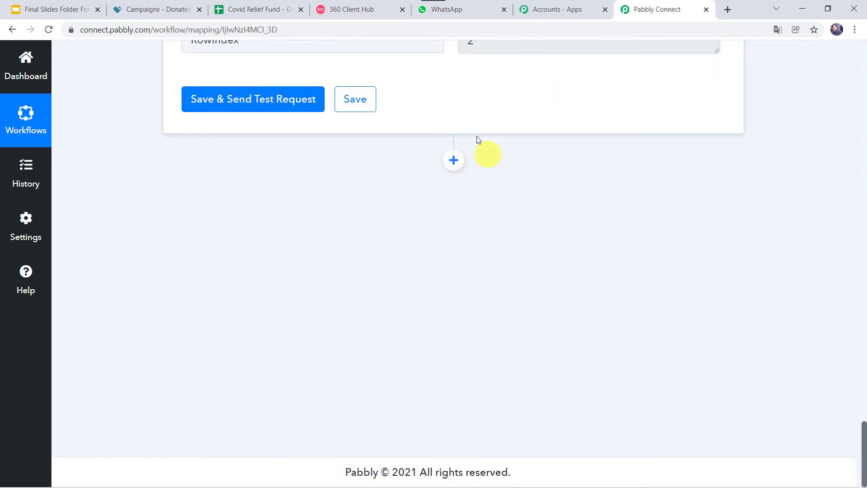
pyautogui.click(454, 162)
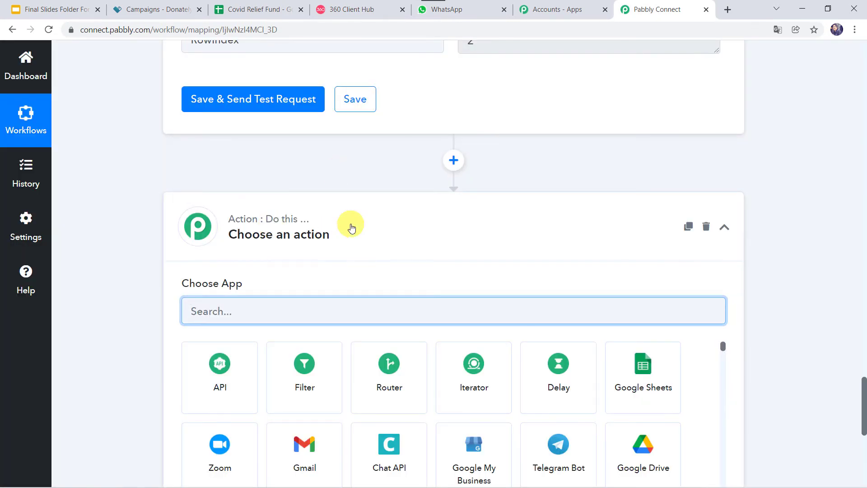
pyautogui.click(285, 144)
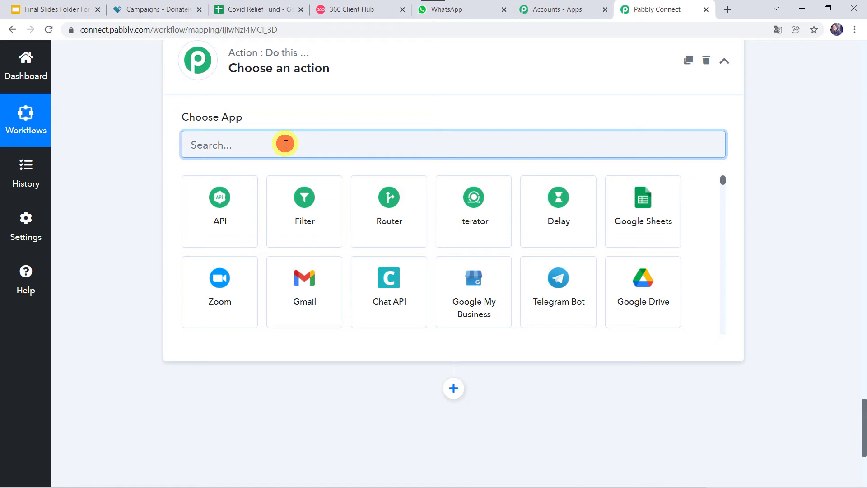
pyautogui.write('360')
pyautogui.click(230, 215)
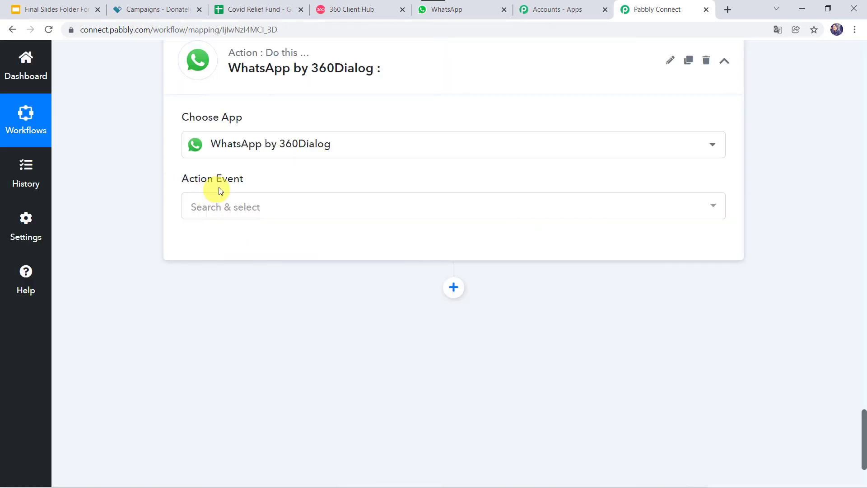
pyautogui.click(231, 211)
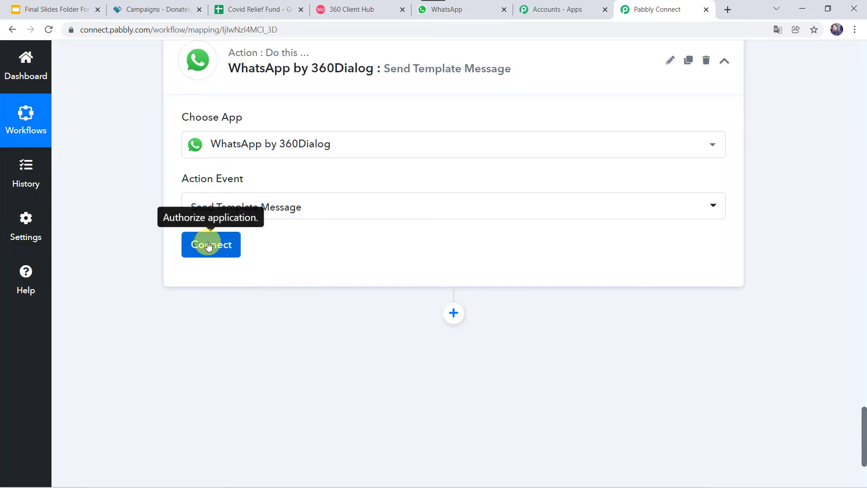
# - Start connecting the WhatsApp by 360Dialog account by choosing to add a new connection, and review its API Key and Domain fields
pyautogui.click(208, 246)
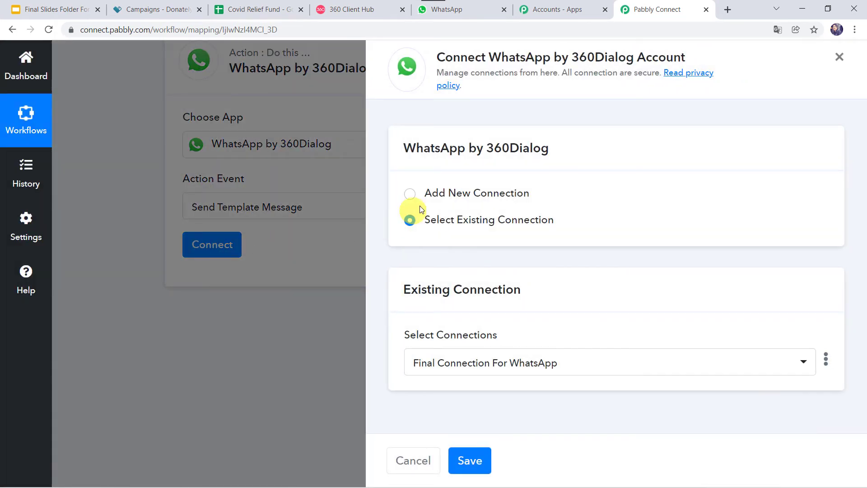
pyautogui.click(445, 194)
pyautogui.scroll(-3, 545, 255)
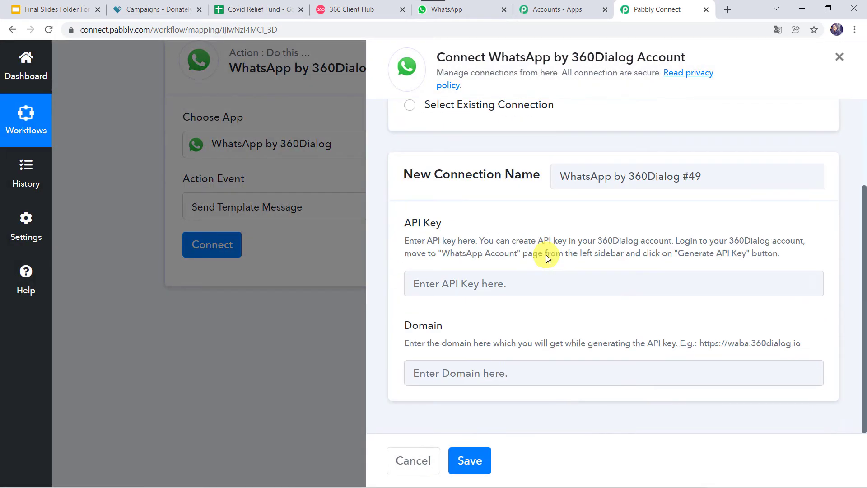
pyautogui.hotkey('ctrl', 'l')
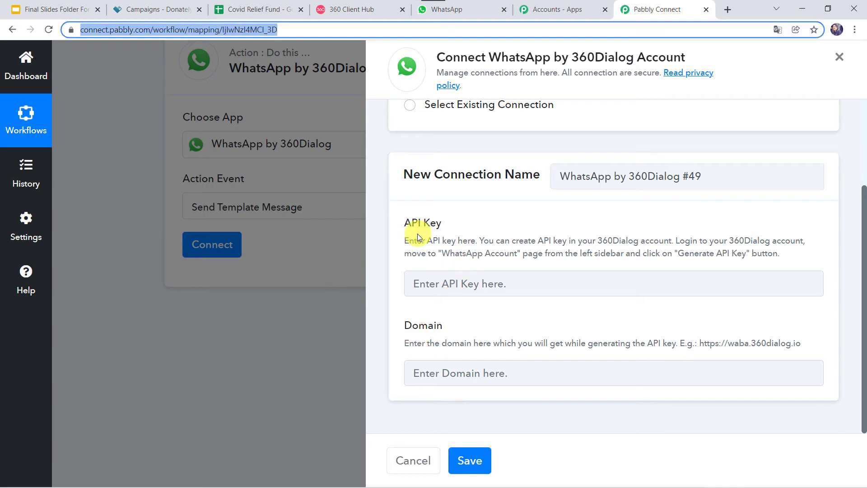
pyautogui.click(410, 246)
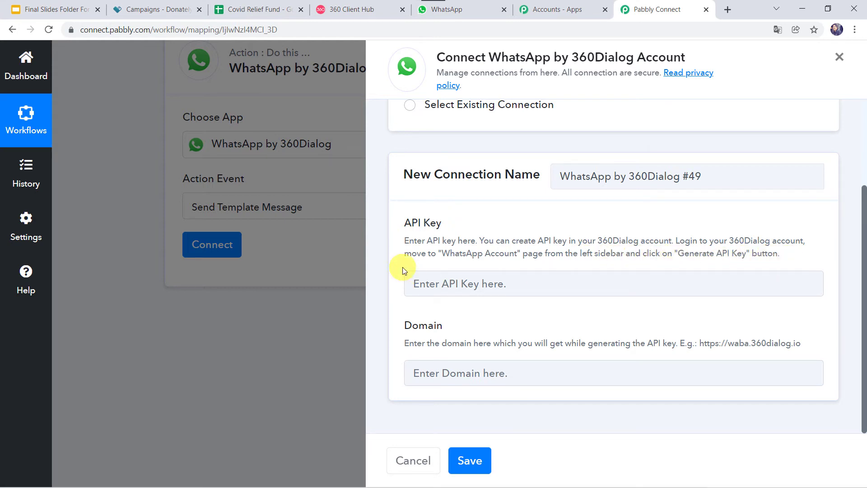
# - In the 360 Client Hub, check where the WhatsApp account's API key is generated, then return to the connection form in Pabbly Connect
pyautogui.click(345, 5)
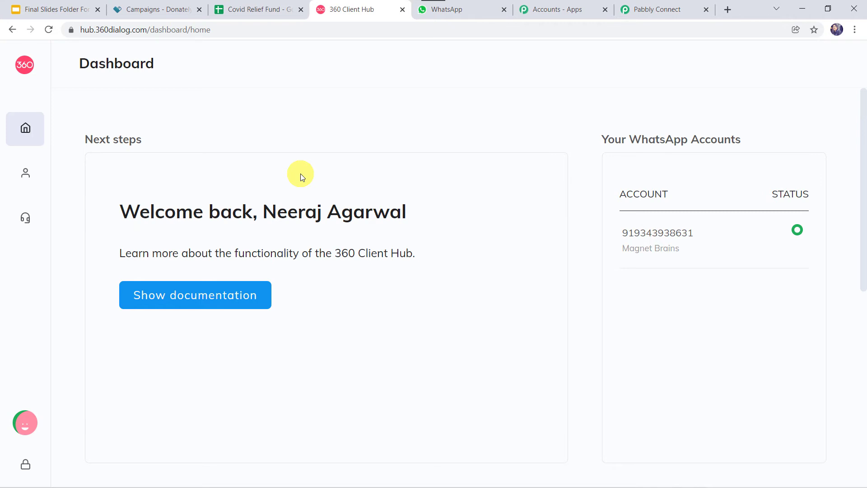
pyautogui.moveTo(7, 107)
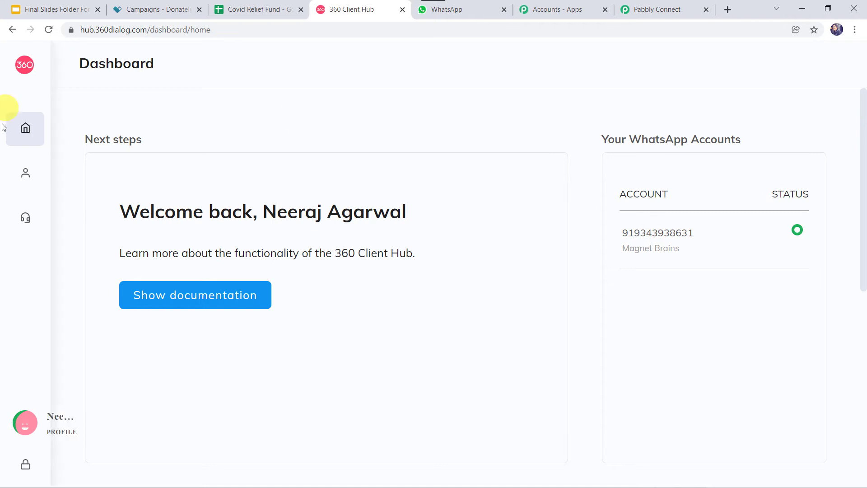
pyautogui.click(108, 179)
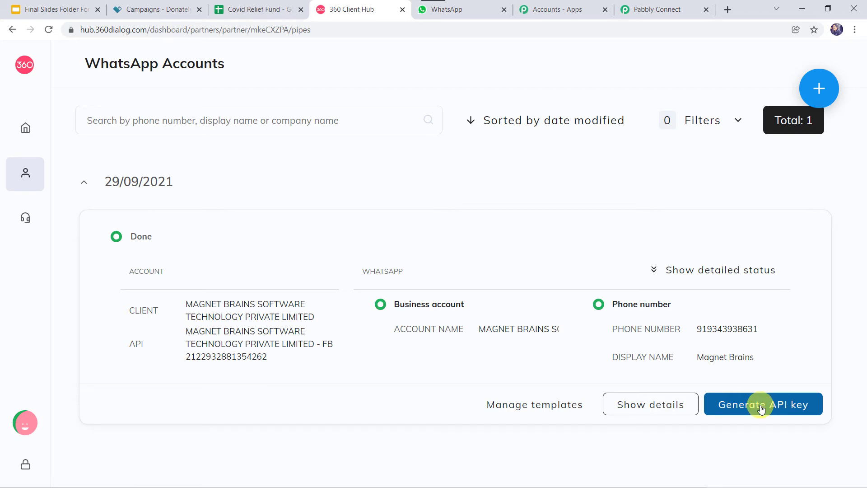
pyautogui.click(659, 8)
pyautogui.click(447, 279)
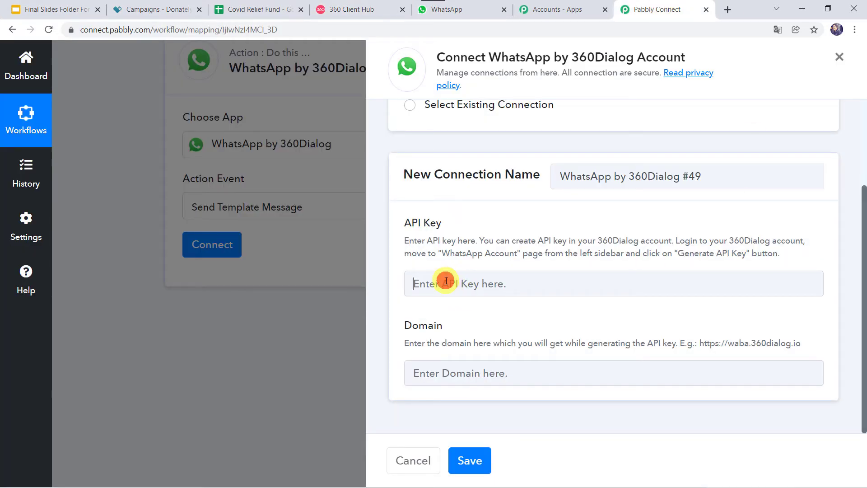
pyautogui.click(432, 237)
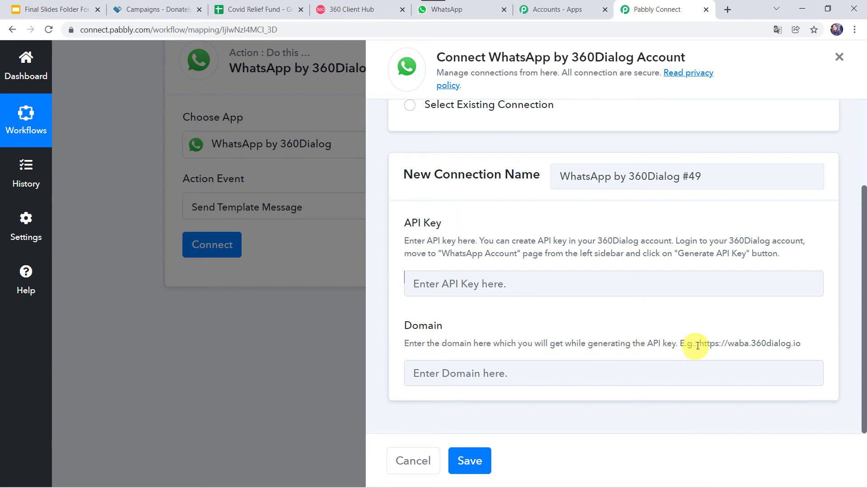
pyautogui.moveTo(699, 344); pyautogui.dragTo(783, 343)
pyautogui.rightClick(784, 343)
pyautogui.click(746, 356)
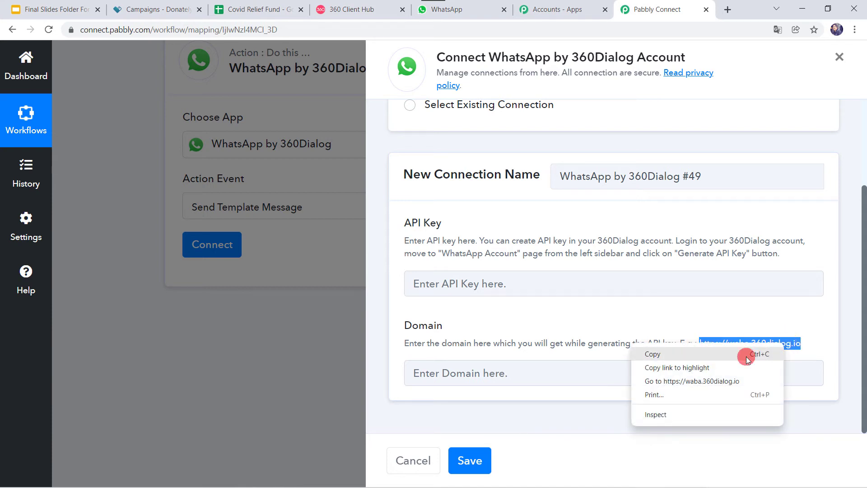
pyautogui.click(503, 374)
pyautogui.rightClick(503, 373)
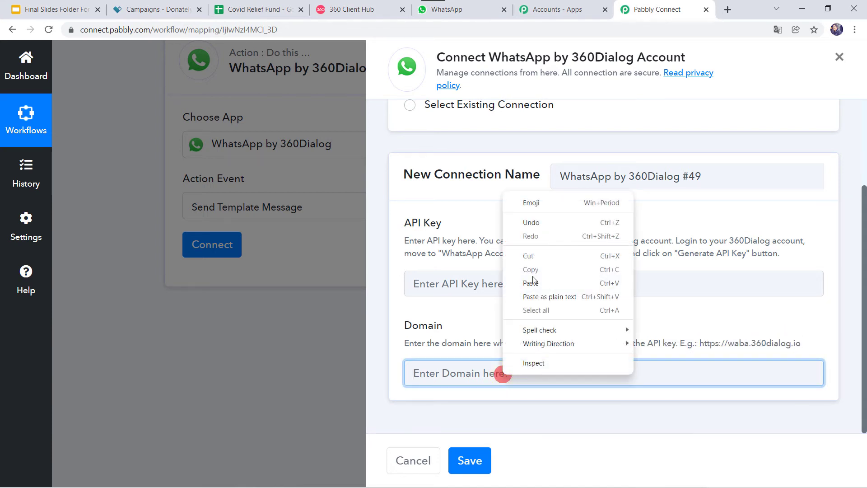
pyautogui.click(531, 279)
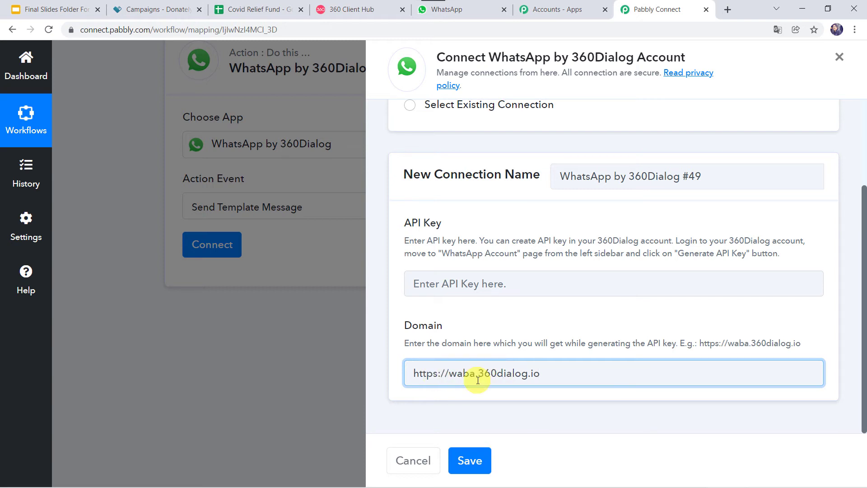
pyautogui.click(423, 295)
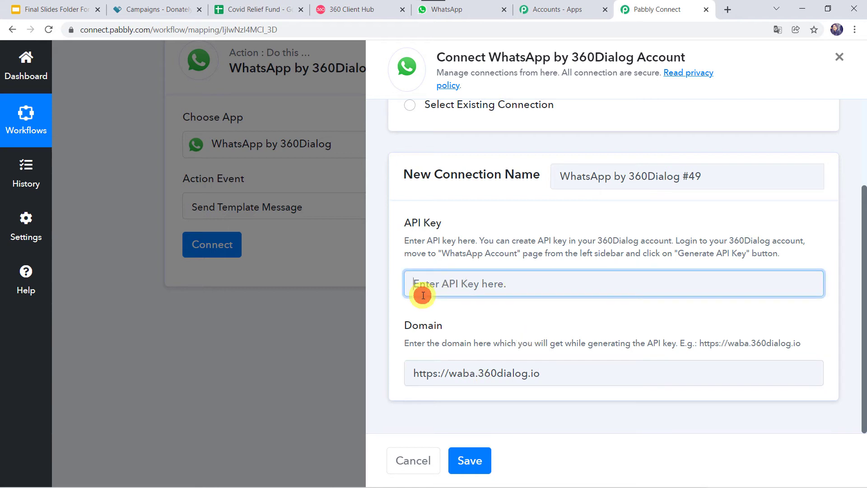
pyautogui.click(410, 379)
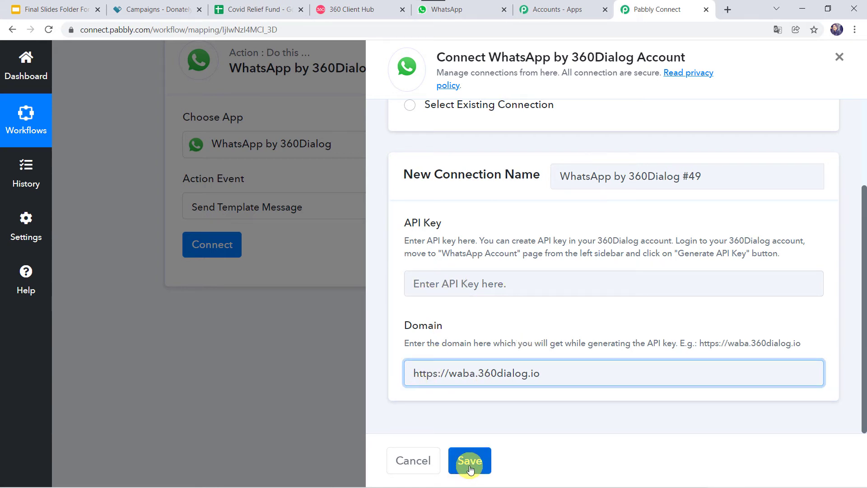
# - Connect WhatsApp by 360Dialog with the existing connection Final Connection For WhatsApp and save it
pyautogui.scroll(2, 463, 304)
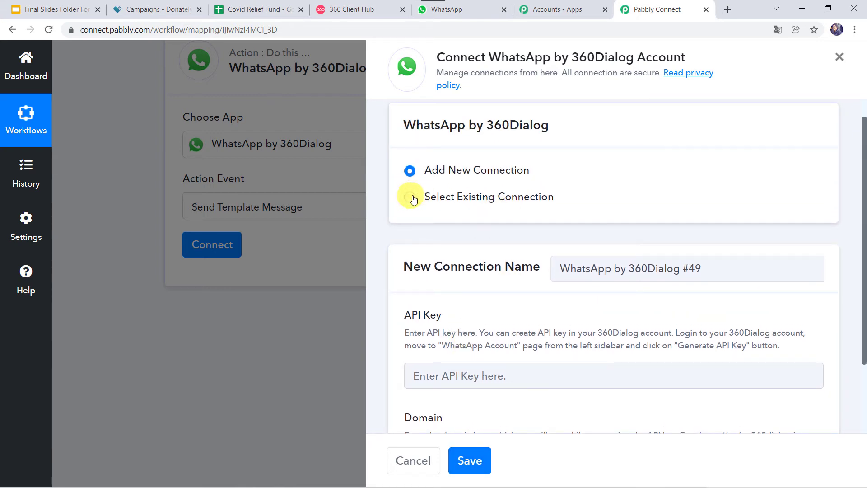
pyautogui.click(443, 197)
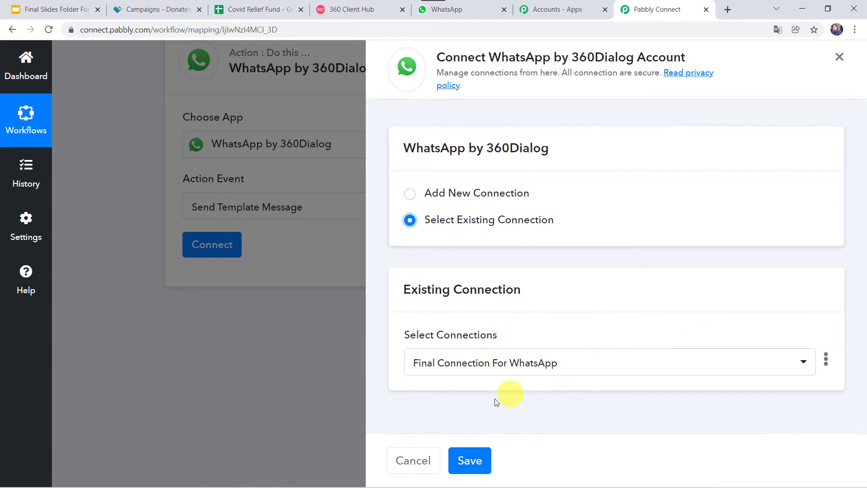
pyautogui.click(461, 460)
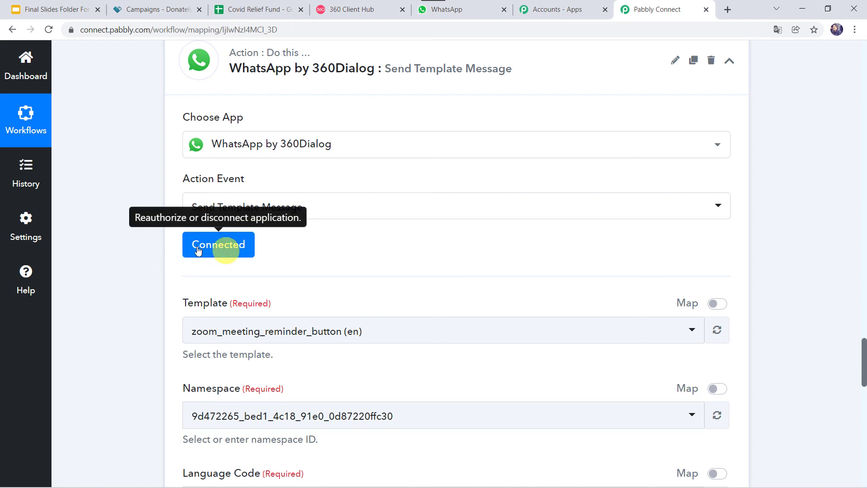
# - Review the Template field, then switch to the 360 Client Hub and browse the WhatsApp account's message templates
pyautogui.scroll(-3, 140, 286)
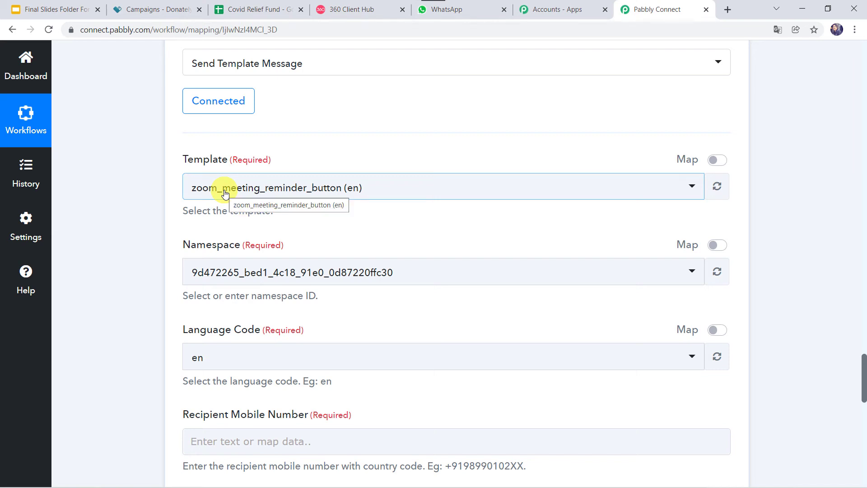
pyautogui.click(364, 11)
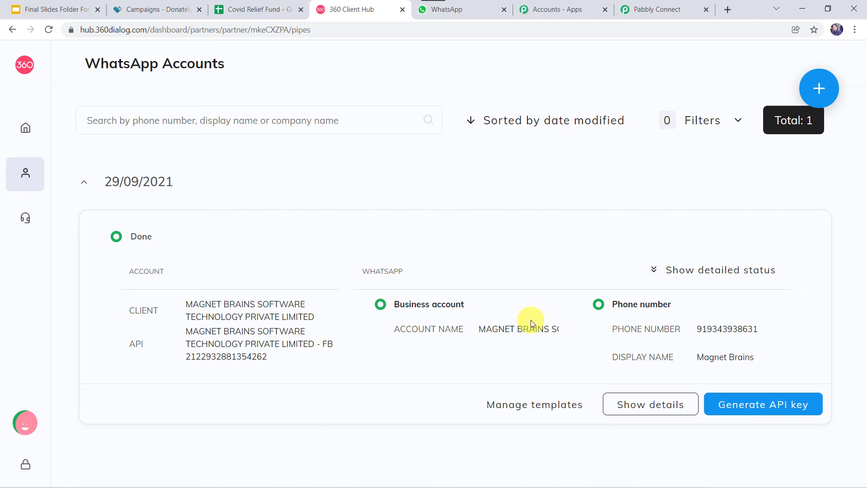
pyautogui.click(538, 404)
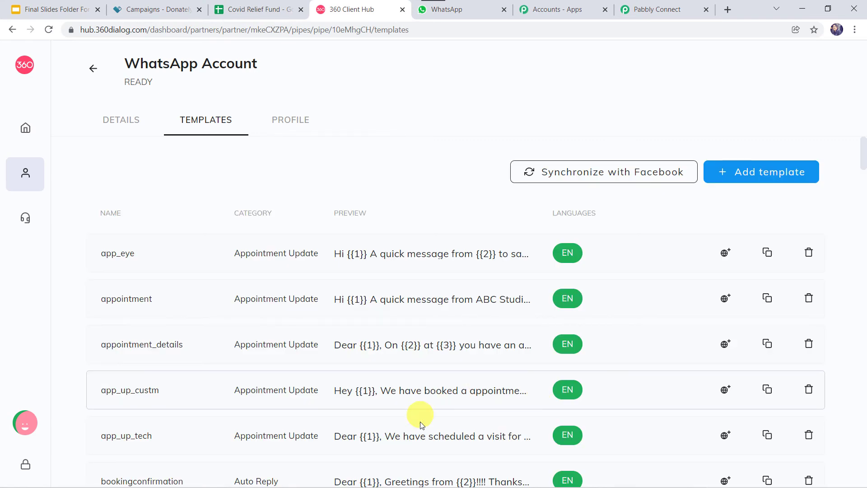
pyautogui.scroll(-4, 419, 420)
pyautogui.scroll(-9, 420, 424)
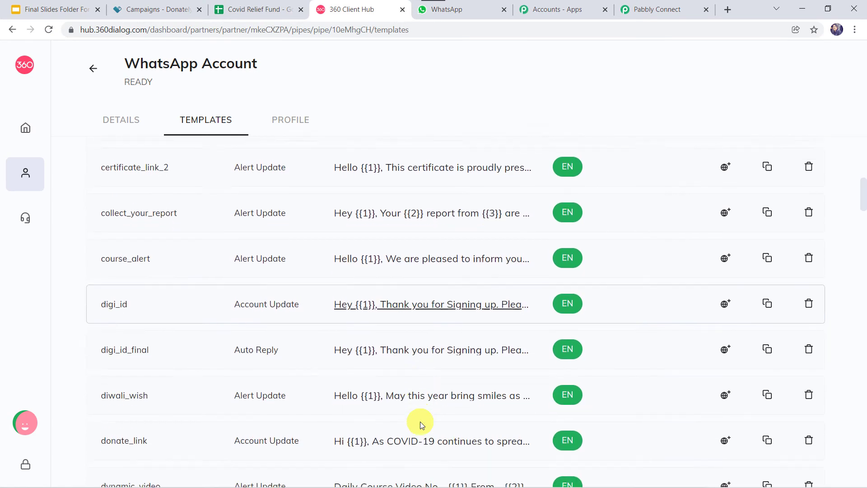
pyautogui.scroll(15, 419, 424)
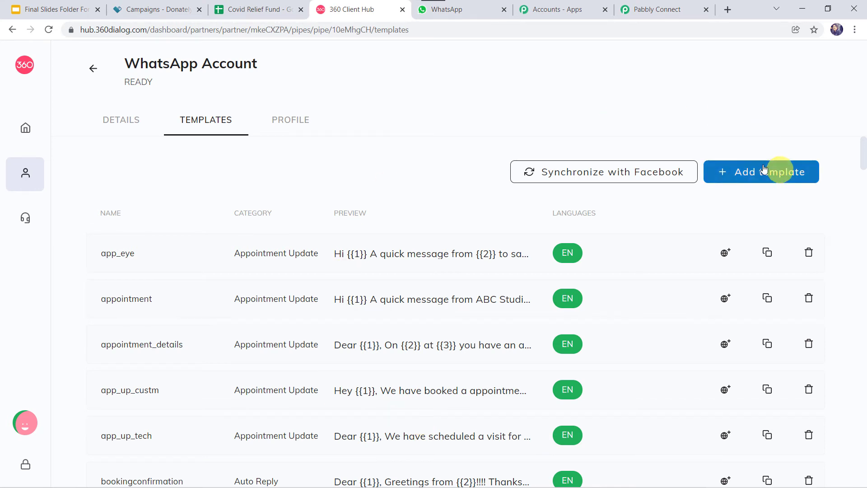
# - Open a new template form, examine its name, category, language, template type and body fields, and close it without creating a template
pyautogui.click(763, 174)
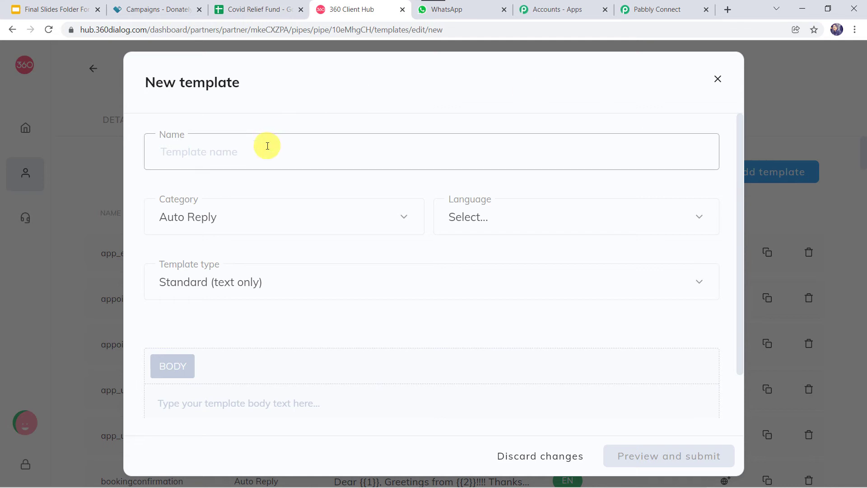
pyautogui.click(219, 146)
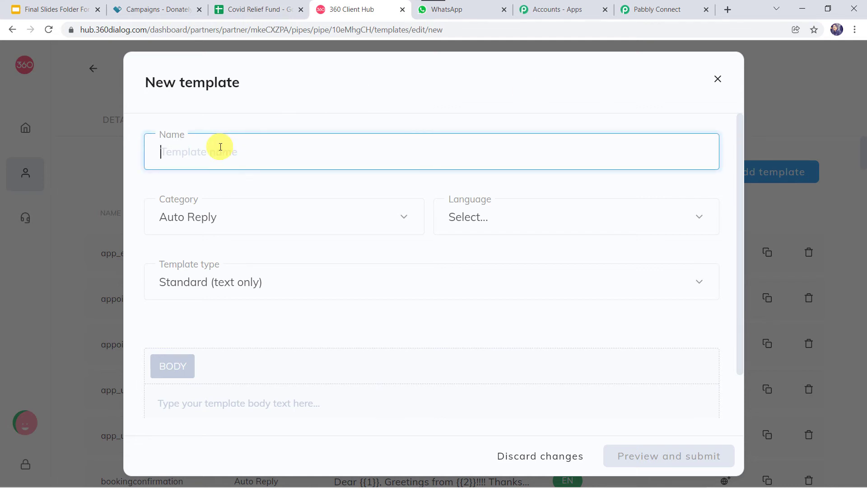
pyautogui.click(216, 217)
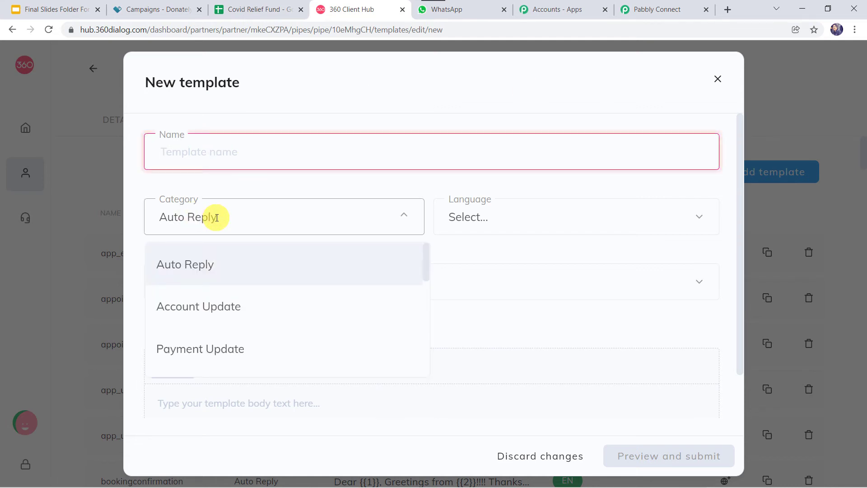
pyautogui.scroll(-1, 217, 319)
pyautogui.scroll(-5, 217, 319)
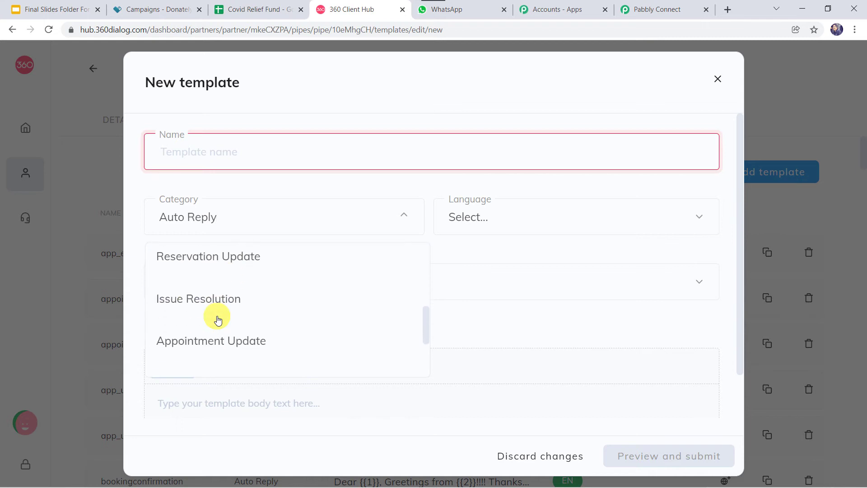
pyautogui.click(493, 219)
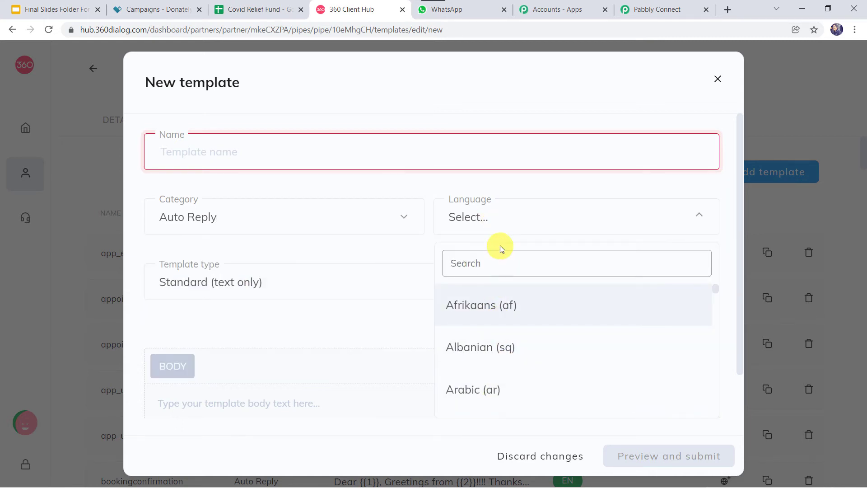
pyautogui.click(513, 220)
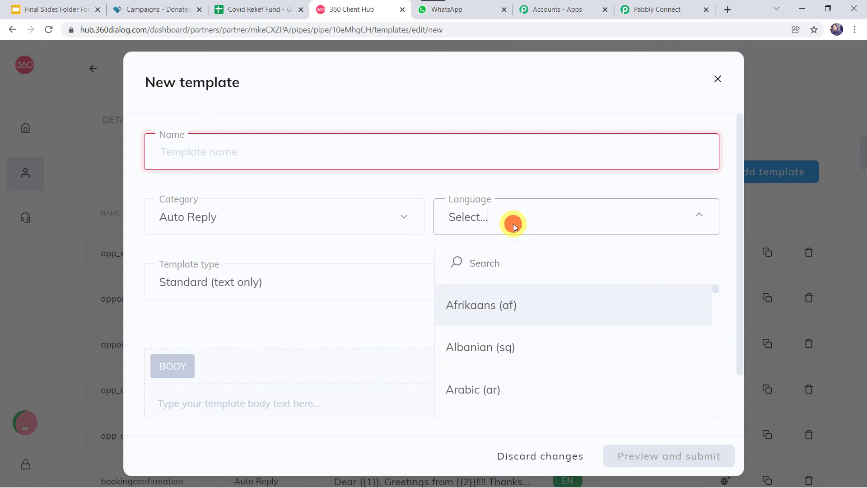
pyautogui.click(275, 291)
pyautogui.click(274, 291)
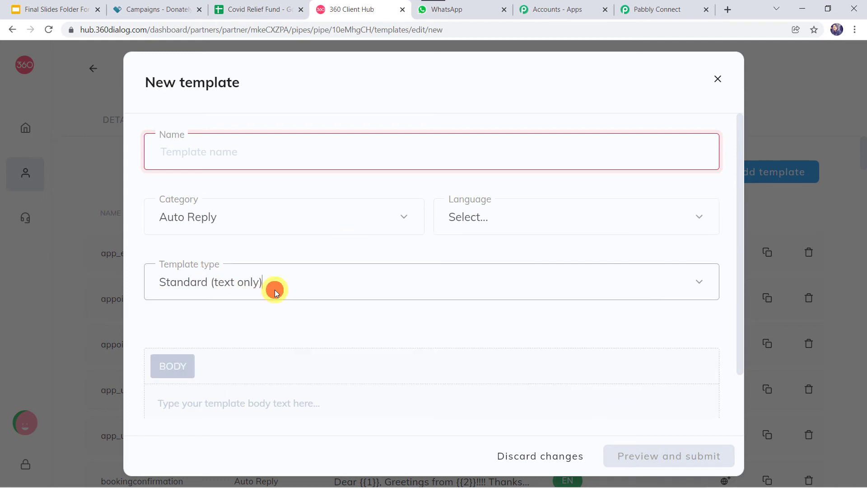
pyautogui.click(215, 404)
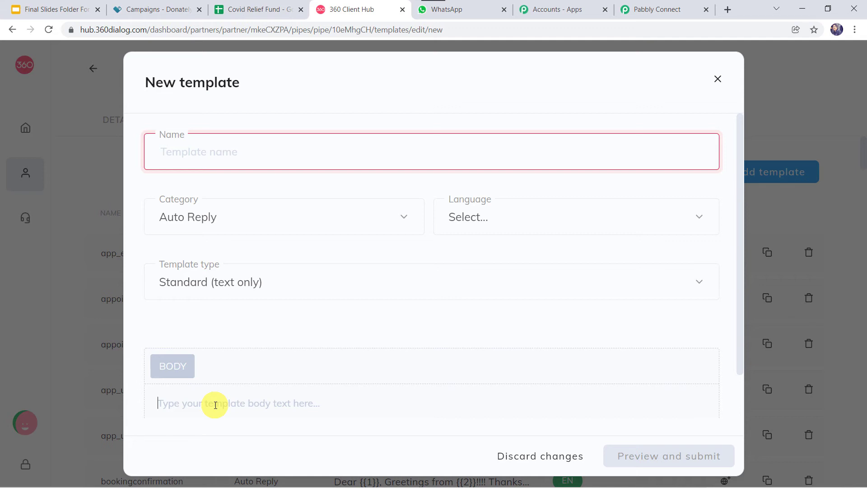
pyautogui.click(667, 456)
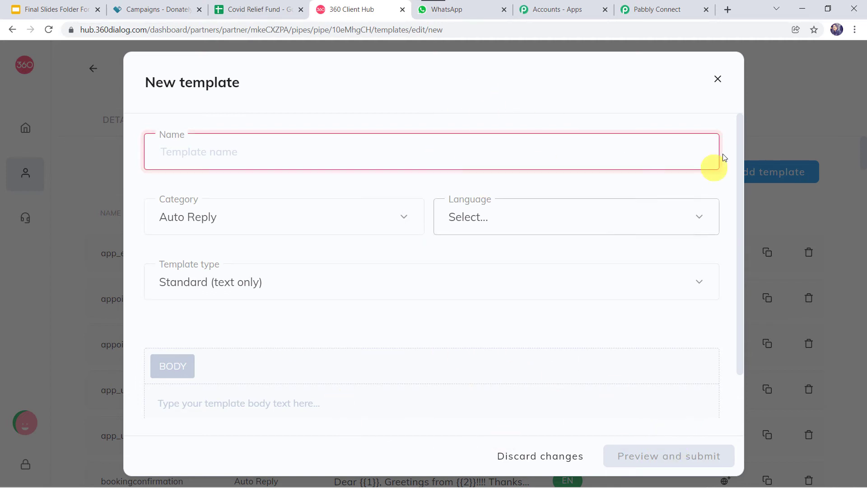
pyautogui.click(718, 80)
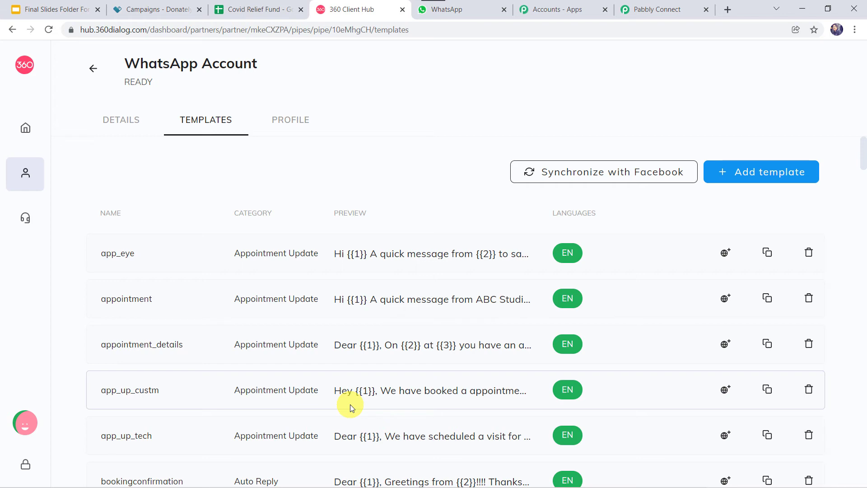
# - Preview the donate_link template and examine its message text and the three body variables
pyautogui.scroll(-10, 350, 405)
pyautogui.scroll(-4, 350, 405)
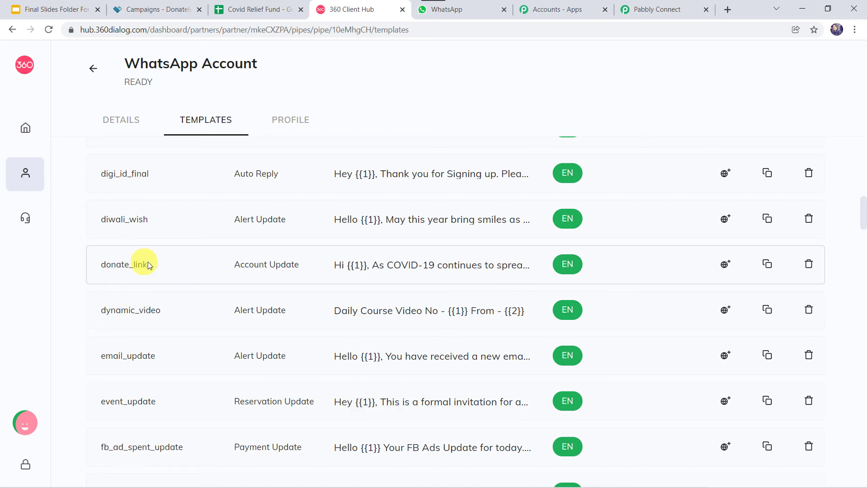
pyautogui.click(378, 270)
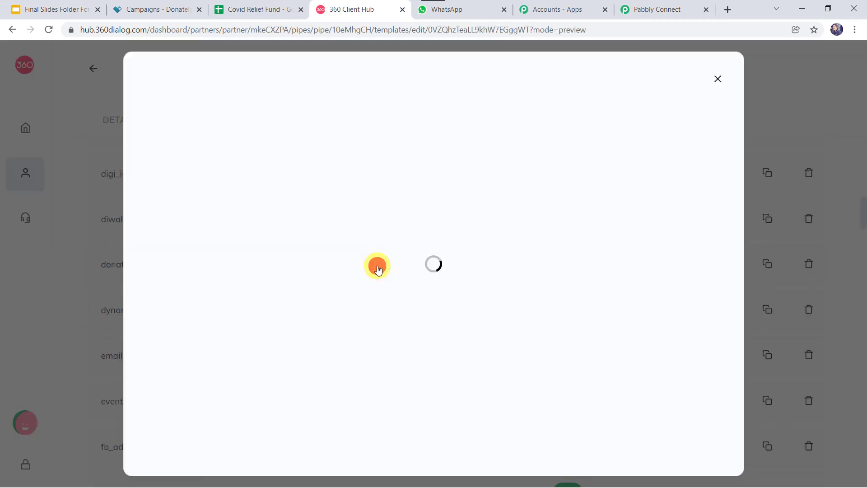
pyautogui.scroll(-1, 506, 303)
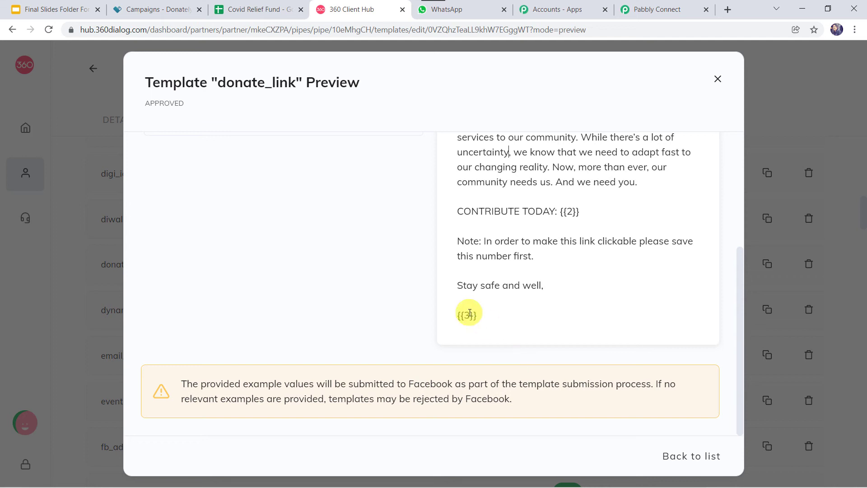
pyautogui.scroll(5, 471, 314)
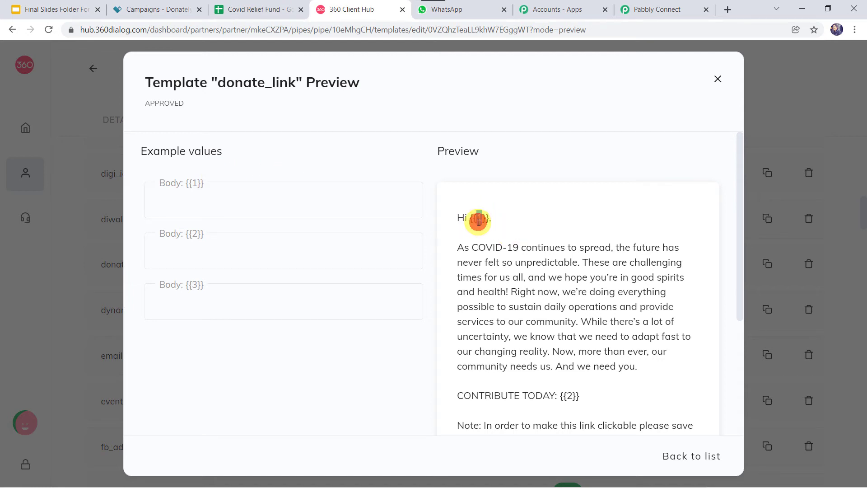
pyautogui.scroll(-3, 546, 271)
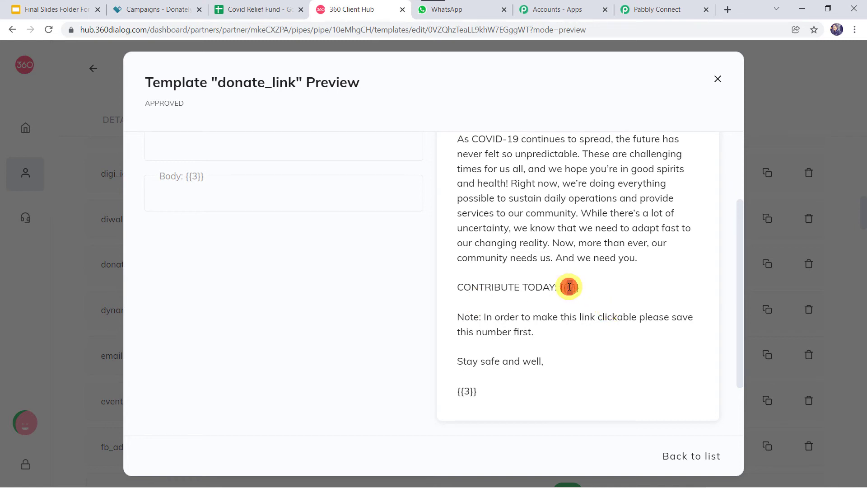
pyautogui.doubleClick(566, 286)
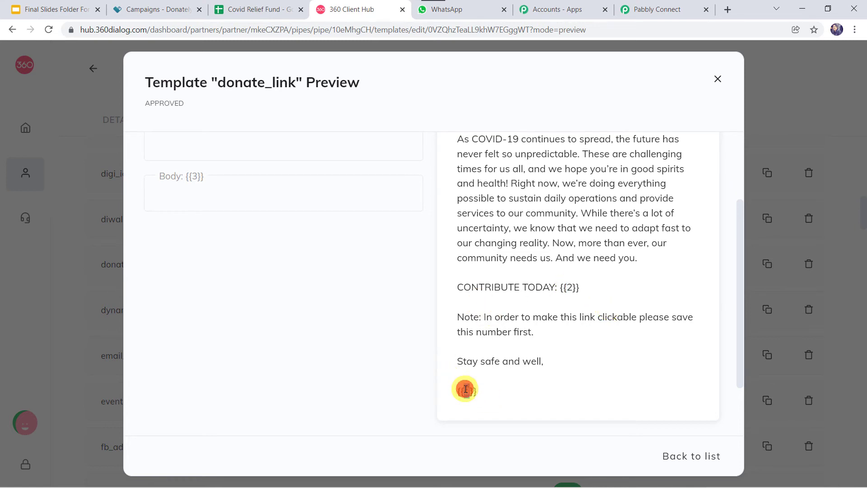
pyautogui.doubleClick(466, 389)
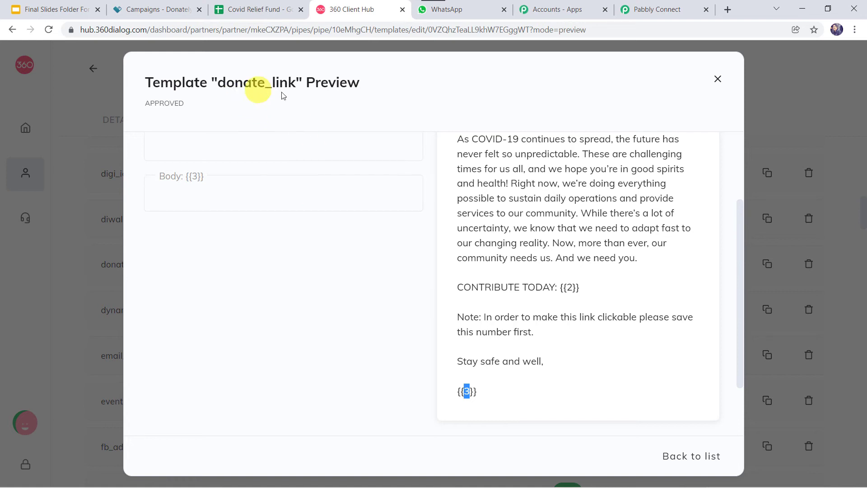
# - Switch to Pabbly Connect and choose the donate_link (en) template for the WhatsApp message, then check its namespace and language code
pyautogui.click(651, 11)
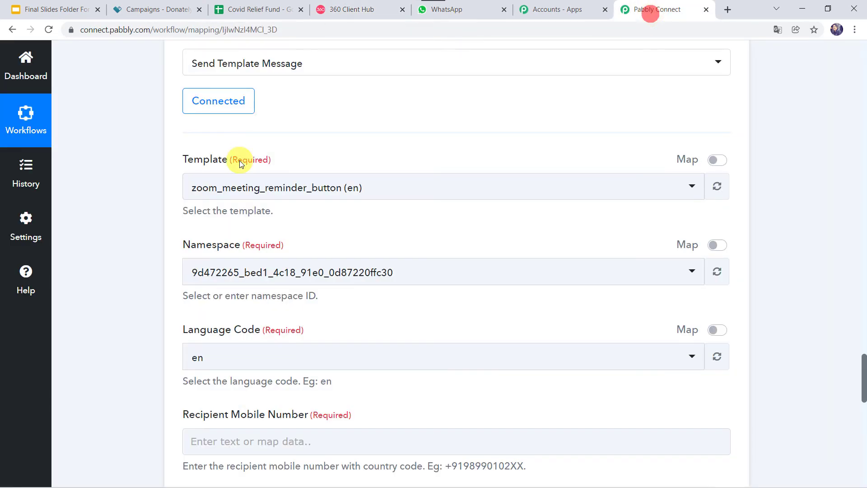
pyautogui.click(235, 194)
pyautogui.write('do')
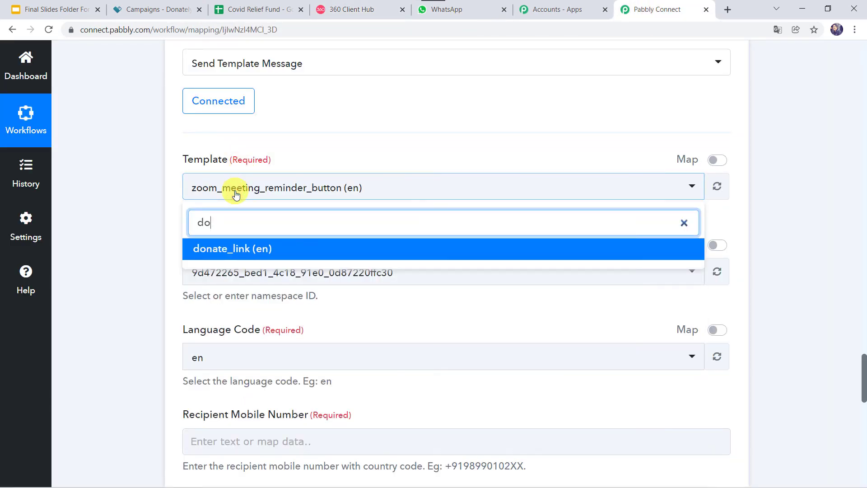
pyautogui.click(231, 248)
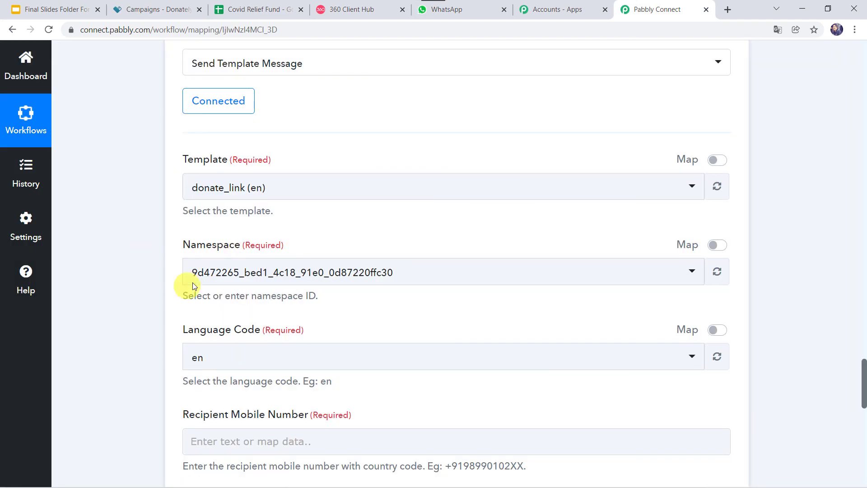
pyautogui.click(193, 362)
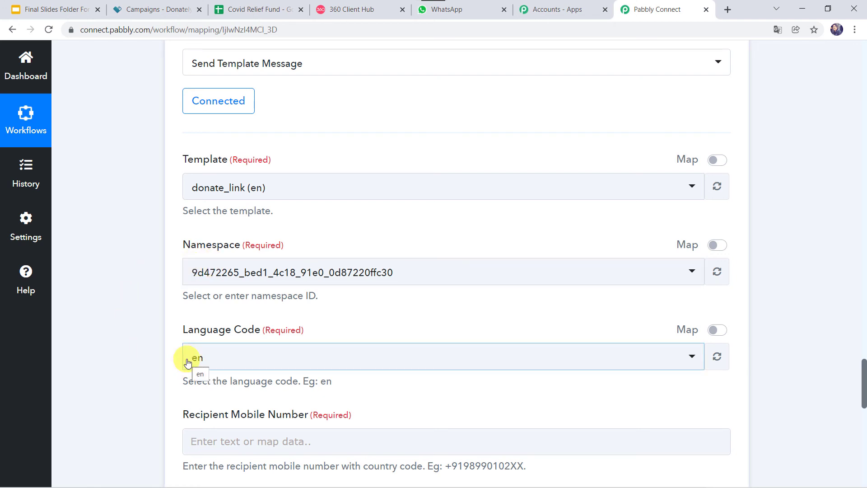
# - Set the Recipient Mobile Number to +91 followed by the mapped Mobile No from the Iterator by Pabbly step
pyautogui.scroll(-5, 188, 362)
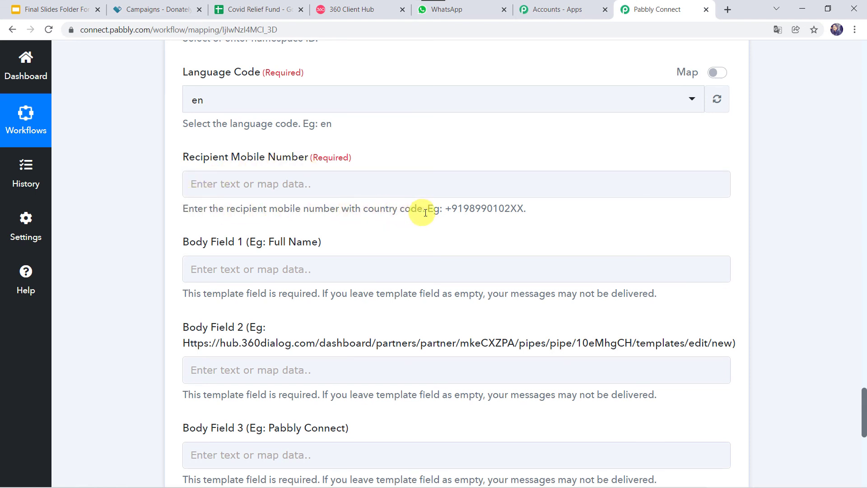
pyautogui.click(234, 183)
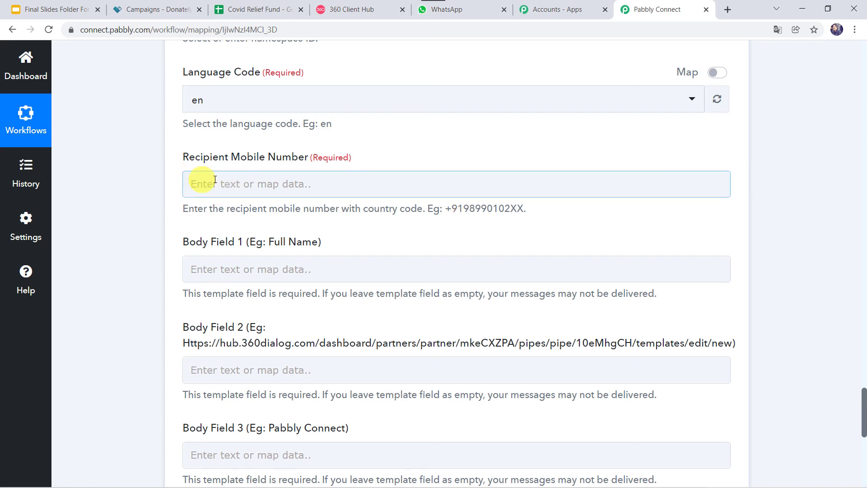
pyautogui.click(182, 192)
pyautogui.click(190, 181)
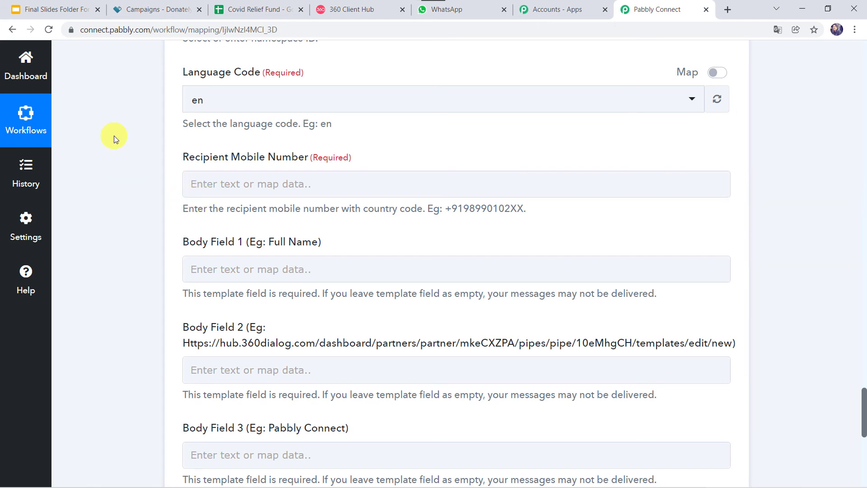
pyautogui.scroll(15, 114, 135)
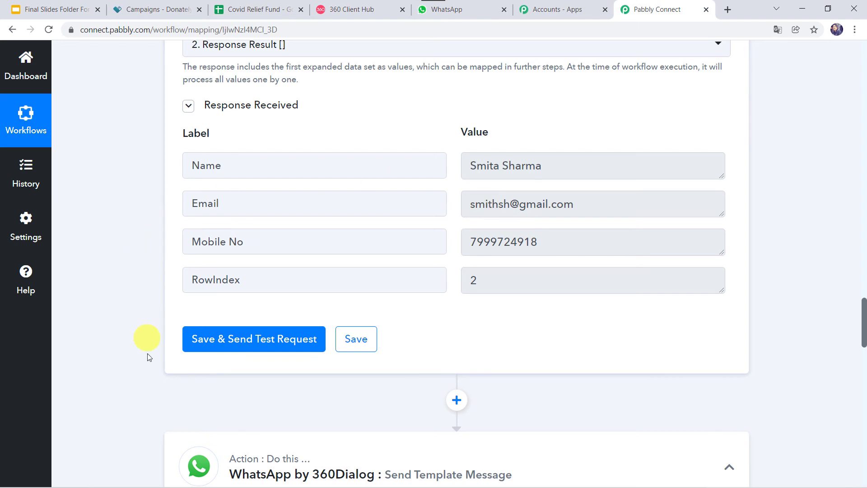
pyautogui.scroll(-15, 149, 357)
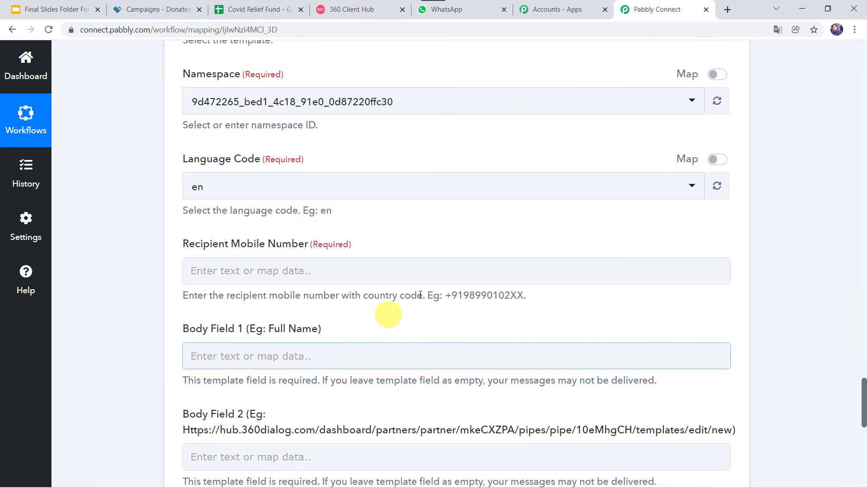
pyautogui.click(346, 264)
pyautogui.write('+91')
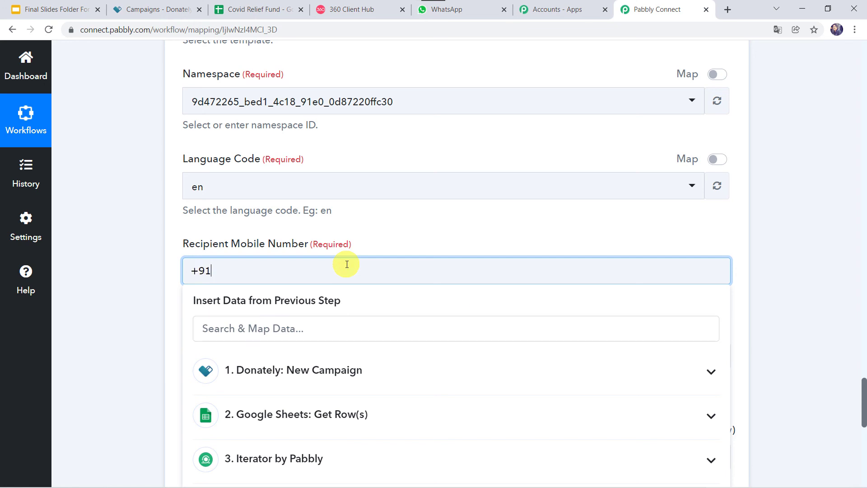
pyautogui.scroll(-2, 91, 330)
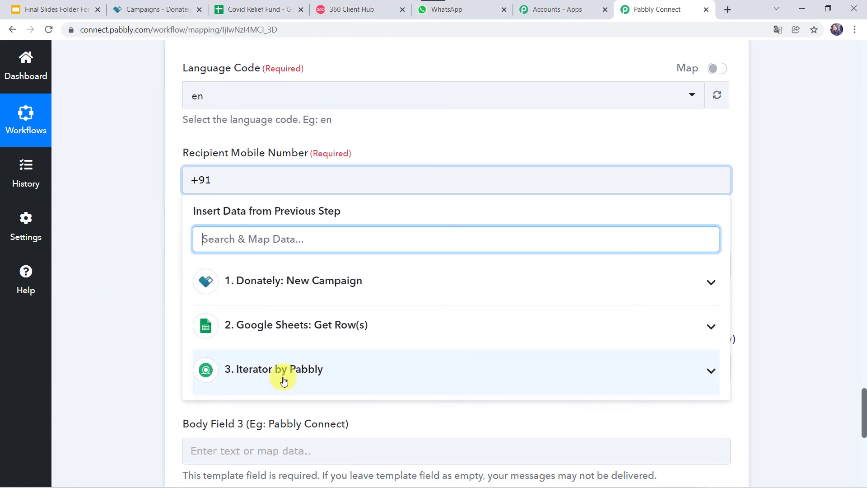
pyautogui.click(283, 380)
pyautogui.scroll(-1, 152, 385)
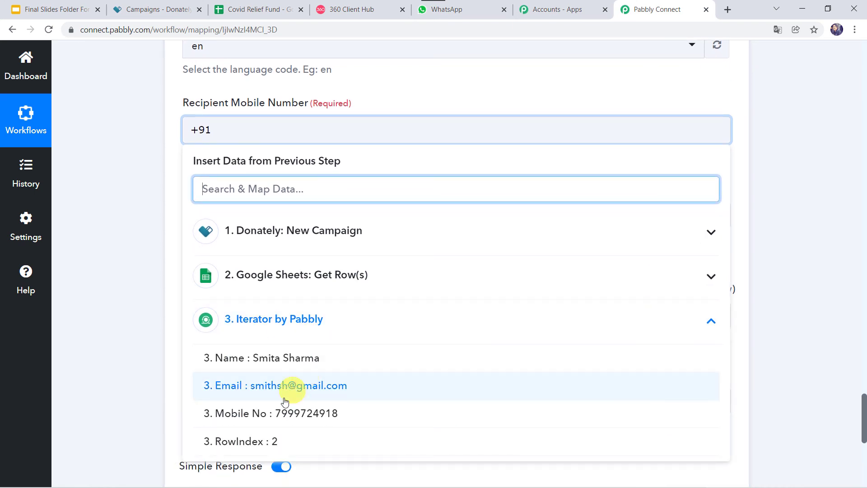
pyautogui.click(274, 421)
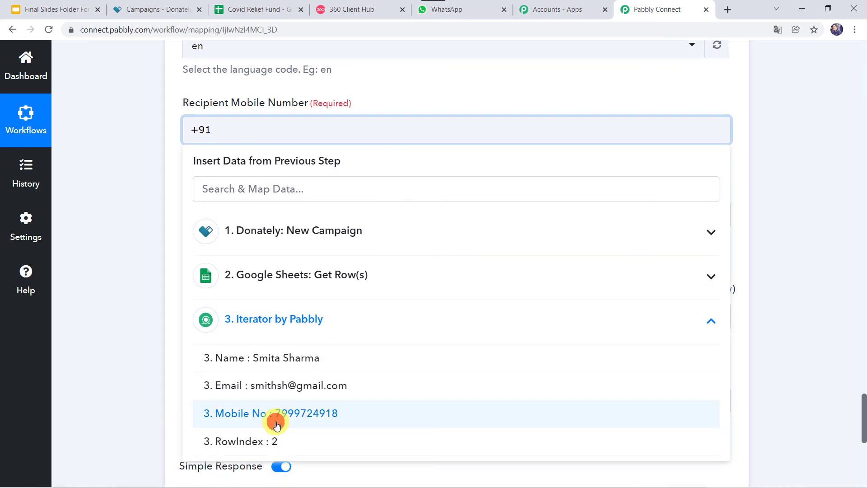
pyautogui.click(120, 282)
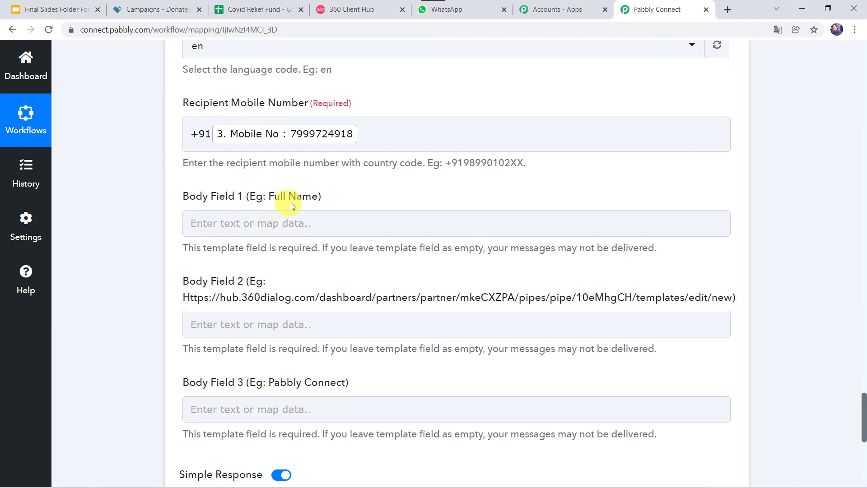
# - Map Body Field 1 to the Name value from the Iterator by Pabbly step
pyautogui.click(234, 222)
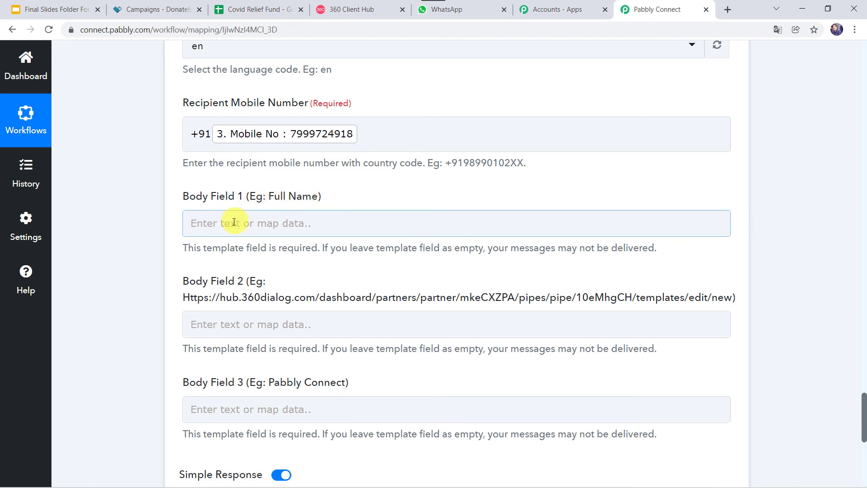
pyautogui.click(233, 221)
pyautogui.scroll(-3, 125, 302)
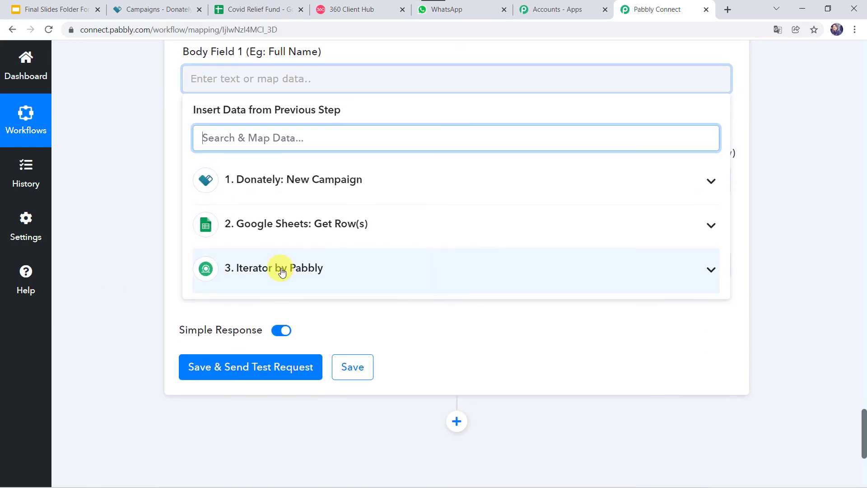
pyautogui.click(280, 269)
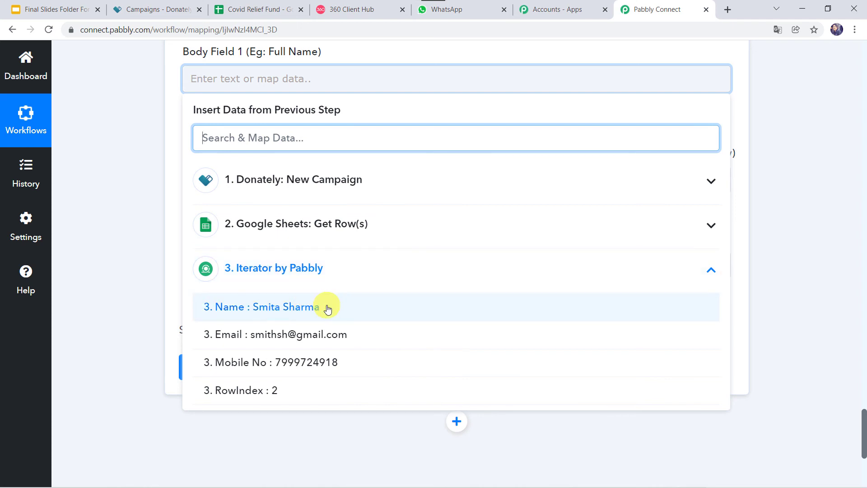
pyautogui.click(328, 308)
pyautogui.click(164, 243)
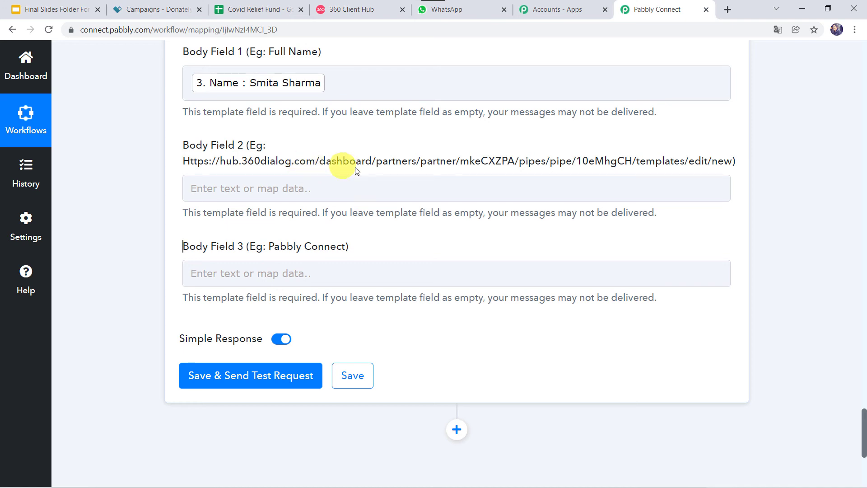
# - Find the campaign URL in the Donately: New Campaign data and map Object Data Url into Body Field 2
pyautogui.click(232, 188)
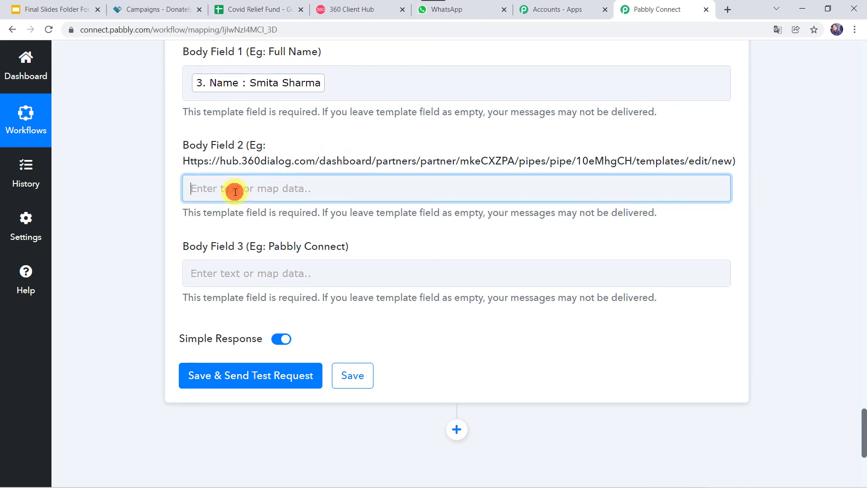
pyautogui.click(262, 300)
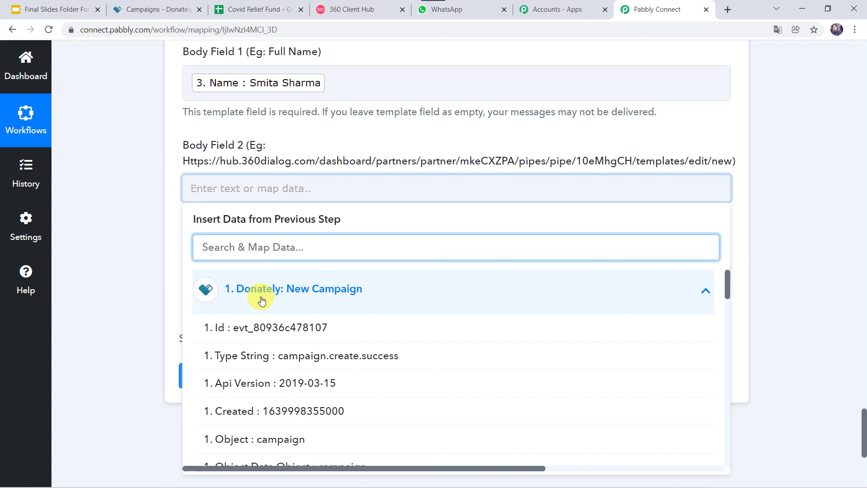
pyautogui.write('url')
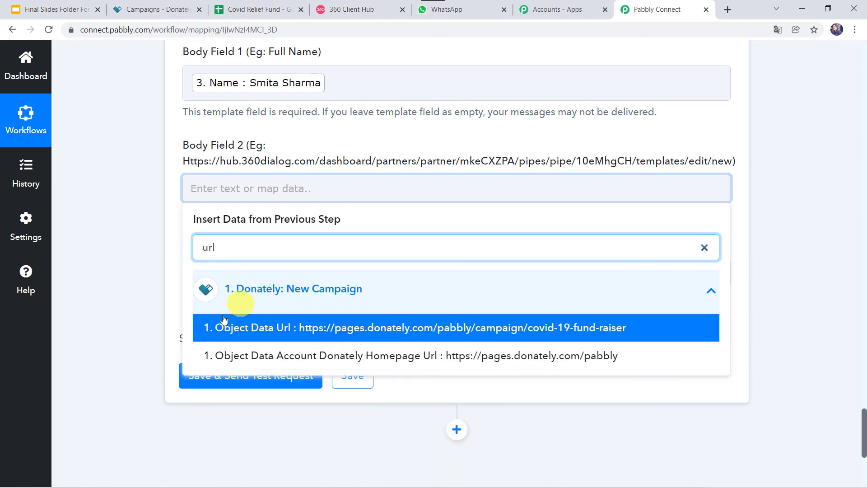
pyautogui.click(309, 328)
pyautogui.click(126, 216)
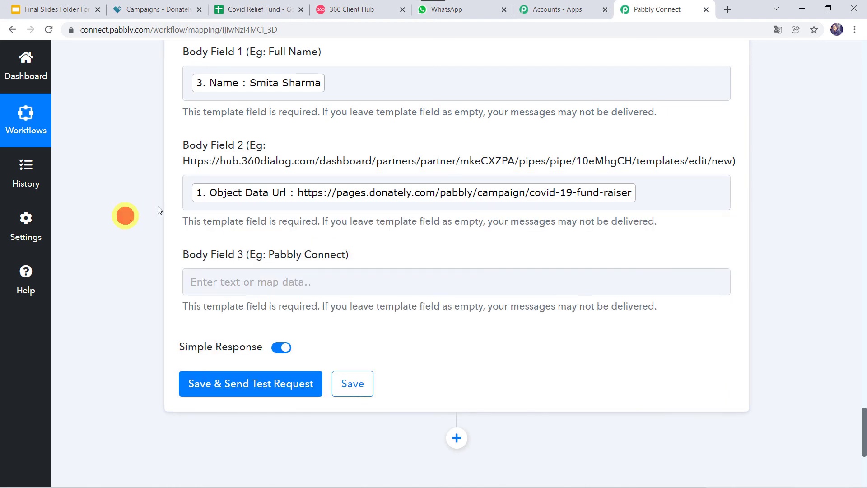
# - Set Body Field 3 to the fixed text Pabbly
pyautogui.click(245, 285)
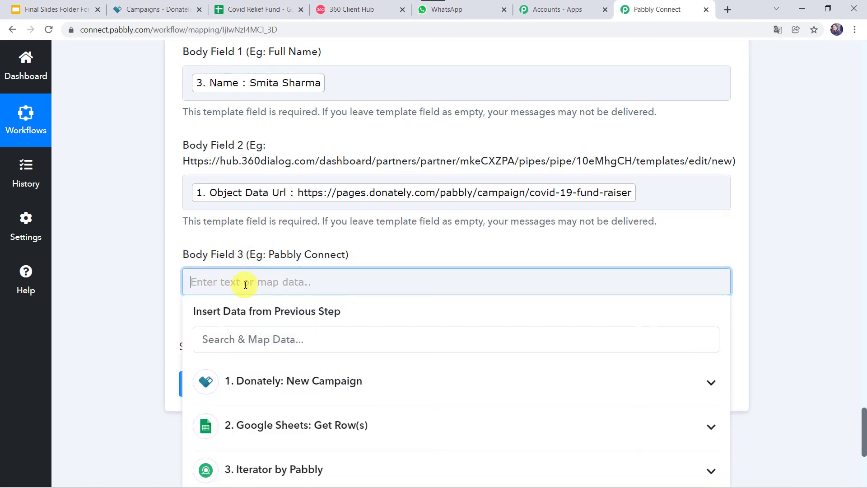
pyautogui.write('Pabb')
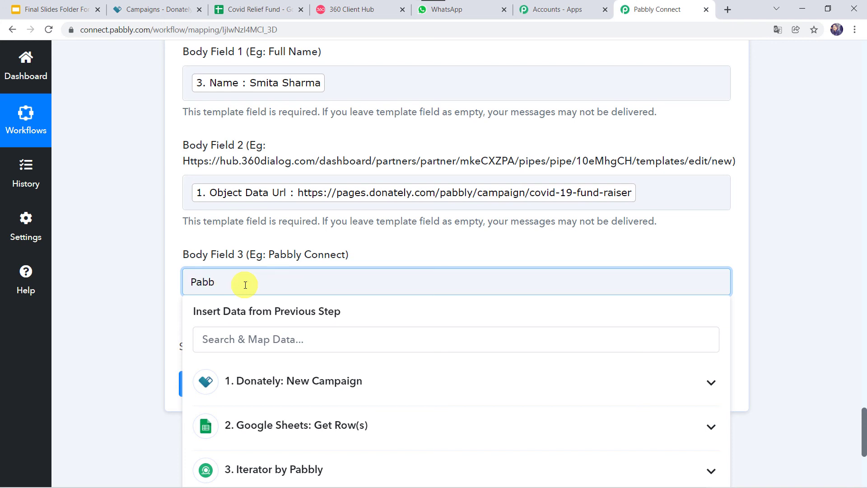
pyautogui.write('ly')
pyautogui.click(155, 298)
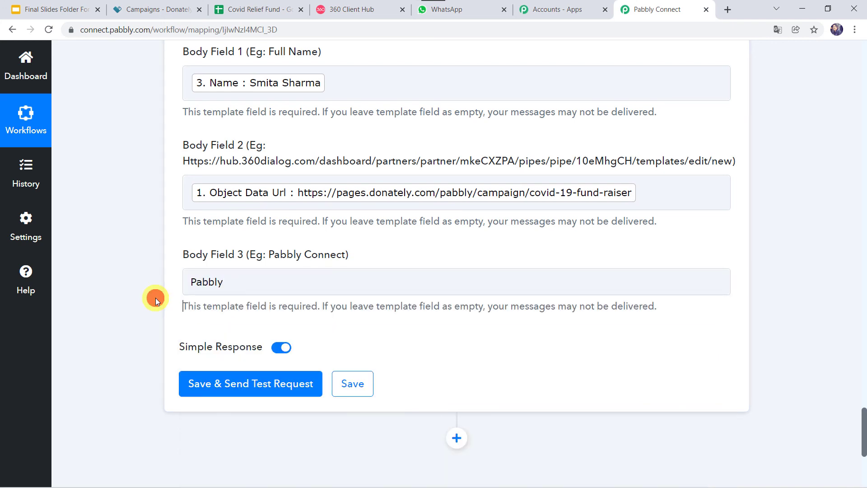
# - Save the Send Template Message action with a test request and review the response and mapped fields
pyautogui.click(227, 387)
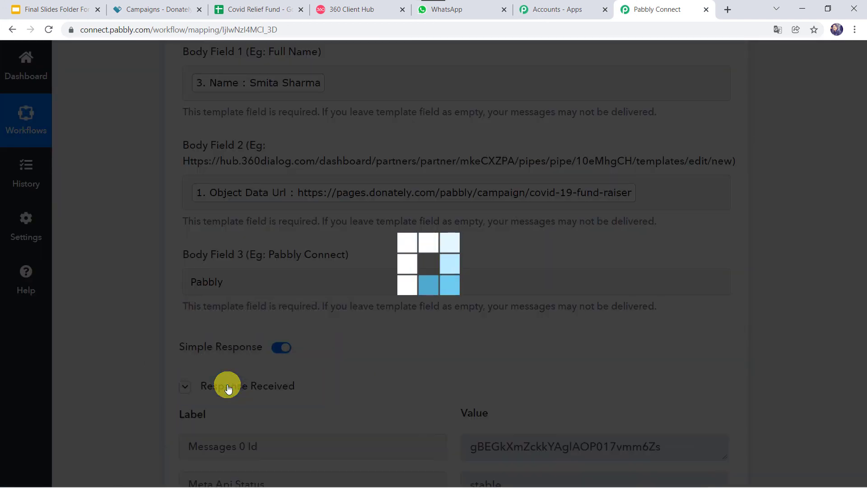
pyautogui.scroll(-4, 227, 388)
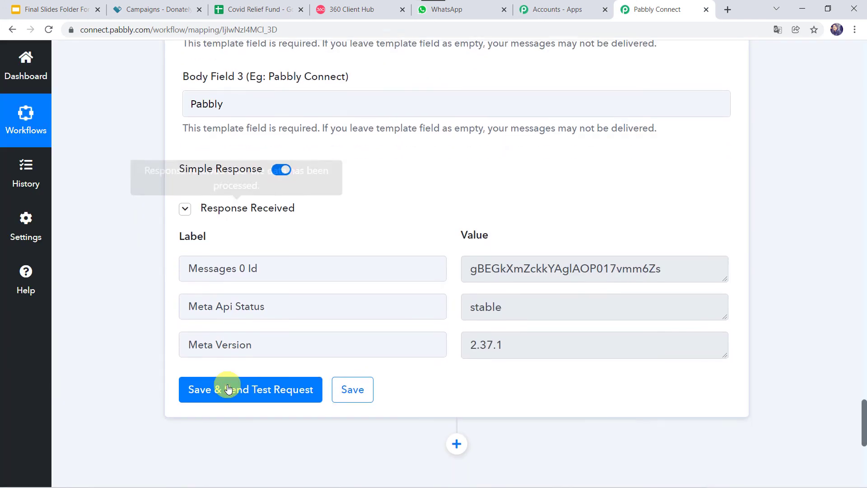
pyautogui.scroll(1, 409, 330)
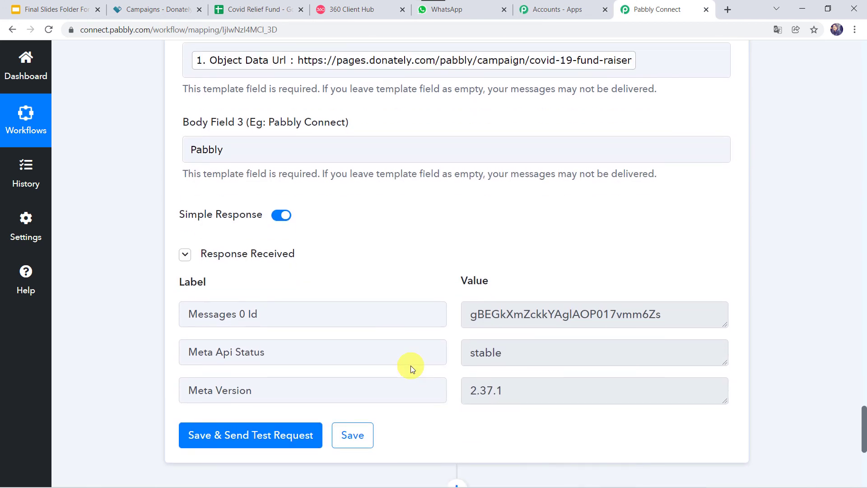
pyautogui.scroll(5, 410, 365)
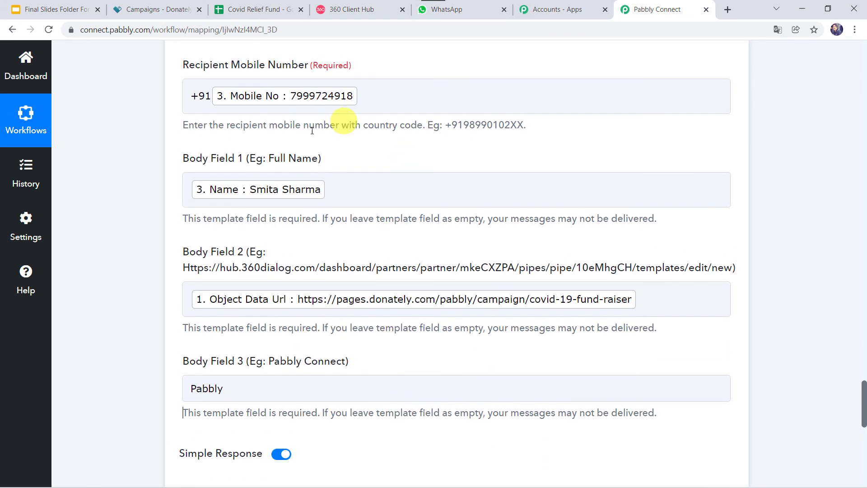
pyautogui.click(345, 190)
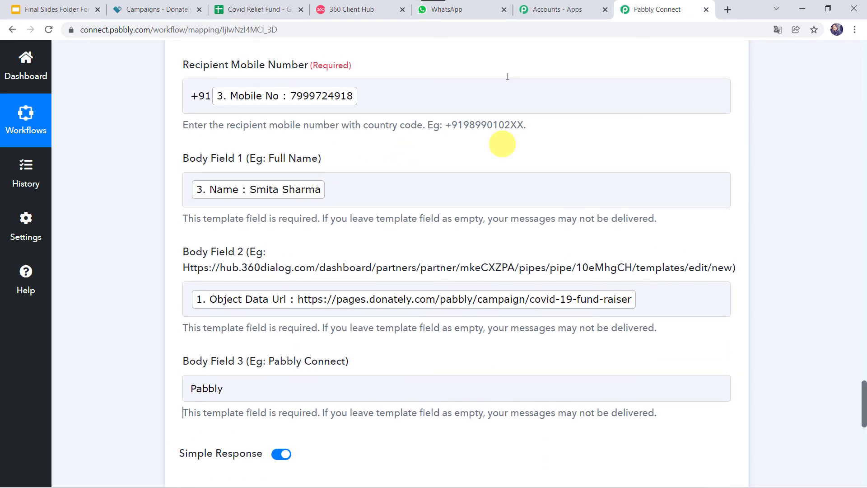
# - Switch to WhatsApp, open the chat with the test message, and follow its CONTRIBUTE TODAY link
pyautogui.click(468, 10)
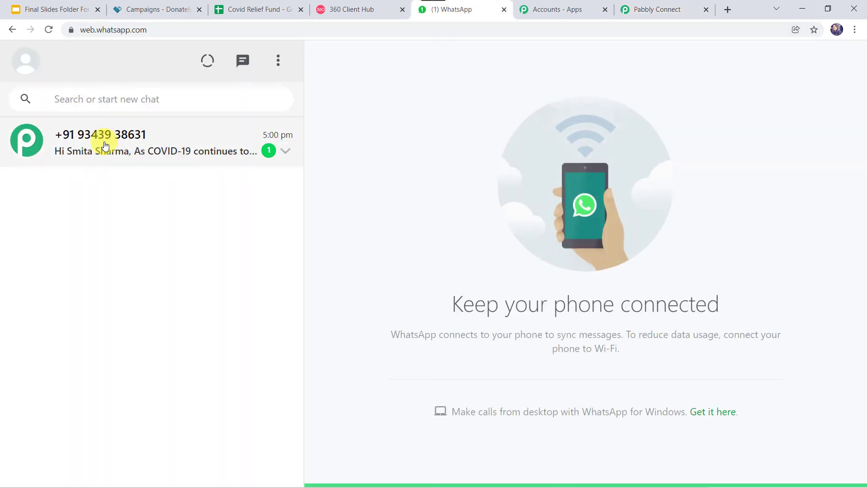
pyautogui.click(93, 191)
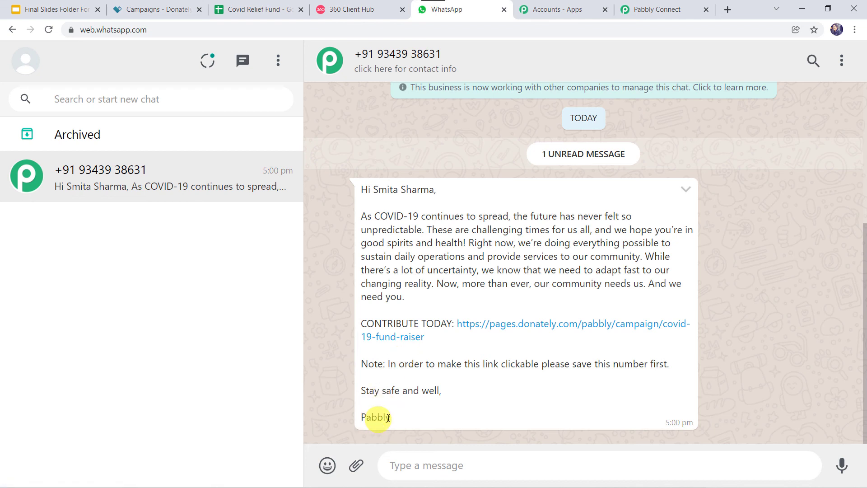
pyautogui.click(484, 327)
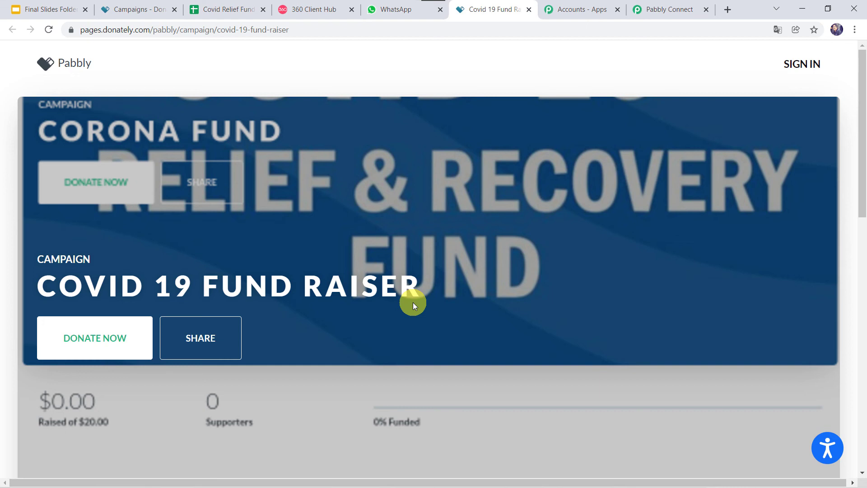
# - Look over the Covid 19 Fund Raiser campaign page and open its donation form
pyautogui.scroll(-5, 413, 302)
pyautogui.scroll(4, 412, 302)
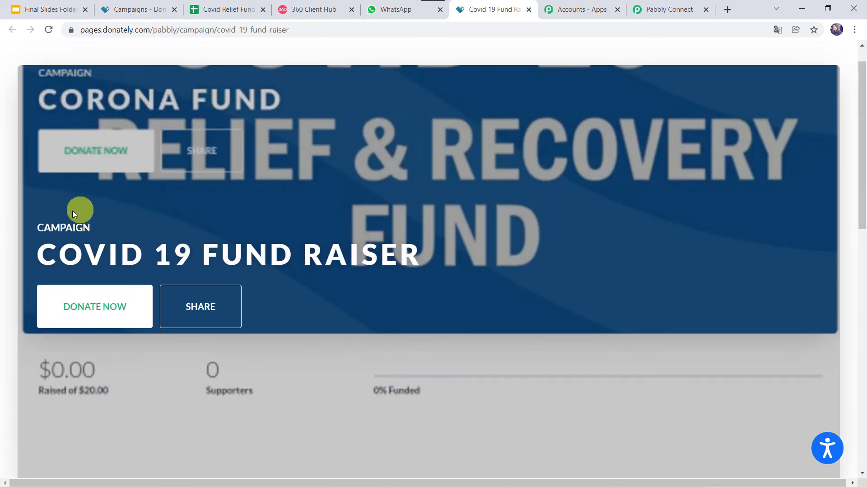
pyautogui.click(92, 311)
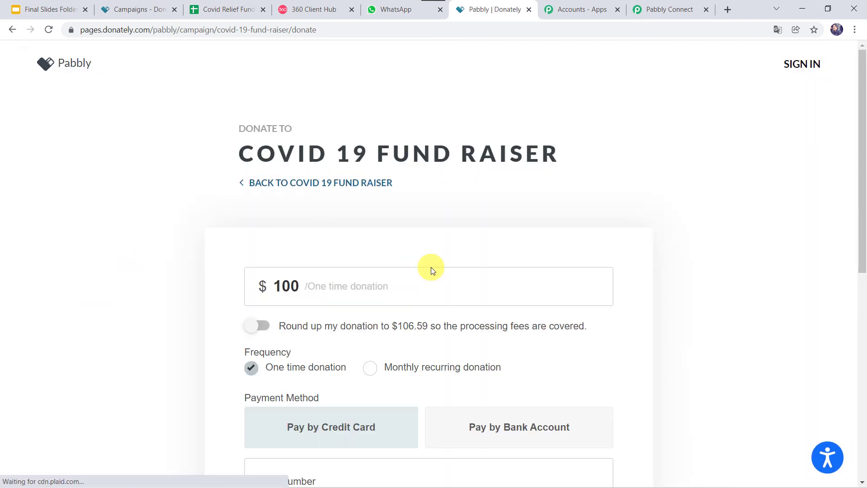
# - Look over the Covid 19 Fund Raiser donation form and return to the received message in WhatsApp
pyautogui.scroll(-4, 431, 268)
pyautogui.scroll(-5, 431, 268)
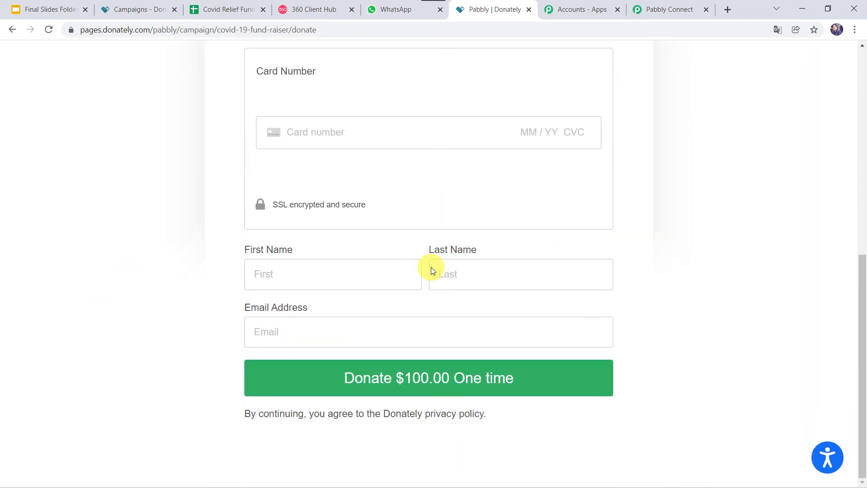
pyautogui.scroll(9, 431, 269)
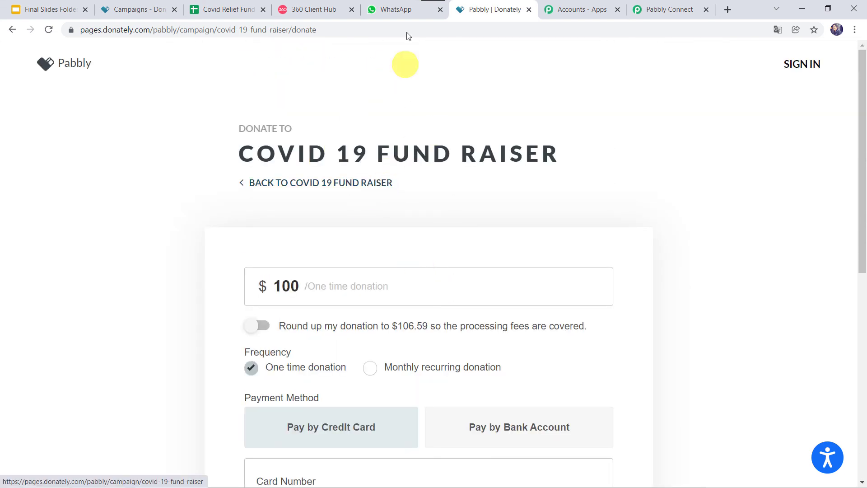
pyautogui.click(394, 10)
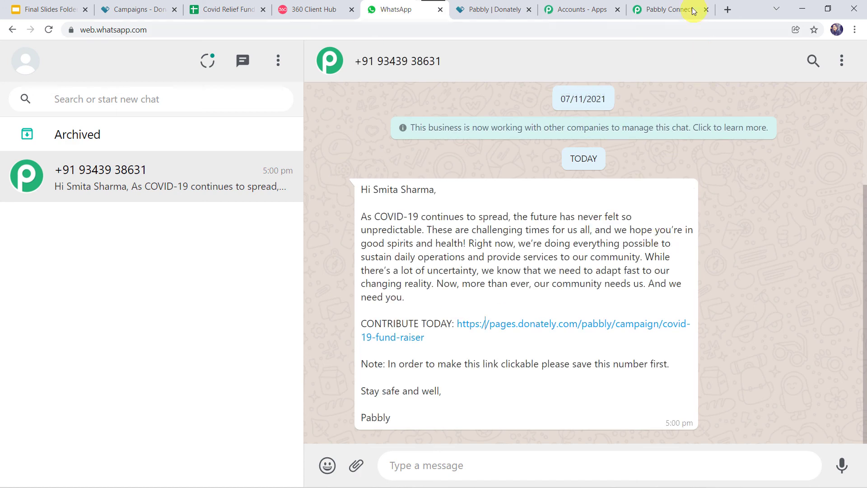
# - Switch to Pabbly Connect and save the Send Template Message action without sending another test request
pyautogui.click(672, 7)
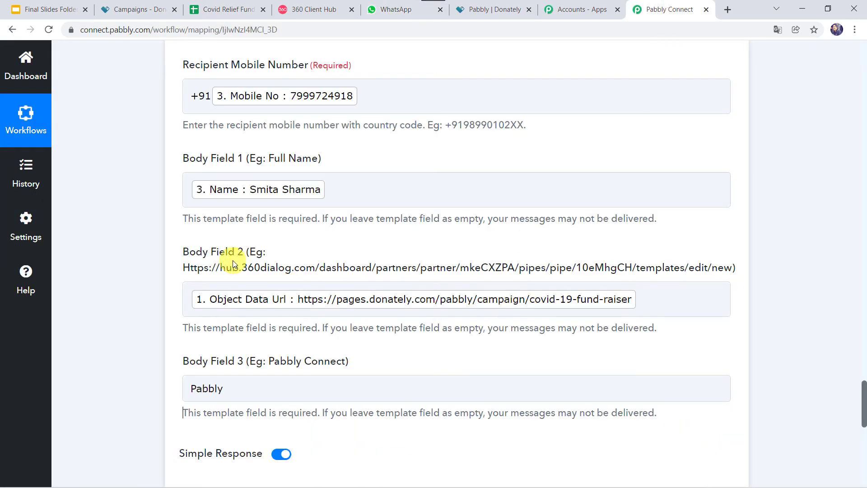
pyautogui.scroll(-8, 237, 260)
pyautogui.click(350, 313)
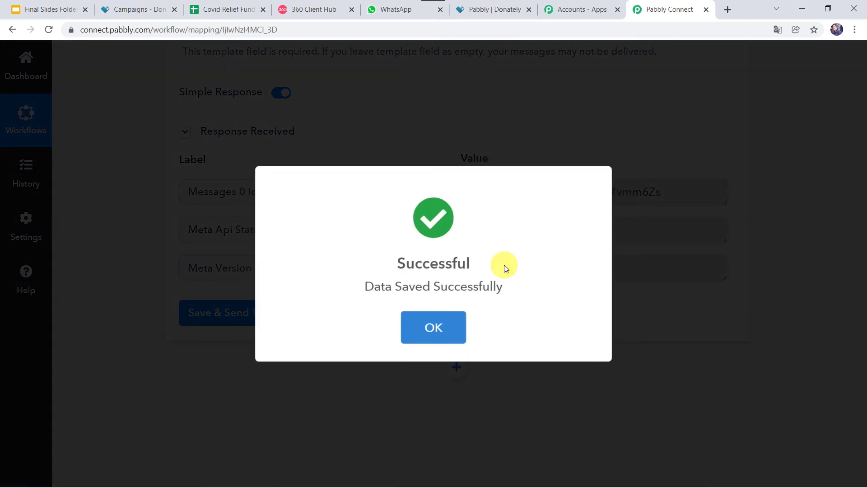
pyautogui.click(423, 323)
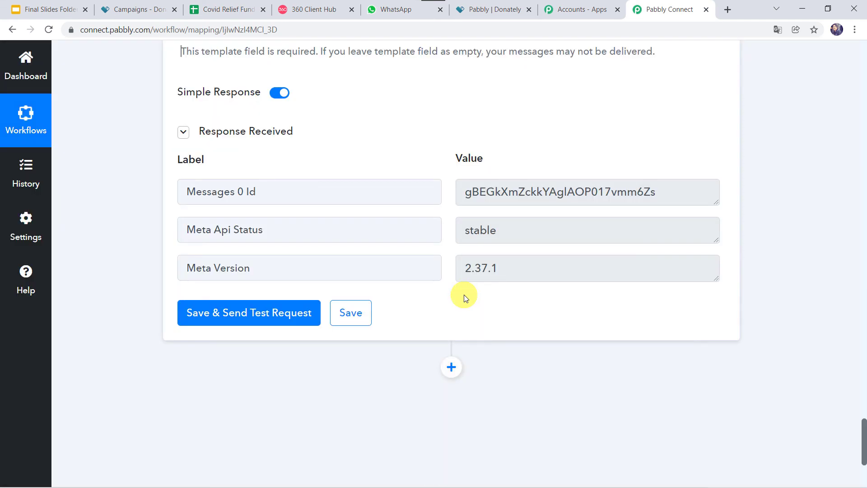
pyautogui.scroll(6, 128, 186)
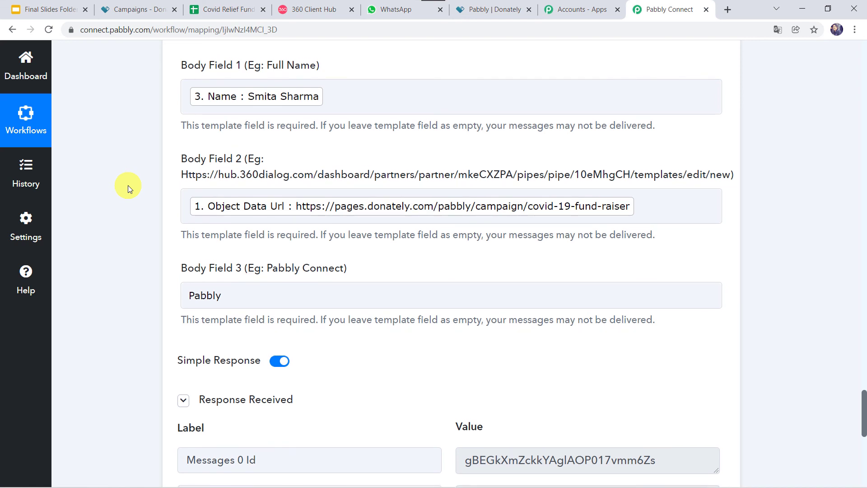
# - Switch to the Donately dashboard and start a new General Campaign from the campaigns list
pyautogui.click(131, 10)
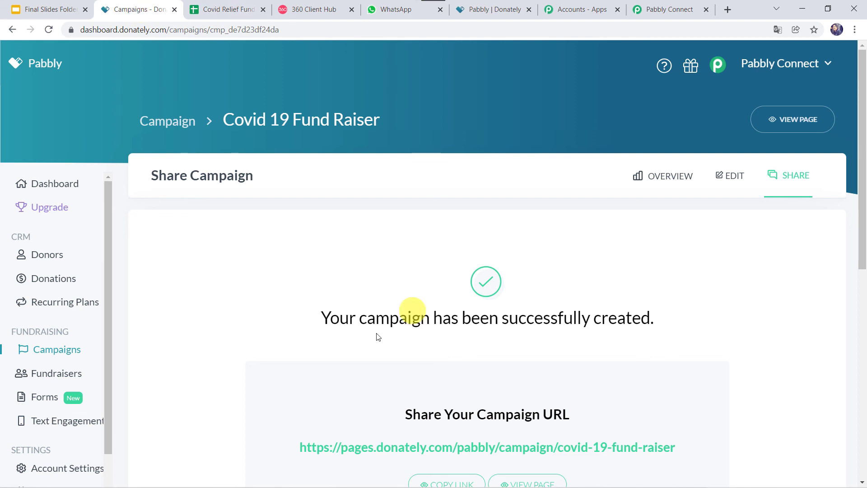
pyautogui.click(176, 120)
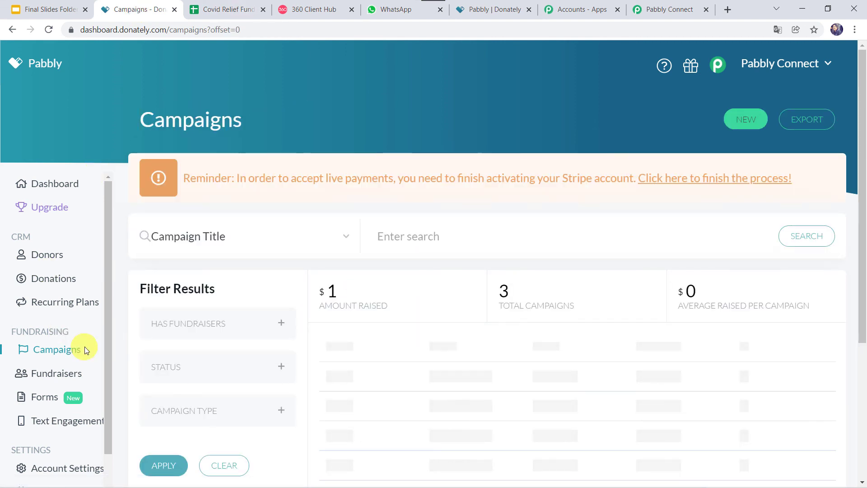
pyautogui.click(740, 120)
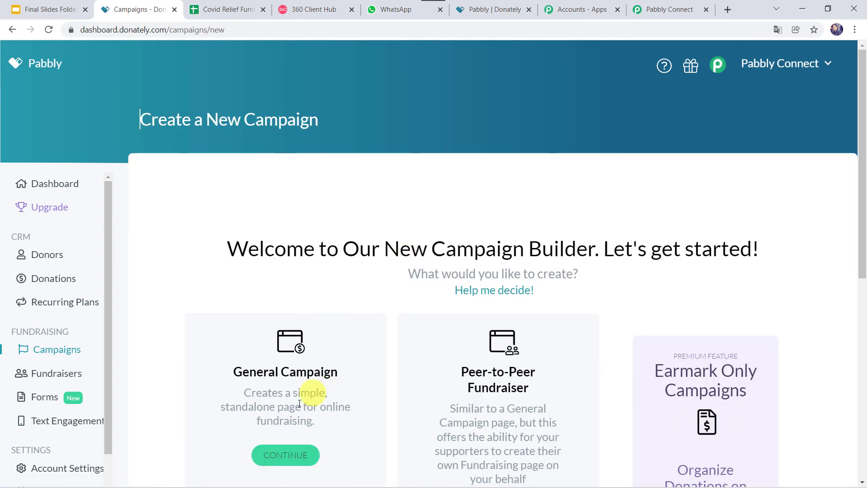
pyautogui.click(288, 455)
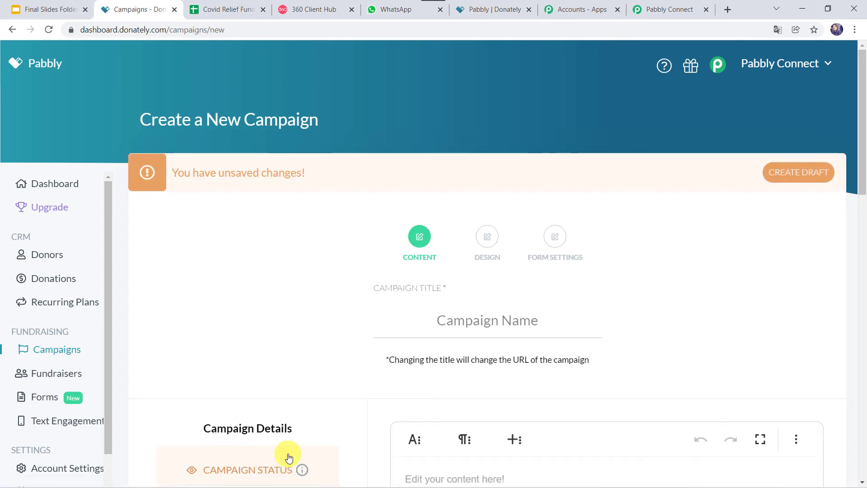
# - Title the new campaign Donate for Orphans
pyautogui.scroll(-2, 293, 328)
pyautogui.scroll(-1, 297, 329)
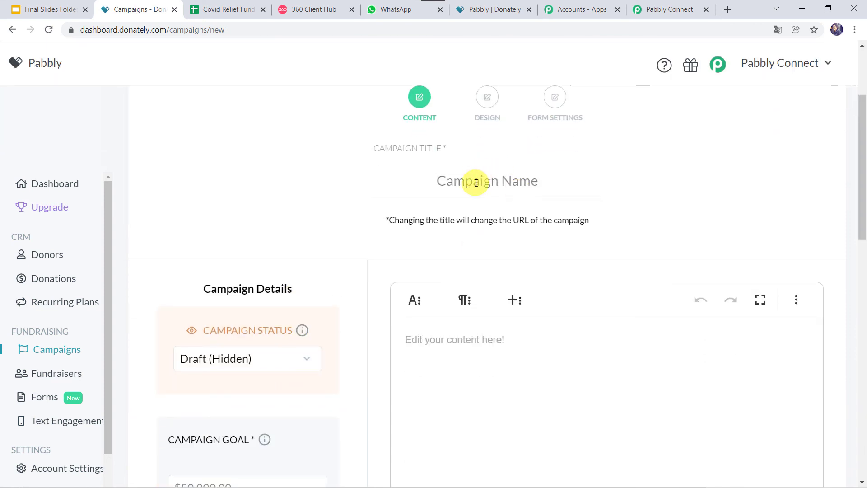
pyautogui.write('Dona')
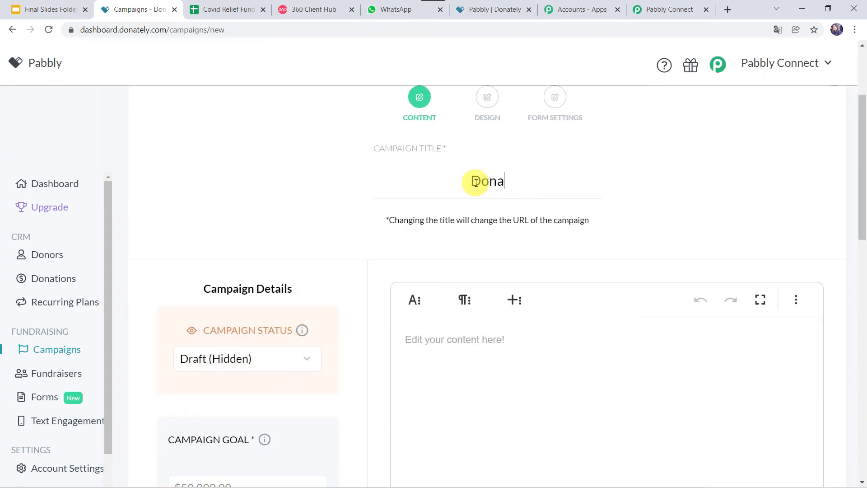
pyautogui.write('te for Or[')
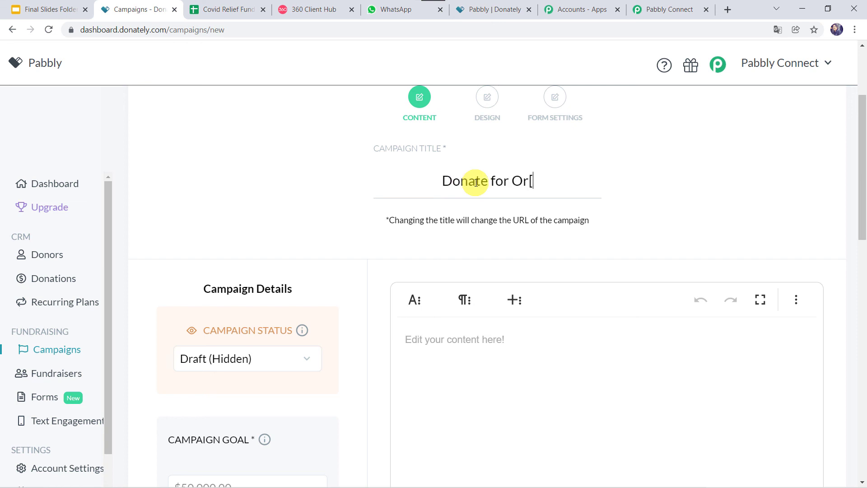
pyautogui.press('BackSpace')
pyautogui.write('phans')
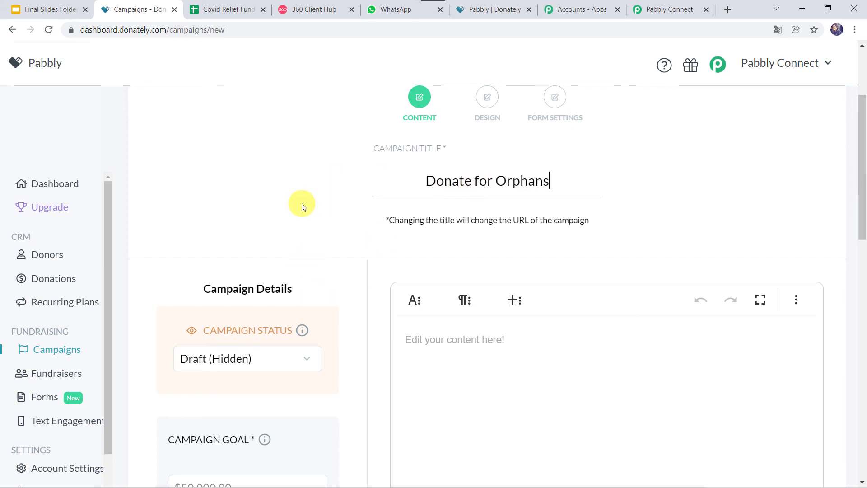
# - Set the campaign status to Published and the campaign goal to $20,000
pyautogui.scroll(-3, 300, 203)
pyautogui.click(268, 225)
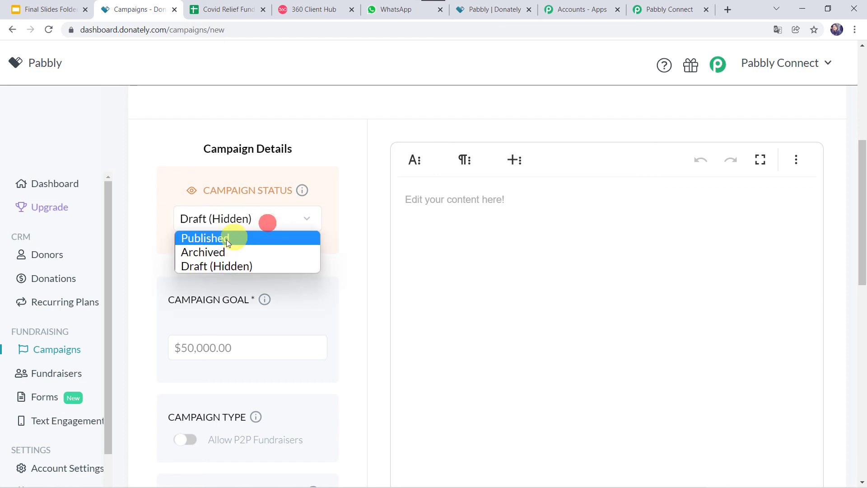
pyautogui.click(216, 242)
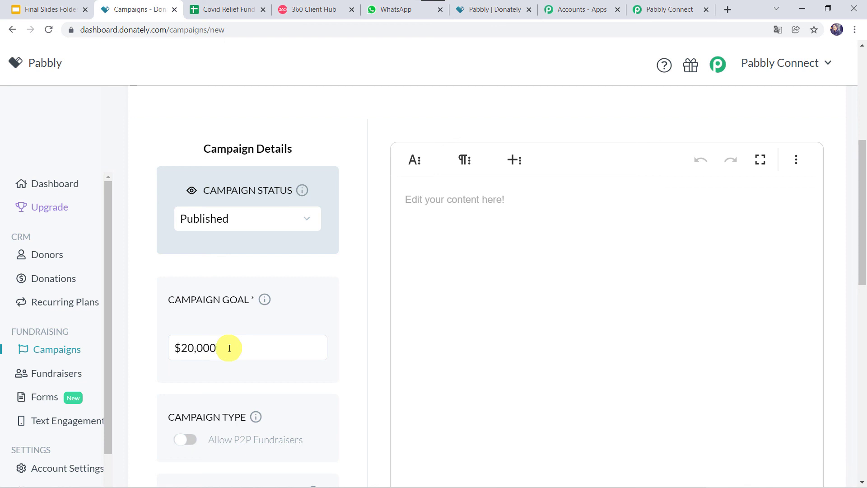
# - Enter "Pls donate for the Orphans" as the campaign's social media description
pyautogui.scroll(-1, 229, 348)
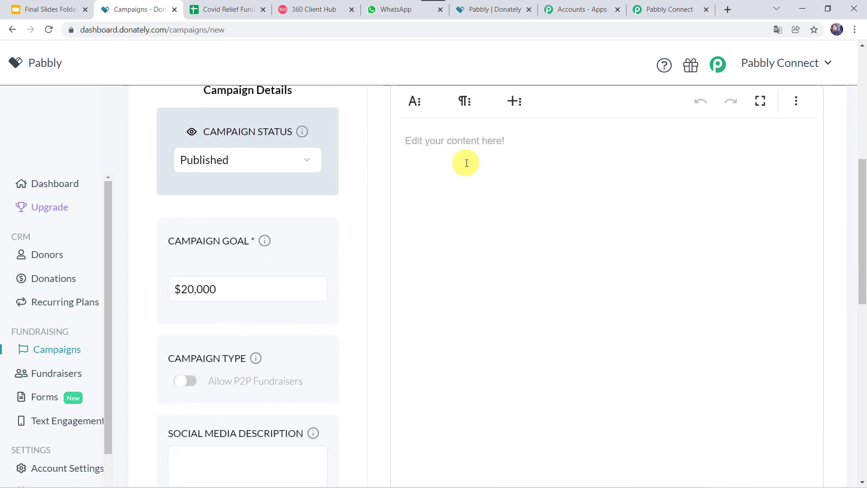
pyautogui.scroll(-4, 466, 163)
pyautogui.click(224, 276)
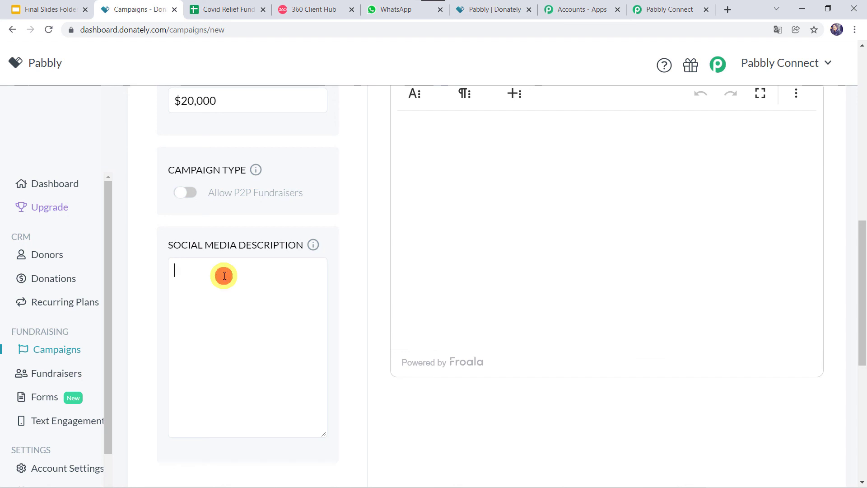
pyautogui.write('Pls donate for the Orphans')
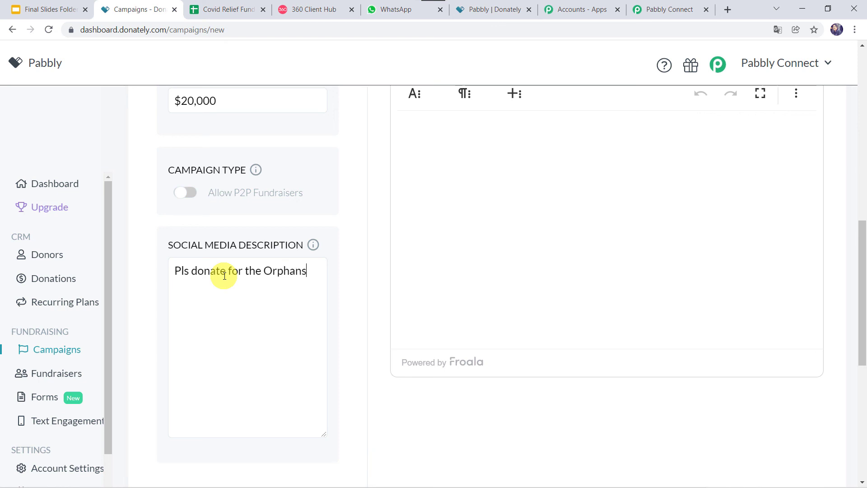
# - Leave the image settings empty and publish the Donate for Orphans campaign
pyautogui.scroll(-6, 224, 275)
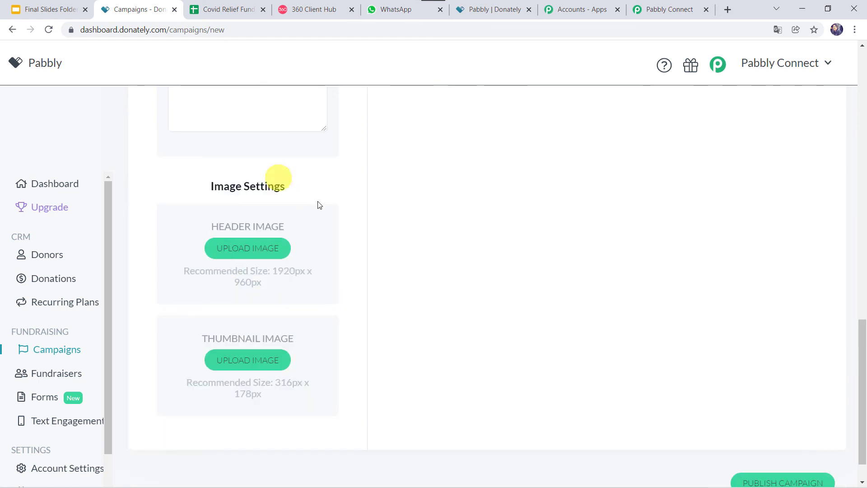
pyautogui.scroll(4, 400, 234)
pyautogui.scroll(8, 400, 234)
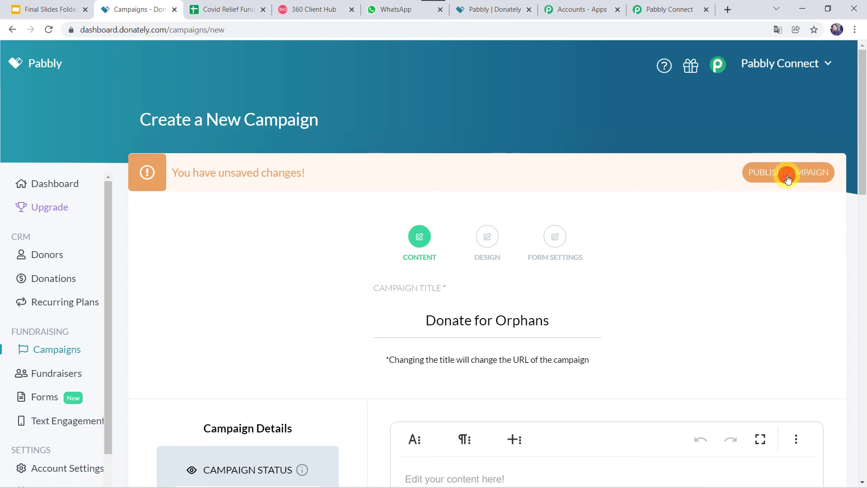
pyautogui.click(788, 174)
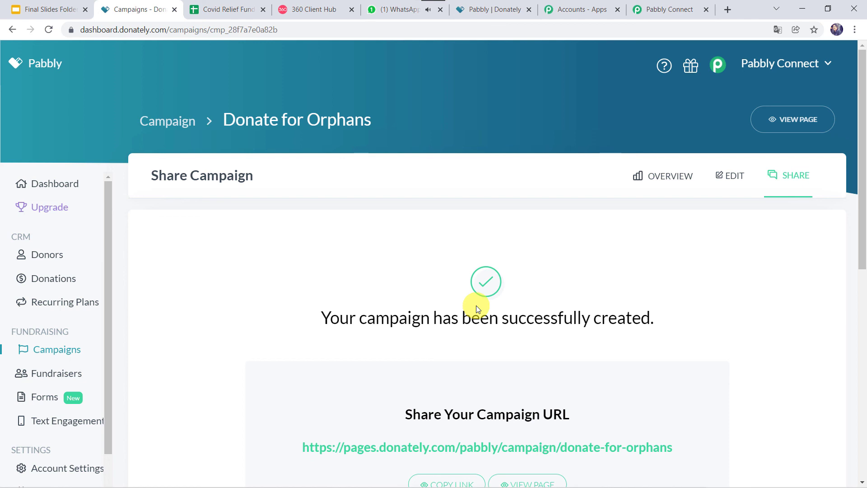
# - Open the newest message's CONTRIBUTE TODAY link in WhatsApp, look over the Donate for Orphans donation form, and return to the chat
pyautogui.click(394, 11)
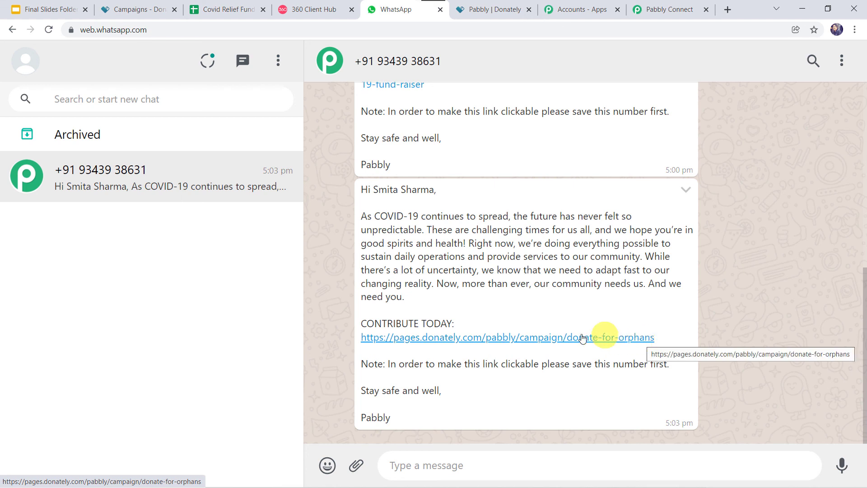
pyautogui.click(526, 342)
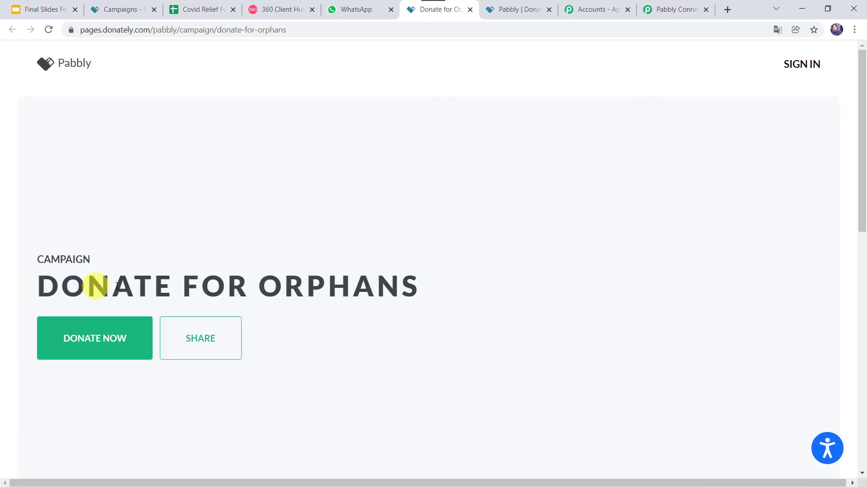
pyautogui.click(96, 343)
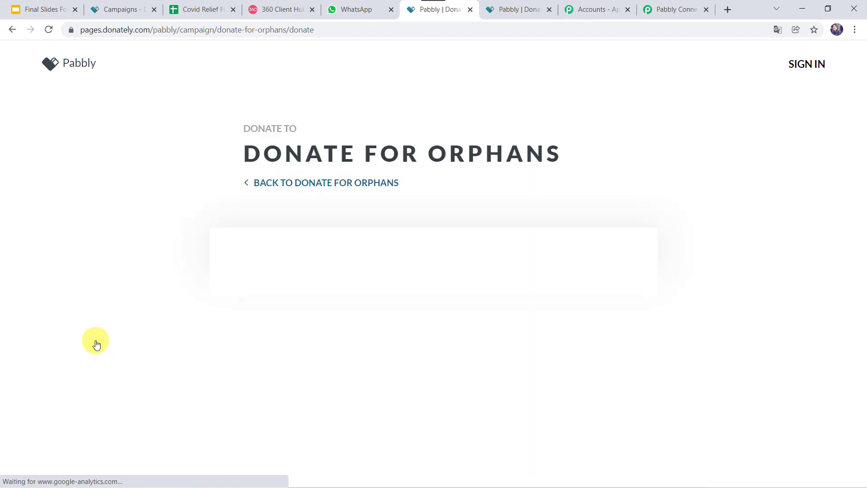
pyautogui.scroll(-10, 408, 337)
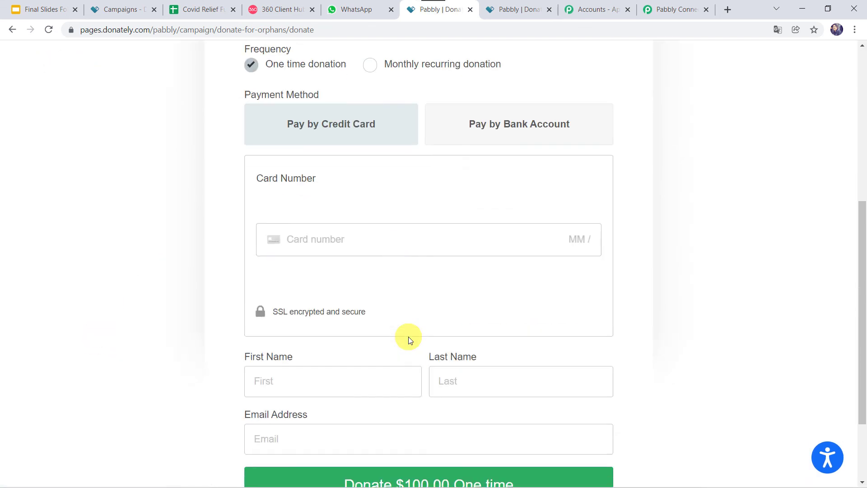
pyautogui.scroll(10, 408, 337)
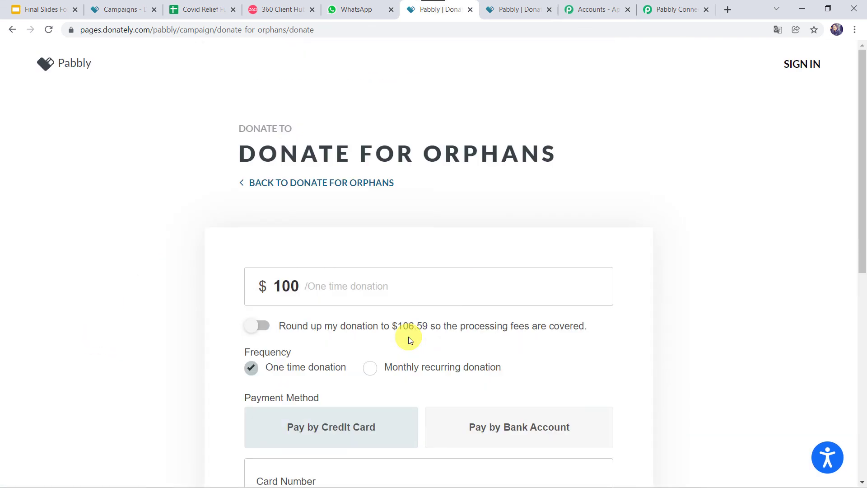
pyautogui.click(381, 9)
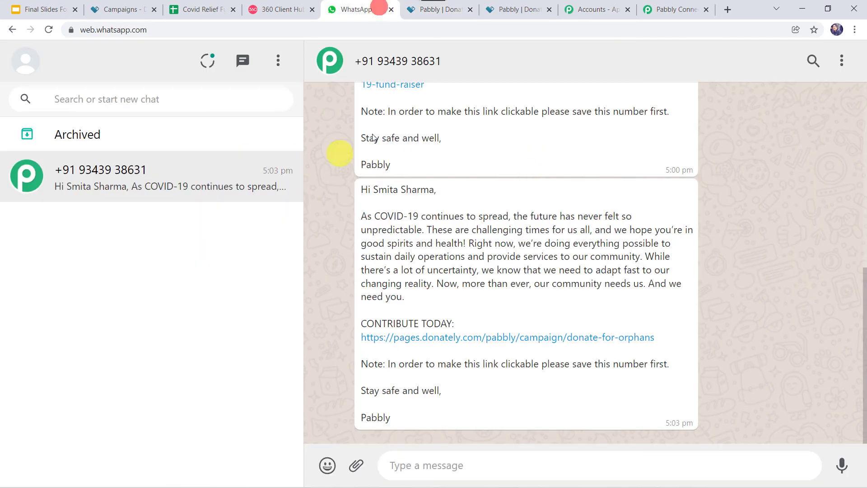
# - Switch to Pabbly Connect and collapse the expanded workflow steps, from the WhatsApp action up to the Donately trigger
pyautogui.click(684, 8)
pyautogui.scroll(8, 533, 201)
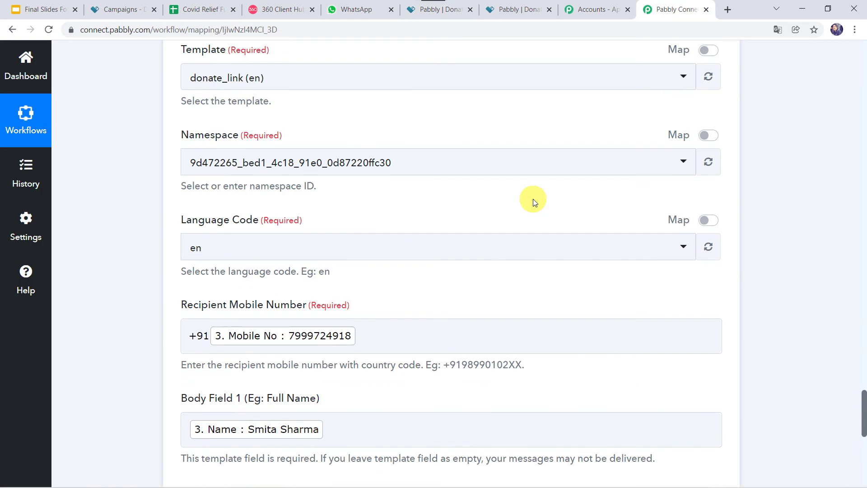
pyautogui.scroll(7, 533, 202)
pyautogui.click(488, 179)
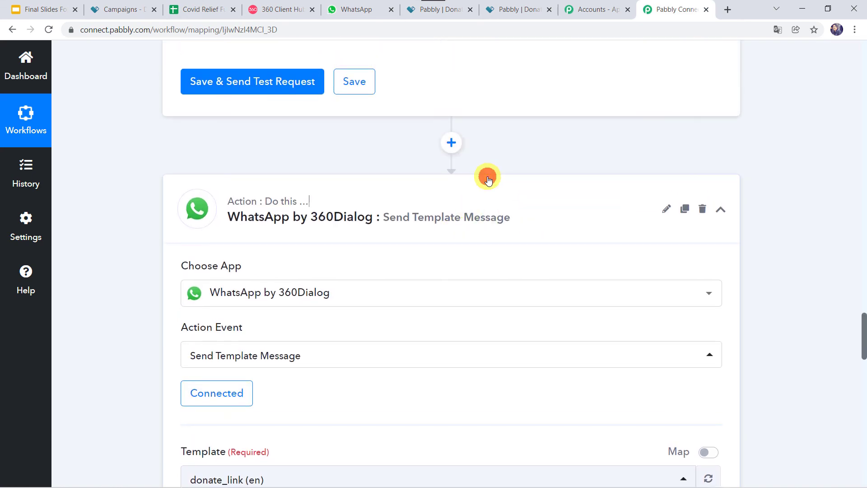
pyautogui.scroll(15, 487, 177)
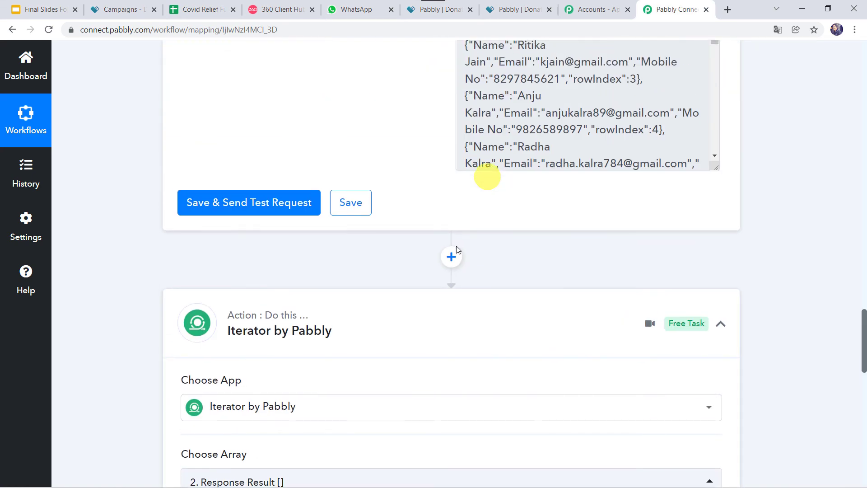
pyautogui.scroll(12, 435, 313)
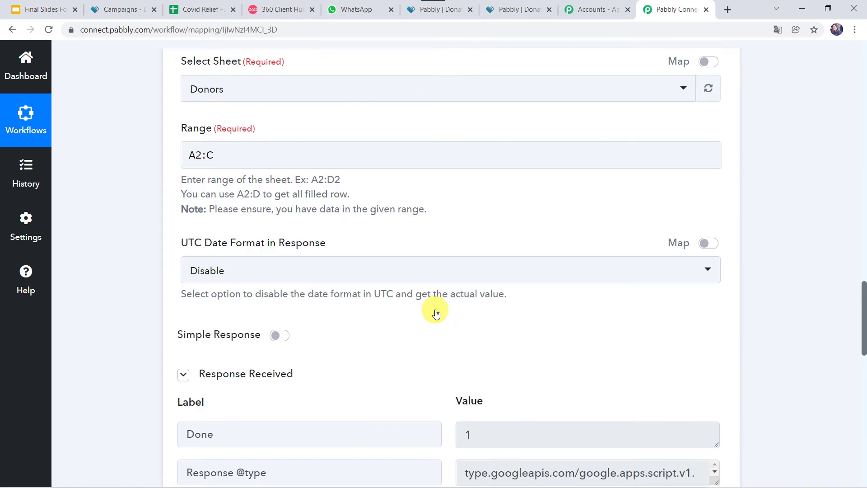
pyautogui.scroll(5, 436, 312)
pyautogui.click(437, 265)
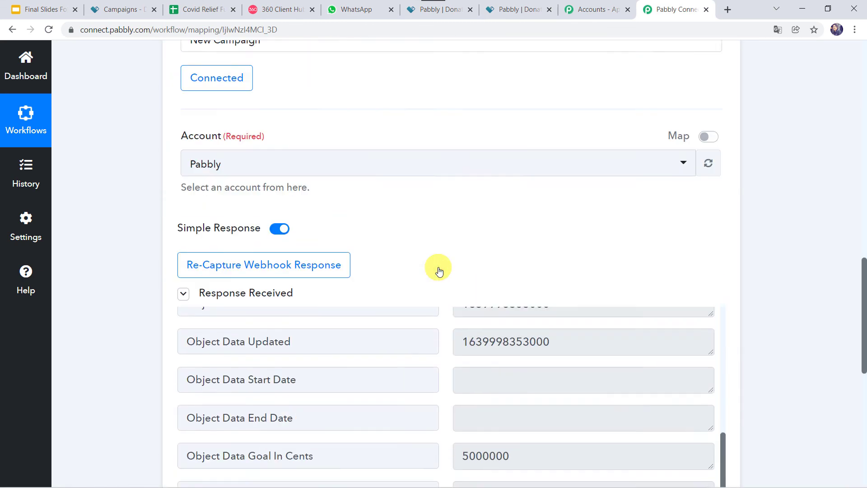
pyautogui.scroll(10, 438, 270)
pyautogui.click(409, 221)
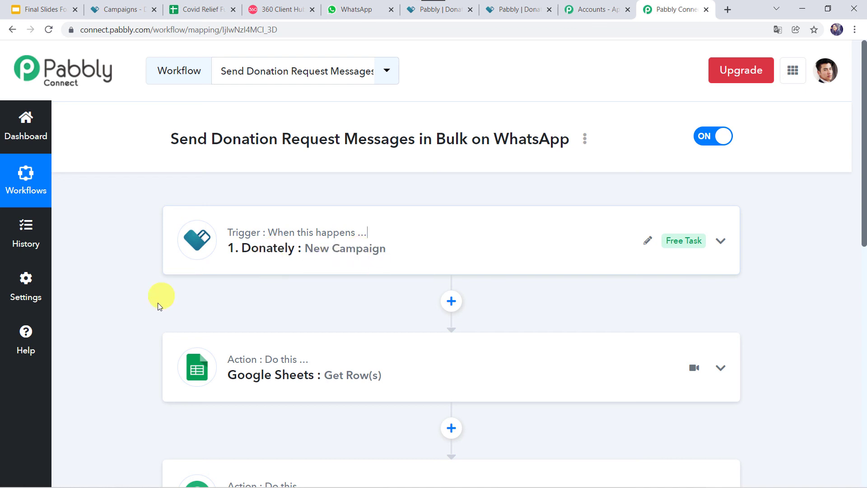
# - Review the collapsed workflow from the Donately New Campaign trigger through the WhatsApp Send Template Message action
pyautogui.scroll(-2, 158, 303)
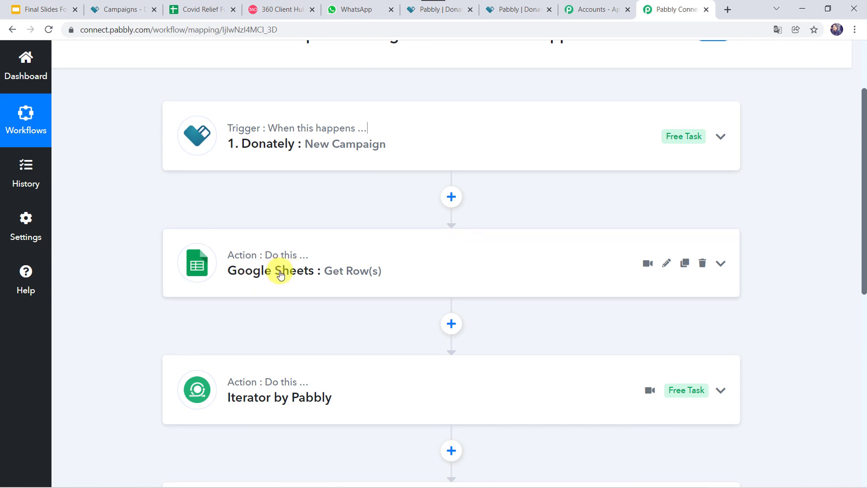
pyautogui.scroll(-2, 280, 274)
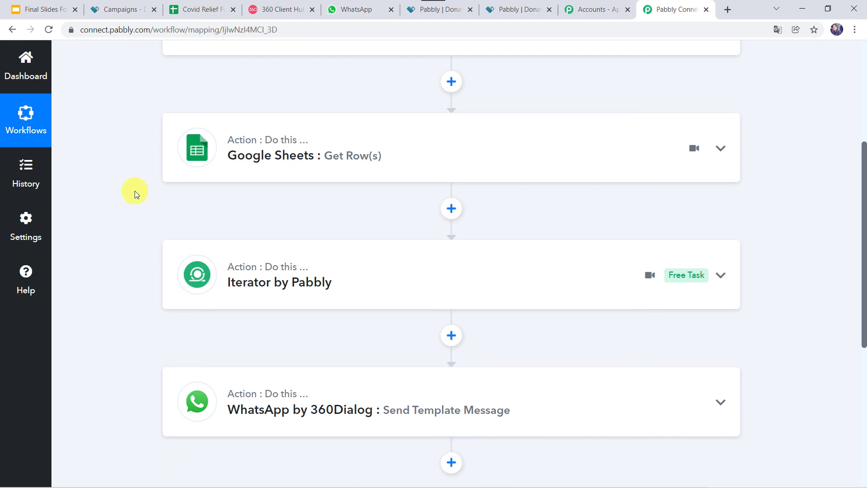
pyautogui.scroll(3, 135, 190)
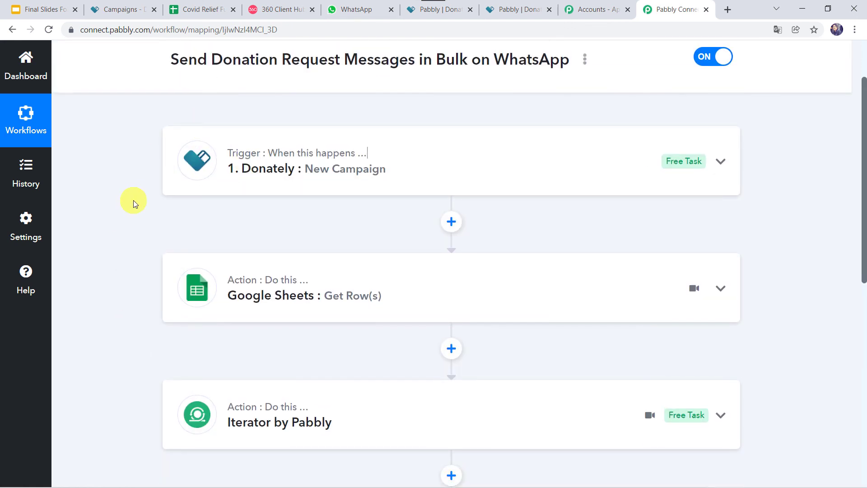
pyautogui.scroll(-7, 119, 357)
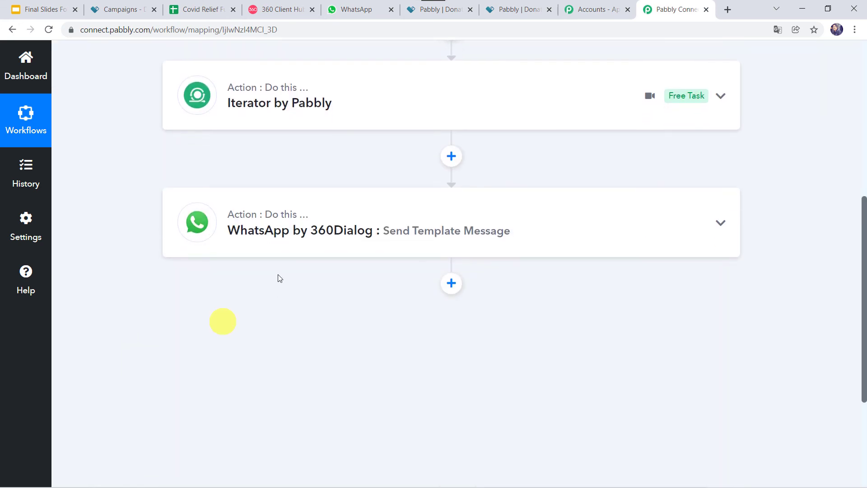
pyautogui.scroll(6, 242, 238)
pyautogui.scroll(3, 243, 241)
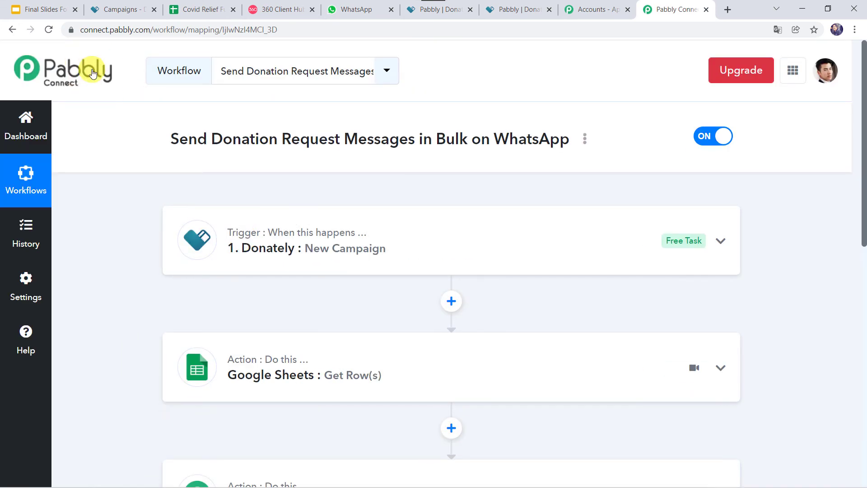